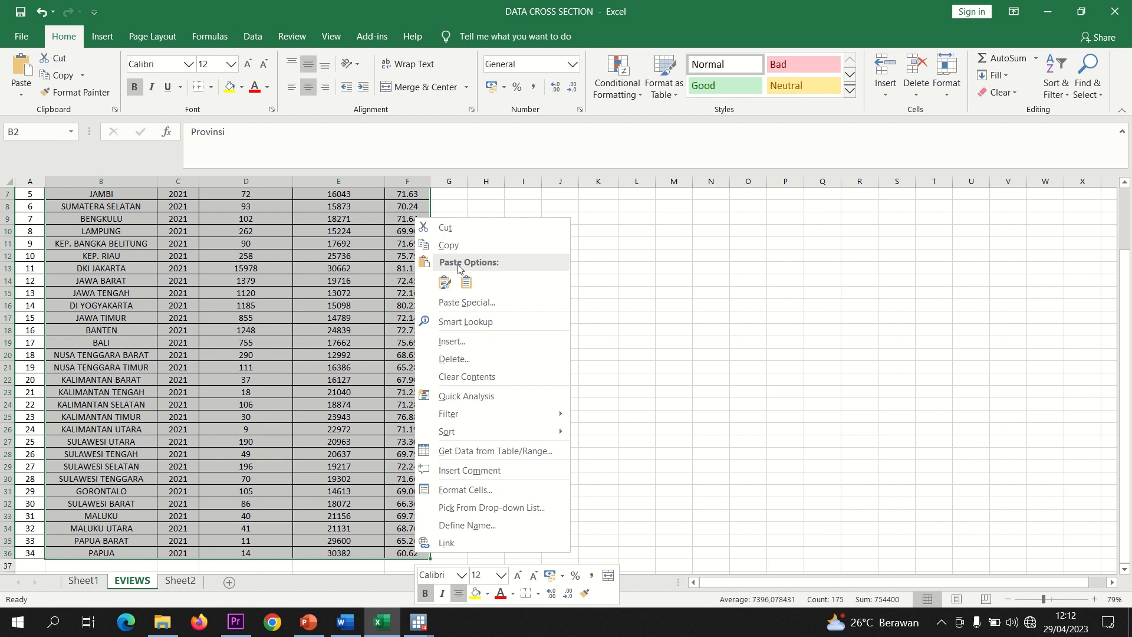
Copy the selected province data table, including its Provinsi header row, and switch to Stata's empty Data Editor.
click(448, 245)
scroll(448, 245, up, 2)
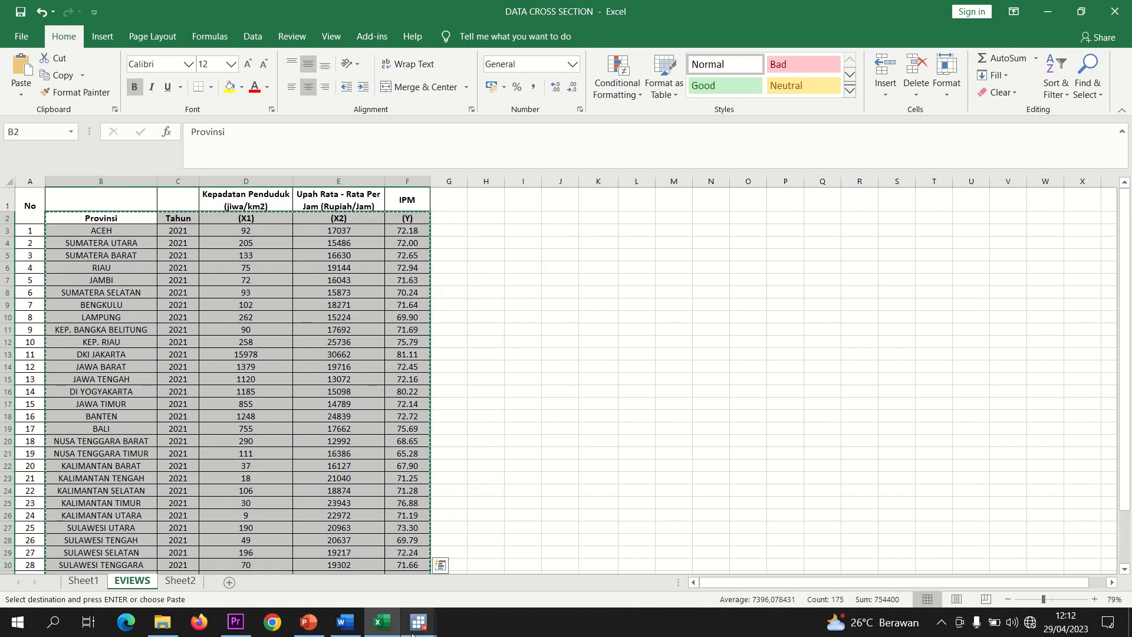
mouse_move(418, 625)
click(497, 563)
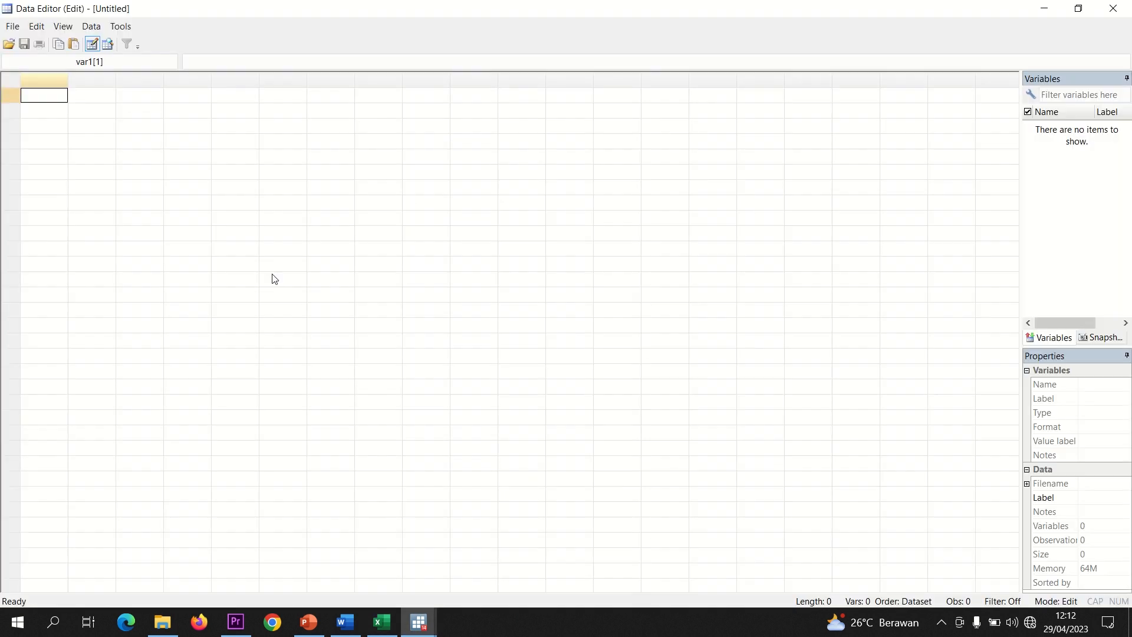
Paste the copied data into the first cell, treating the first row as variable names, and close the Data Editor.
right_click(52, 100)
click(83, 120)
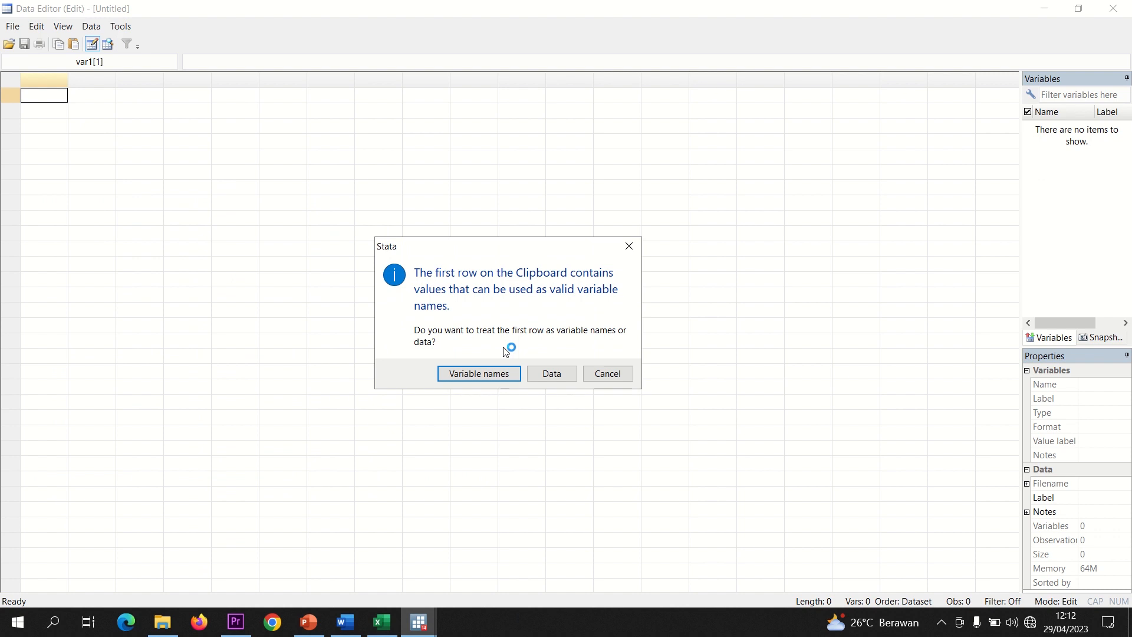
click(479, 374)
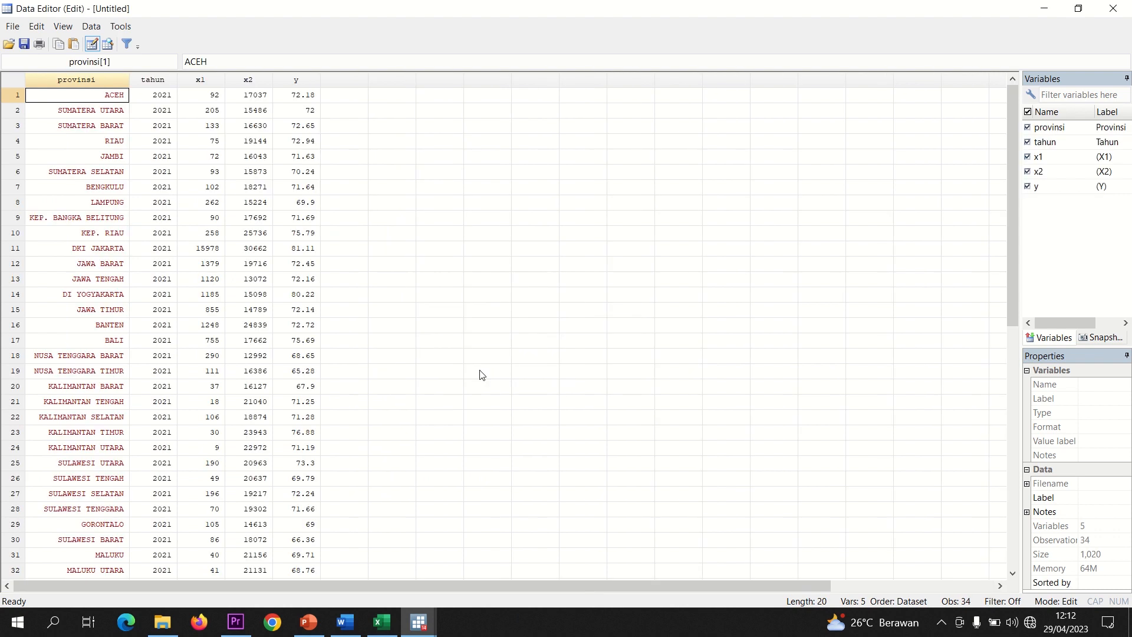
click(97, 82)
click(378, 236)
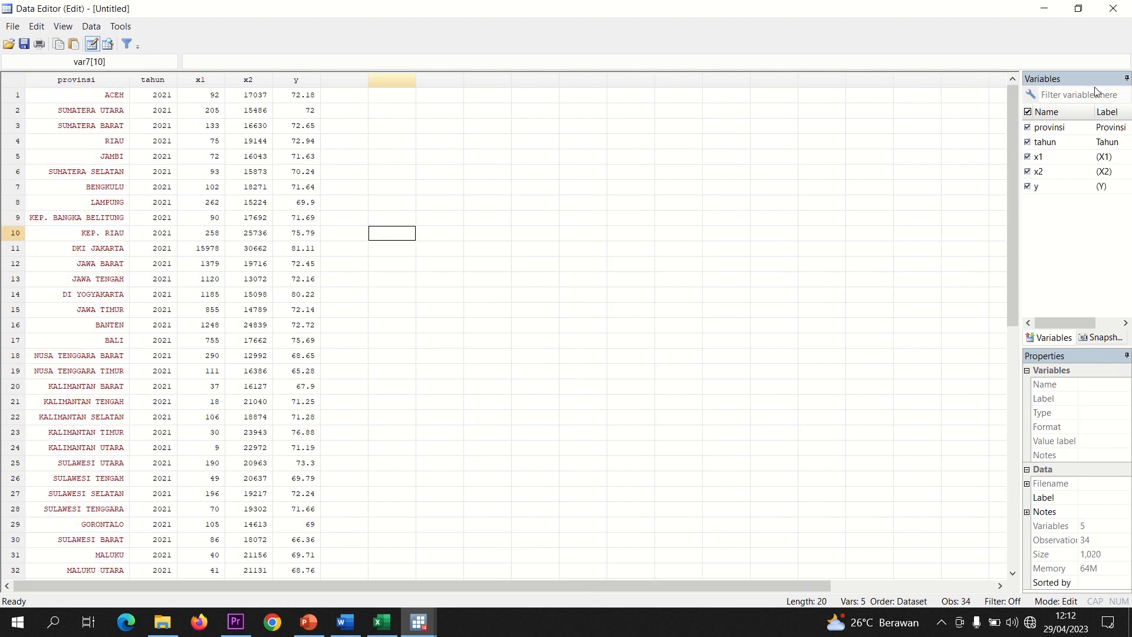
click(1115, 9)
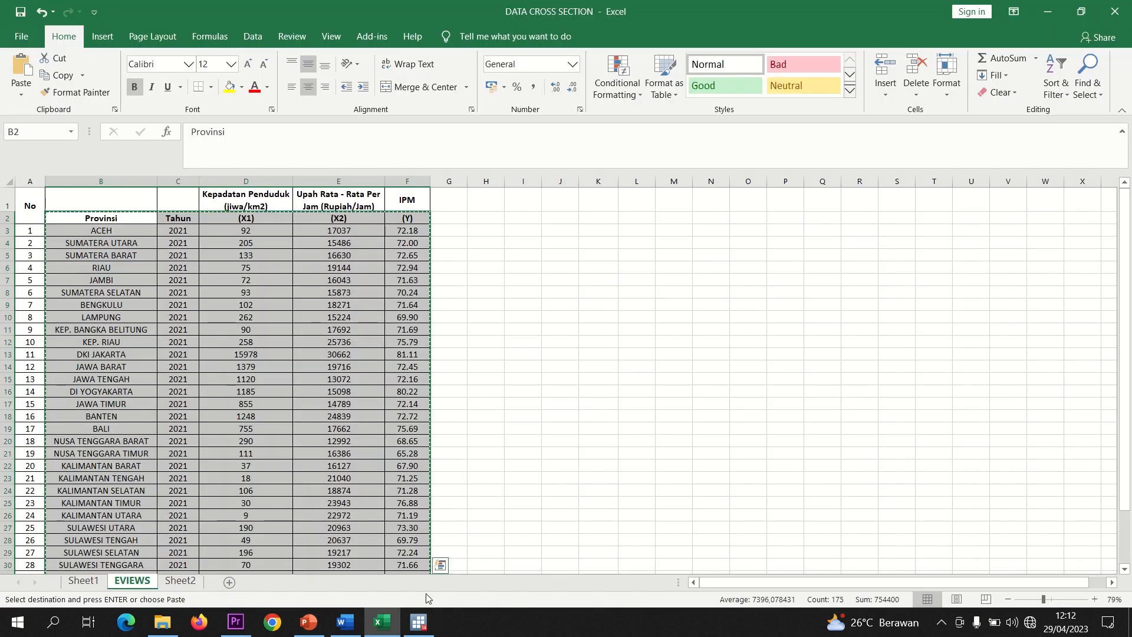
In Stata's main window, run a linear regression with y as the dependent variable and x1 and x2 as independent variables.
click(422, 627)
click(142, 26)
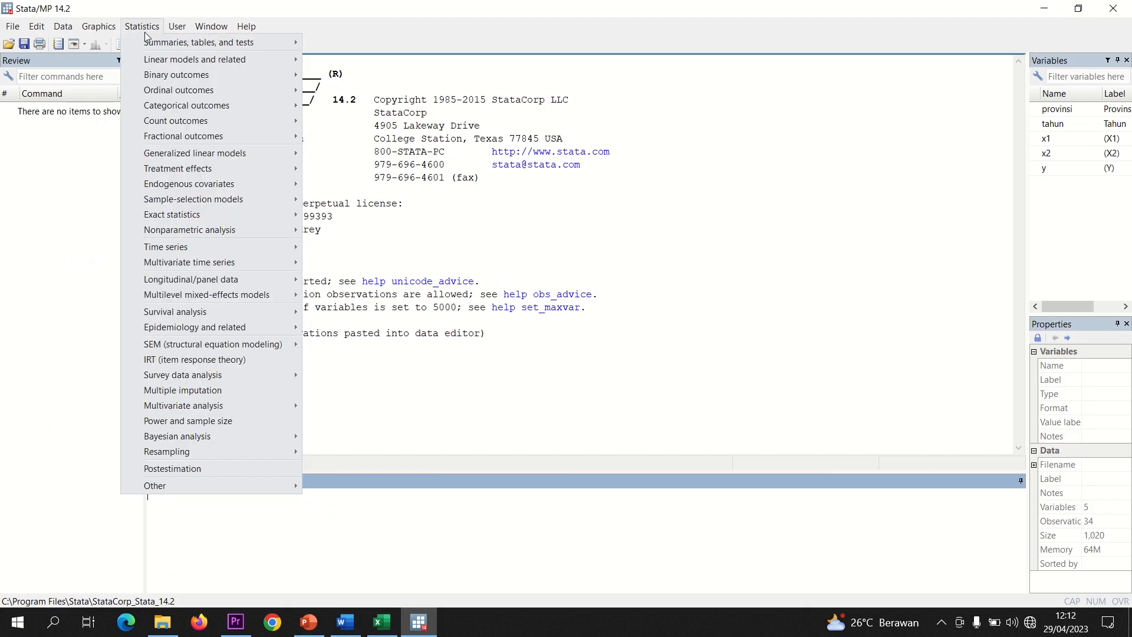
mouse_move(287, 62)
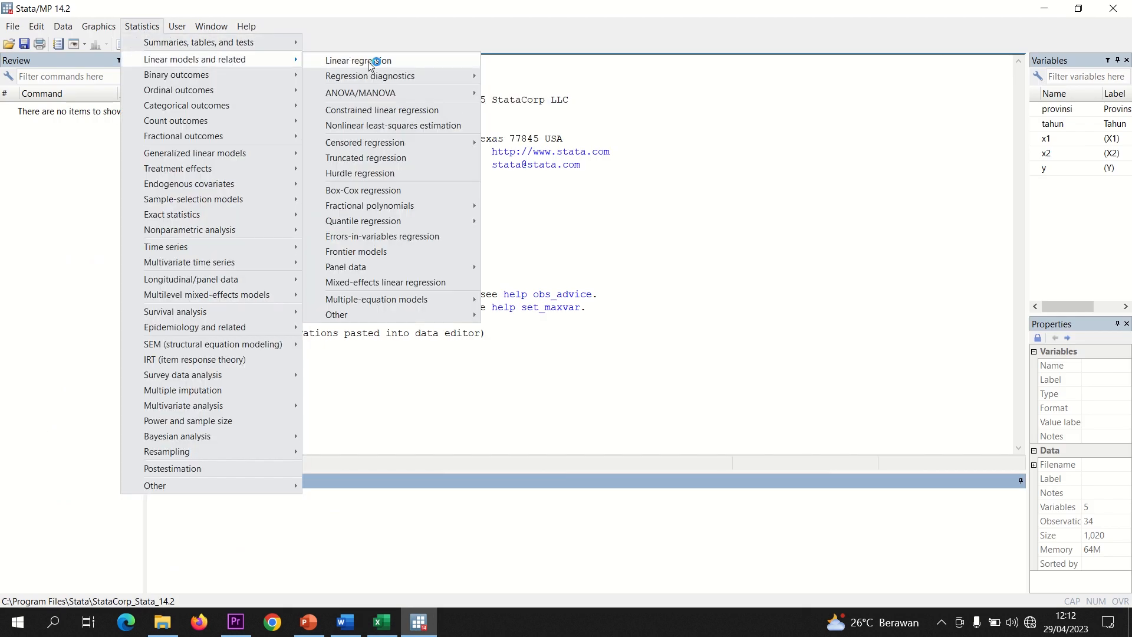
click(391, 61)
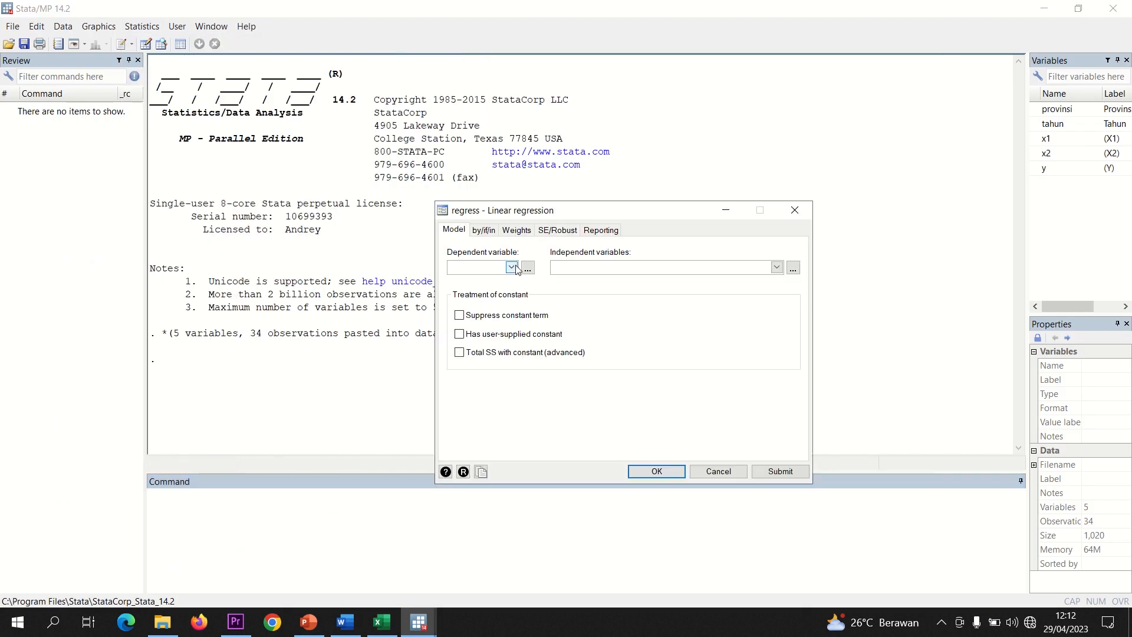
click(512, 267)
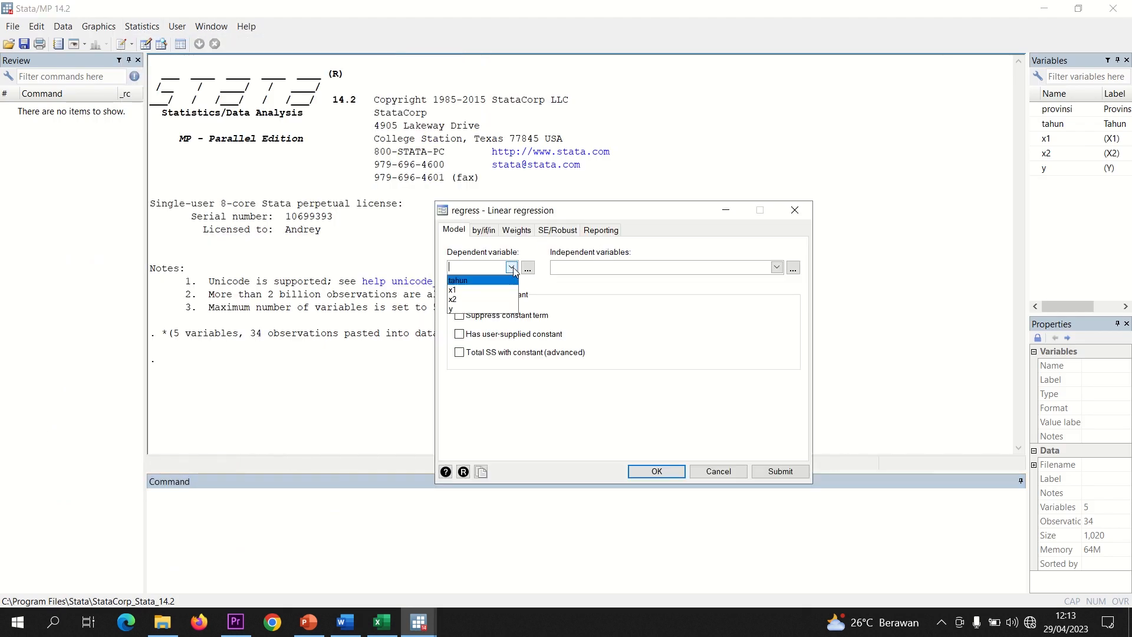
click(461, 309)
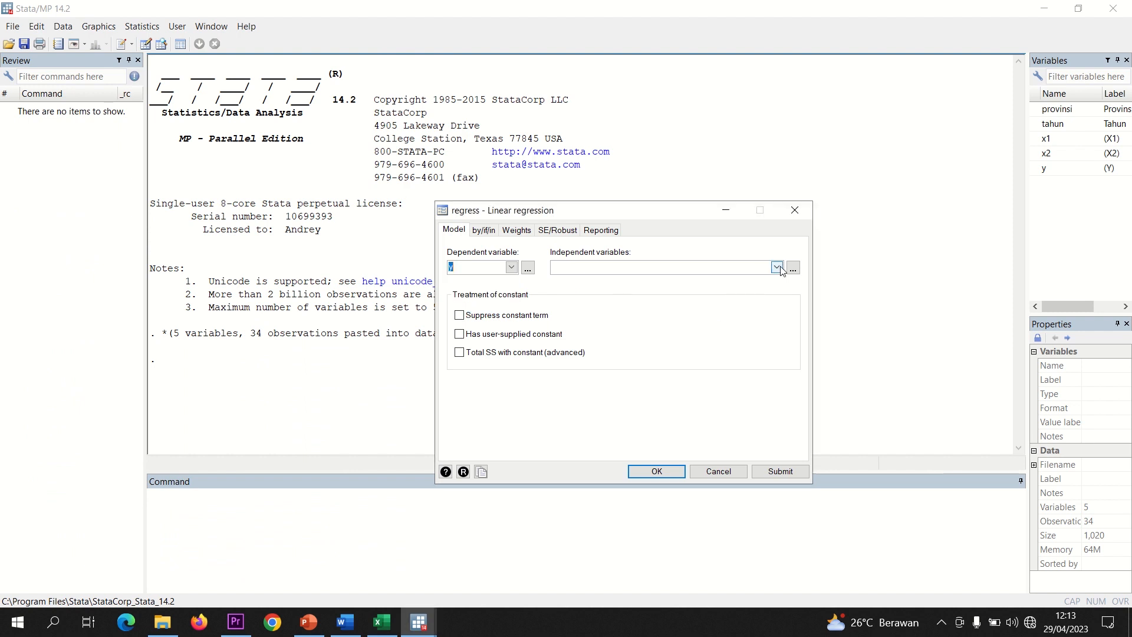
click(777, 268)
click(632, 290)
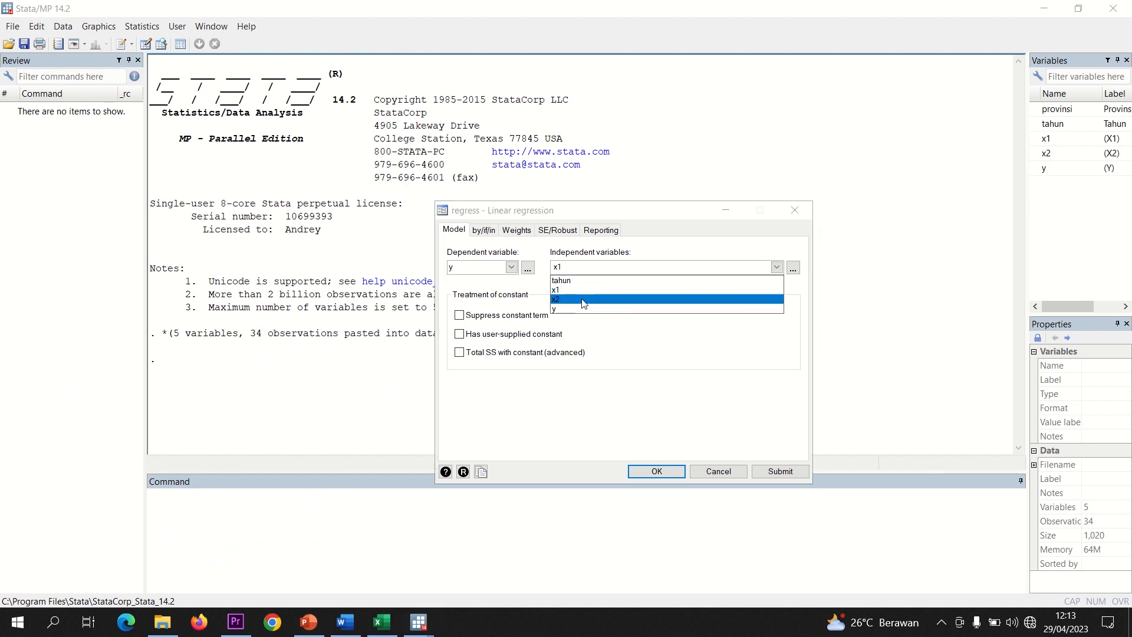
click(588, 300)
click(659, 471)
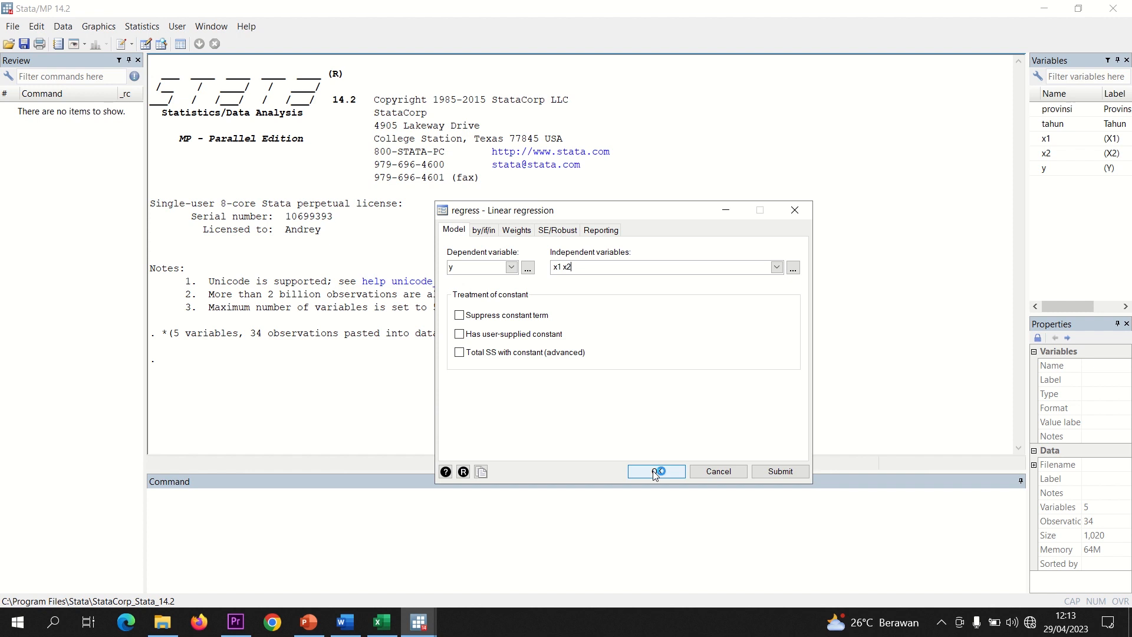
click(659, 471)
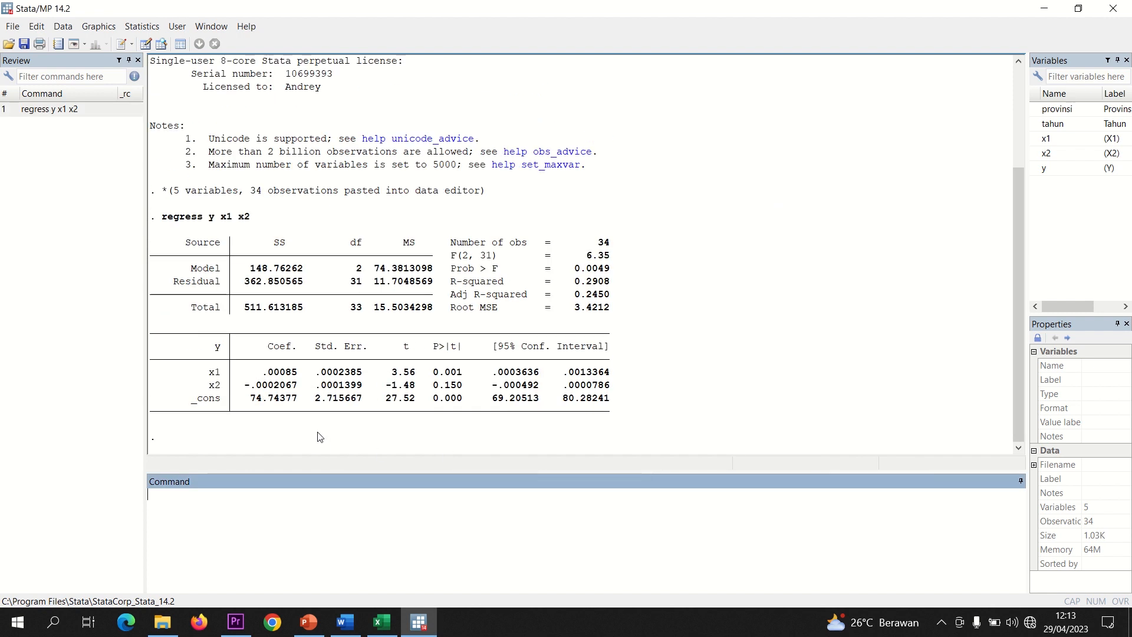
Copy the command "predict resid, r" from the Word document's Uji Normalitas section and run it in Stata.
click(344, 622)
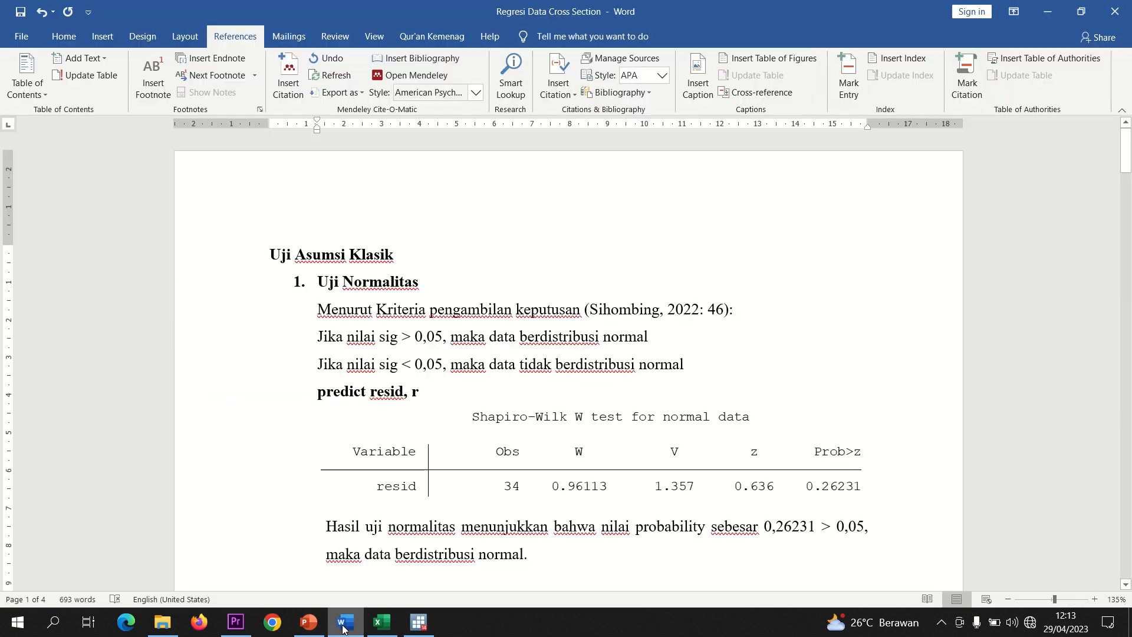
drag(423, 394, 318, 392)
right_click(346, 393)
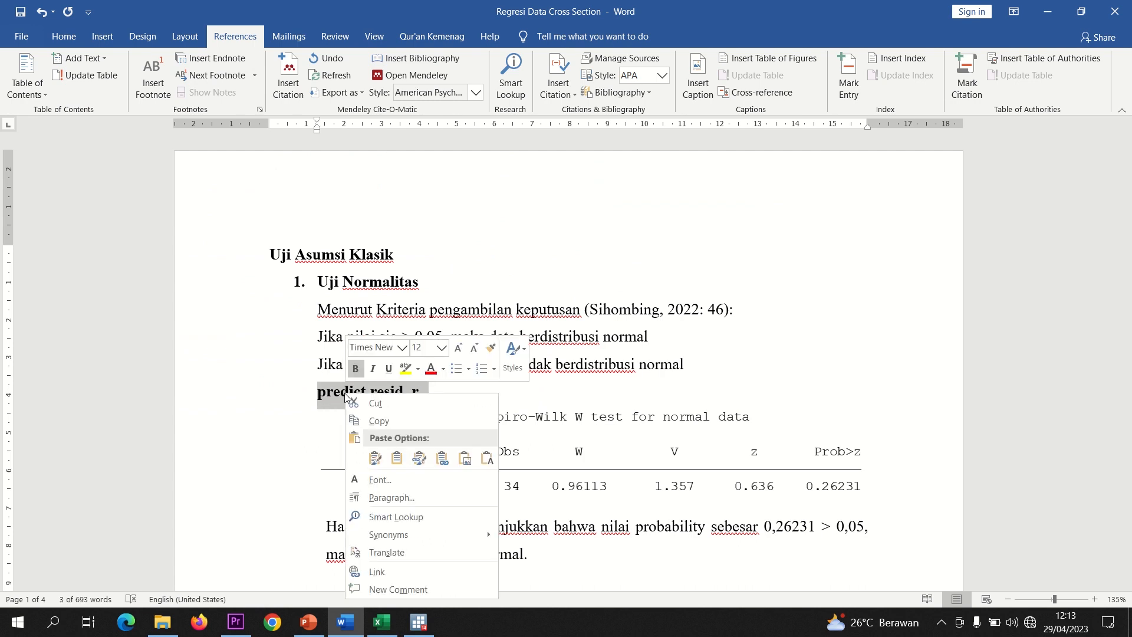
click(372, 420)
click(418, 622)
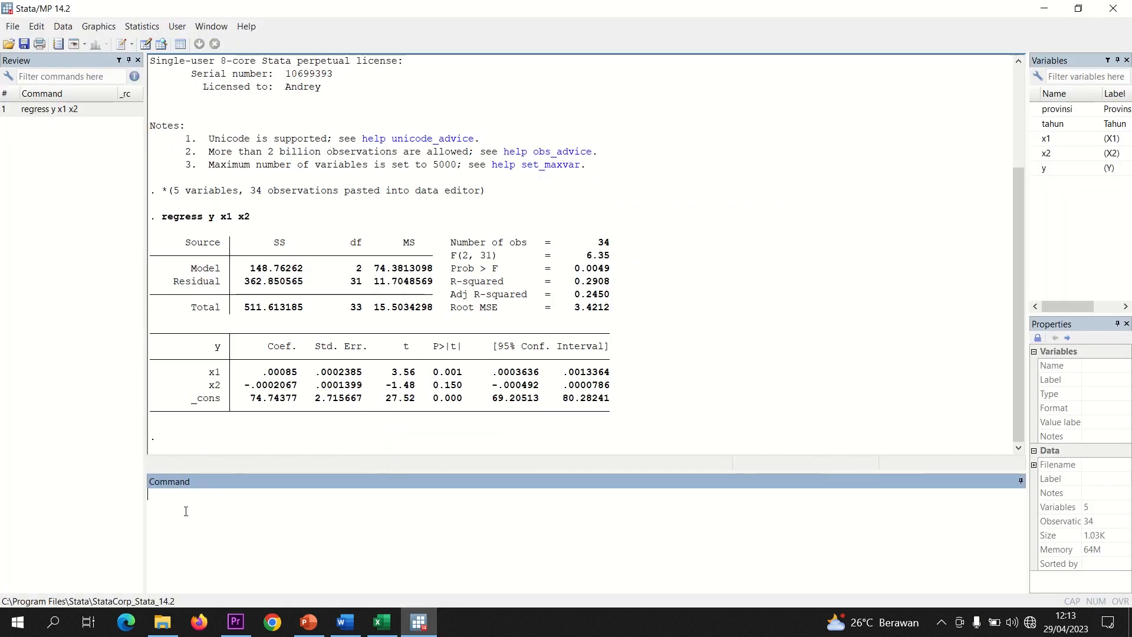
key(ctrl+v)
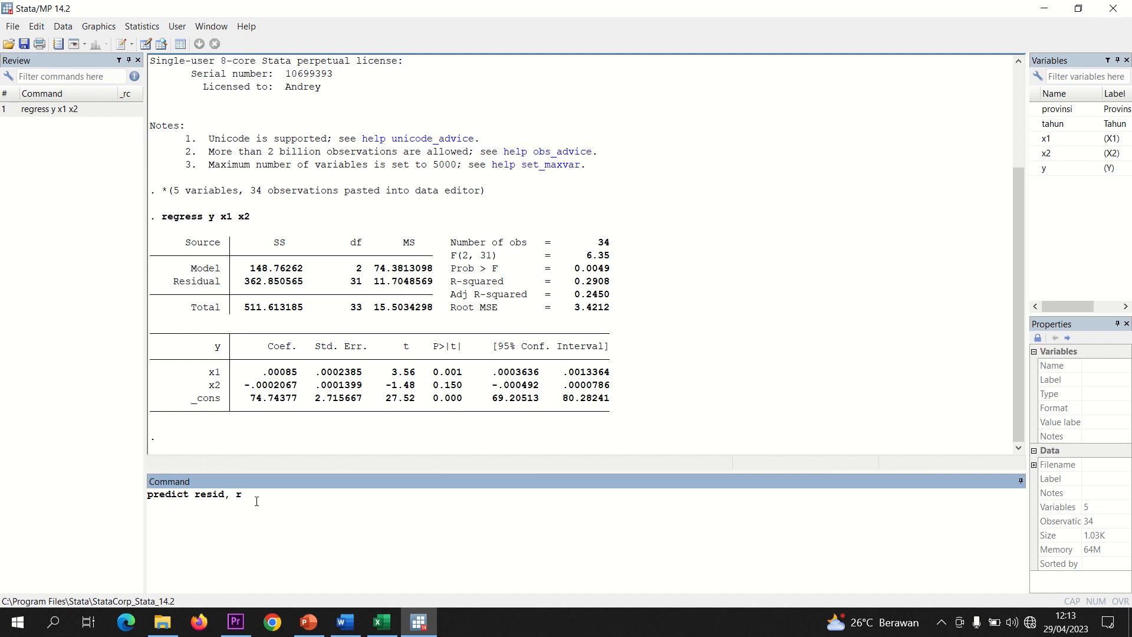
key(Return)
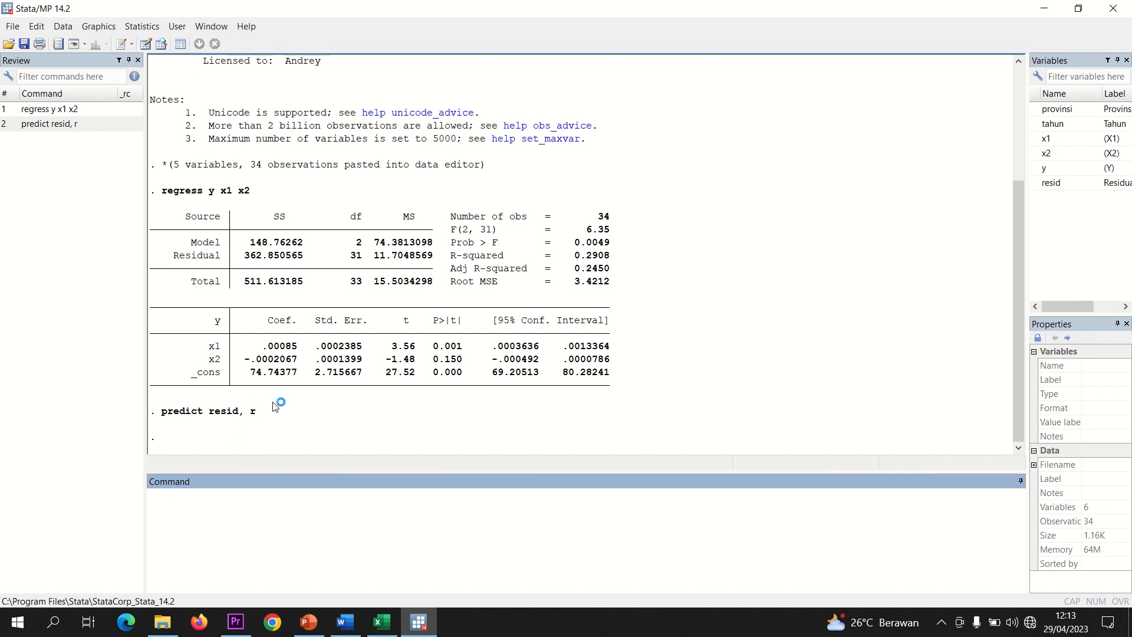
Run a Shapiro-Wilk normality test on the resid variable.
click(142, 26)
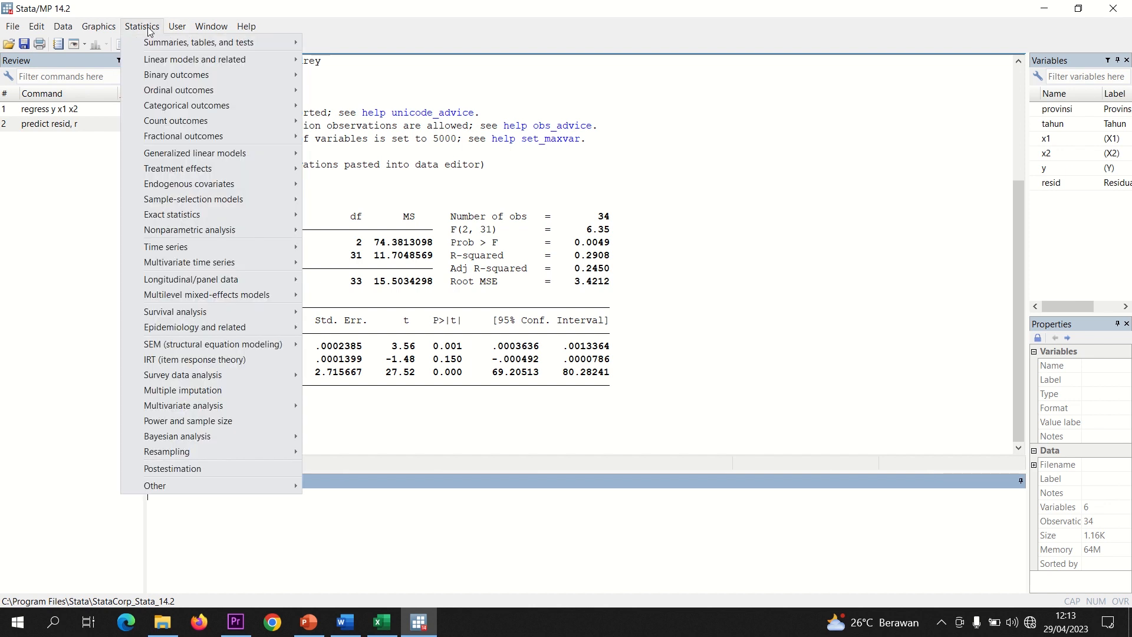
mouse_move(267, 43)
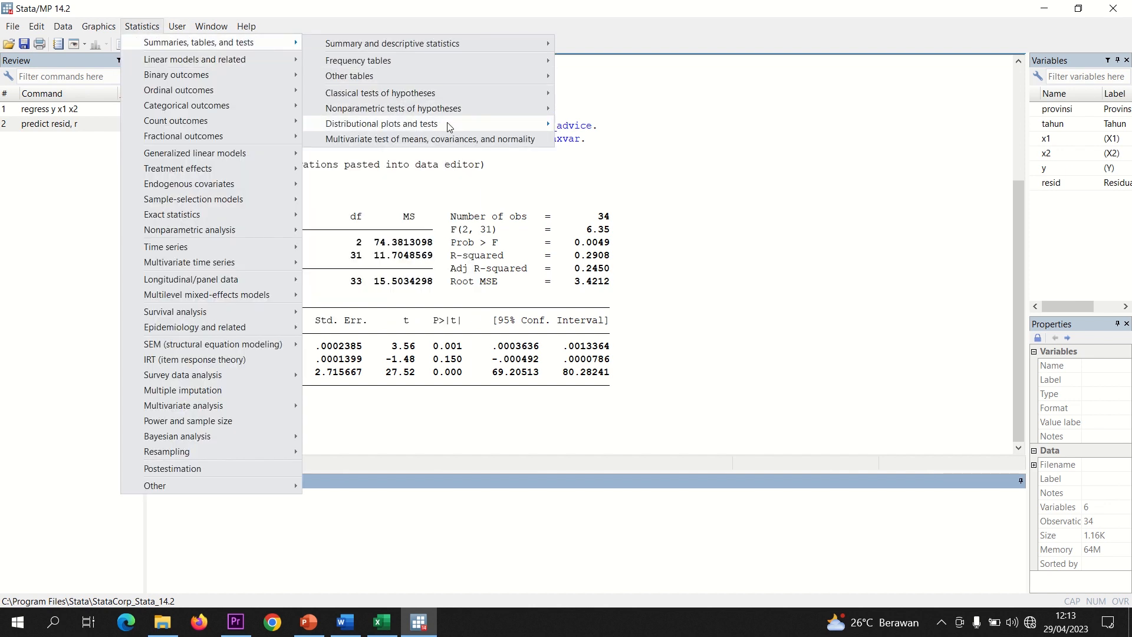
mouse_move(452, 125)
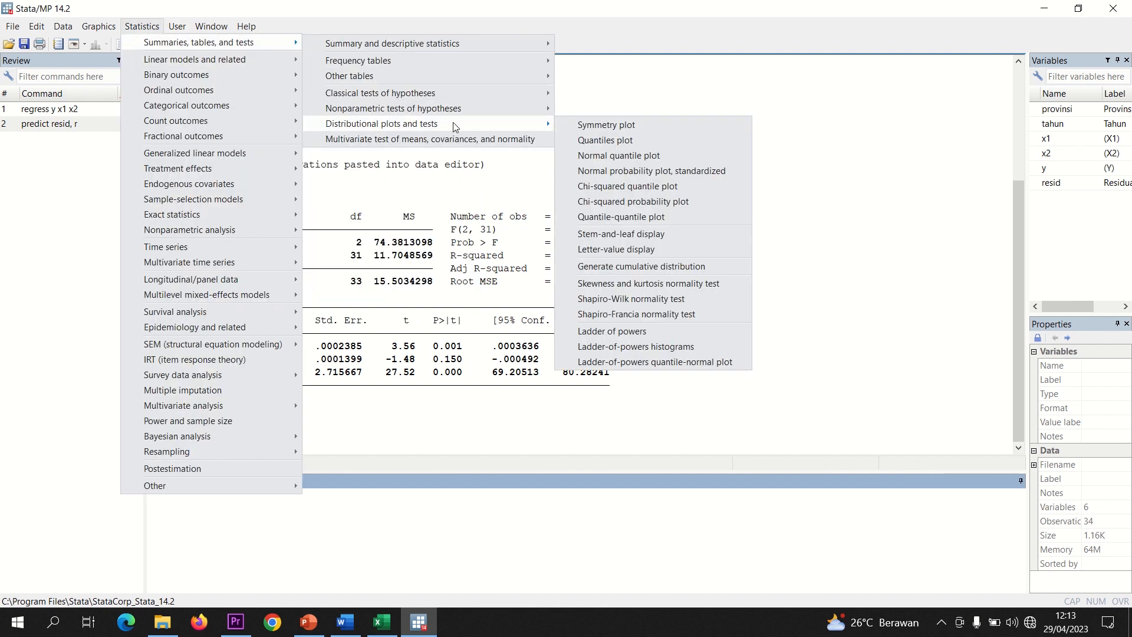
click(619, 299)
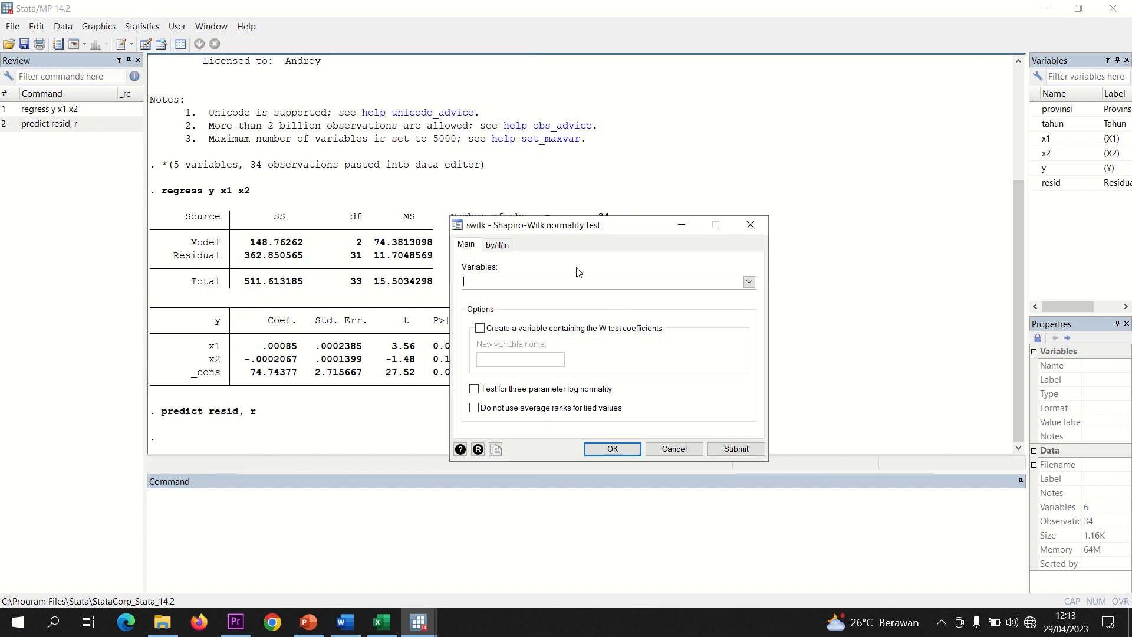
click(749, 282)
click(494, 334)
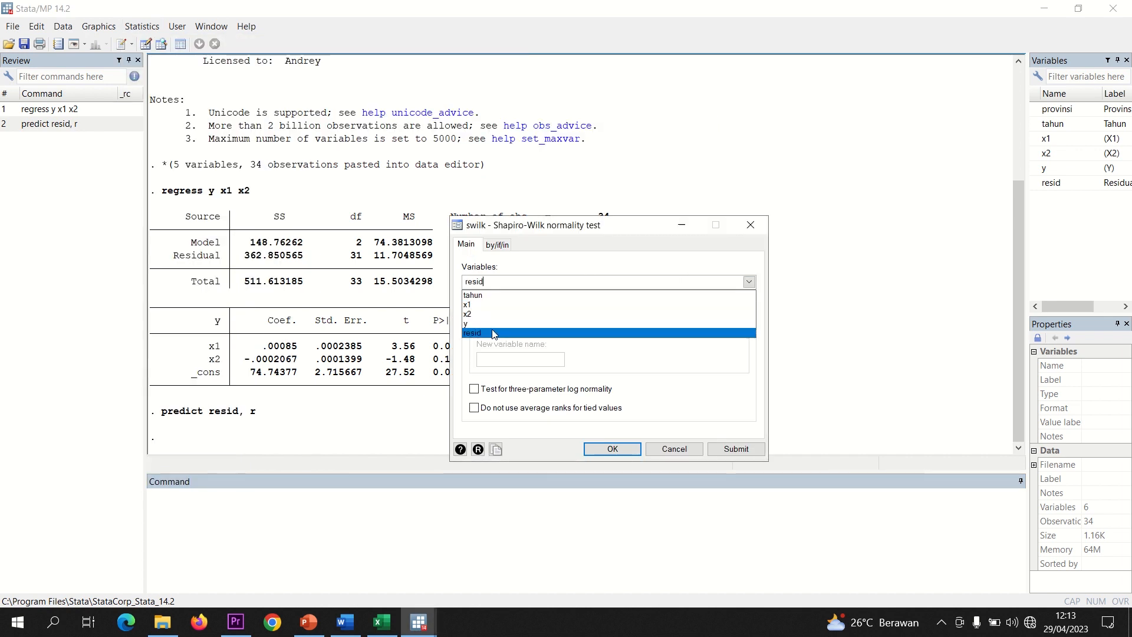
click(648, 362)
click(613, 449)
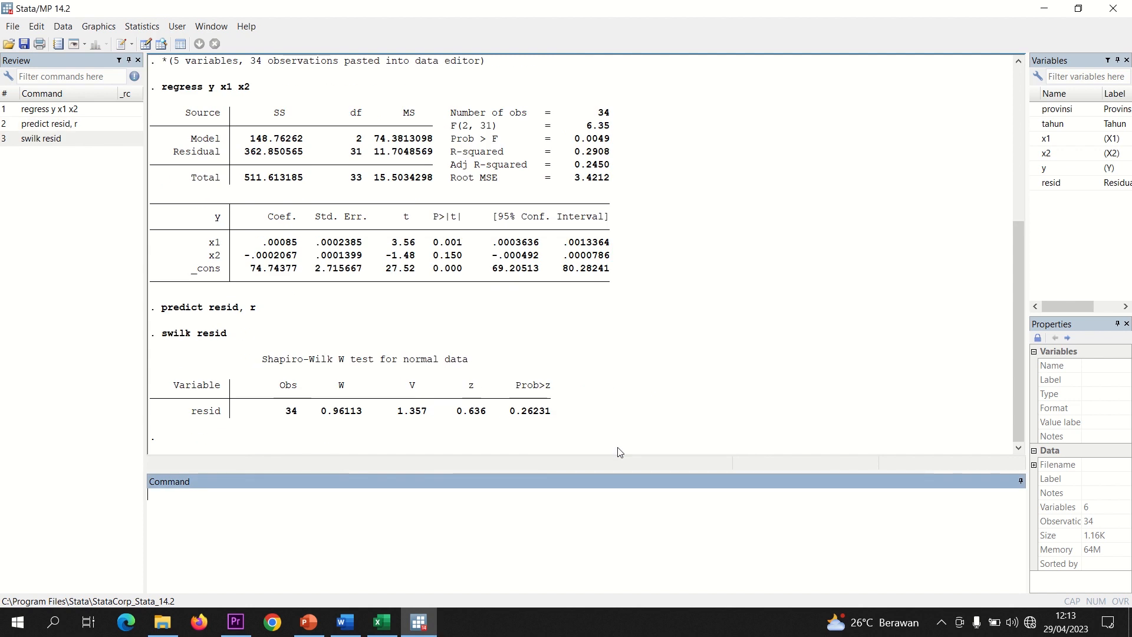
Compare the test's Prob>z value with the normality criteria in the Word document, and review its Uji Multikolinearitas section.
drag(506, 414, 552, 414)
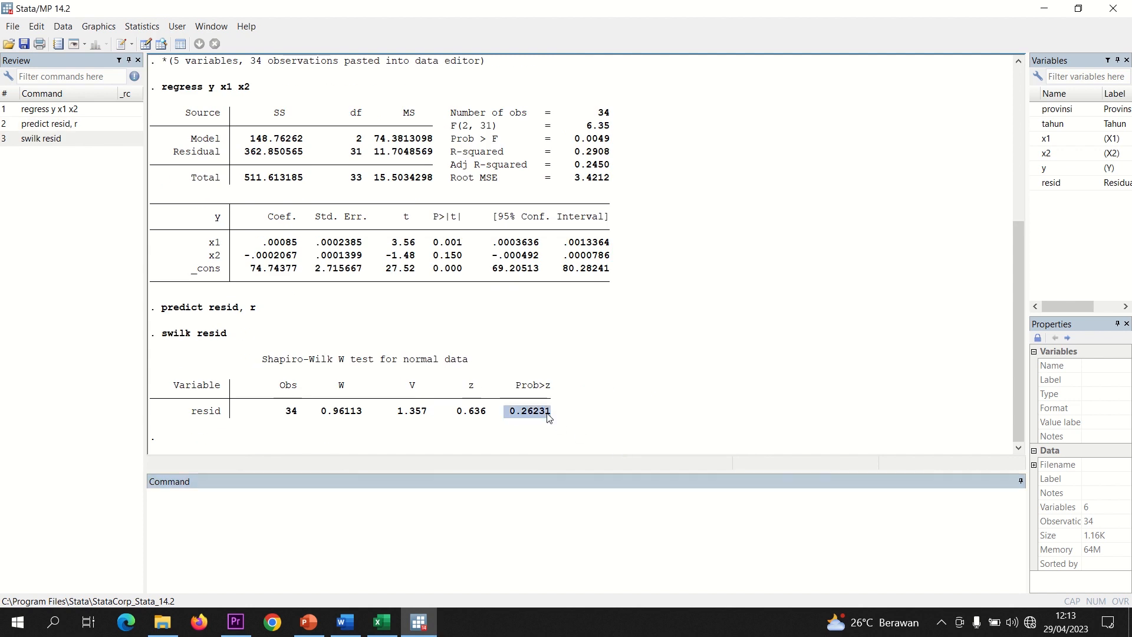
click(352, 619)
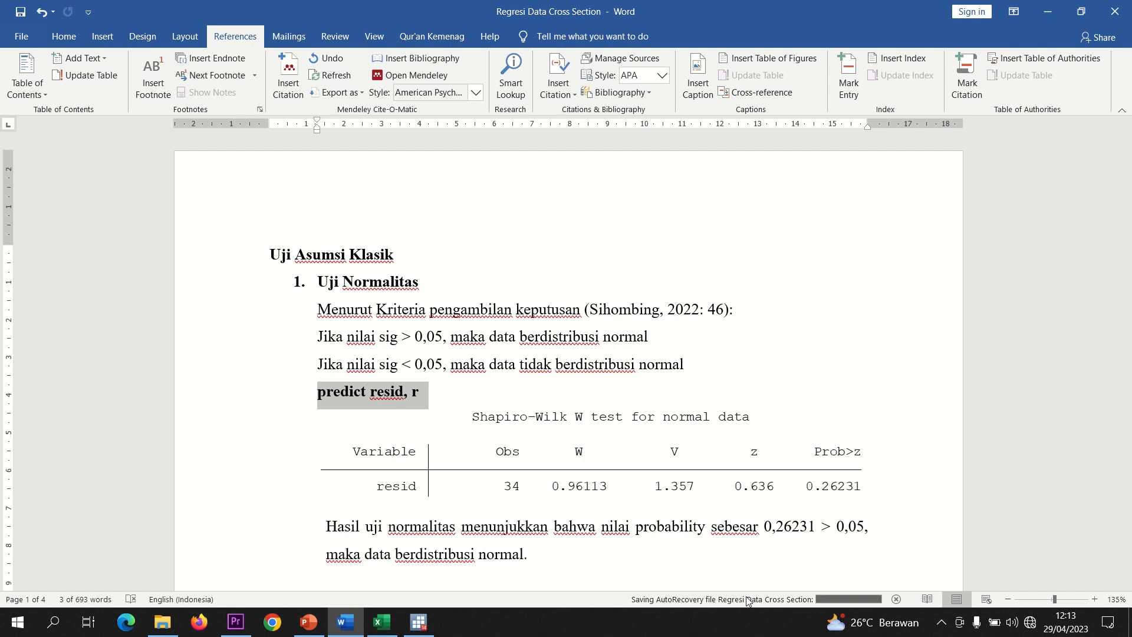
click(412, 627)
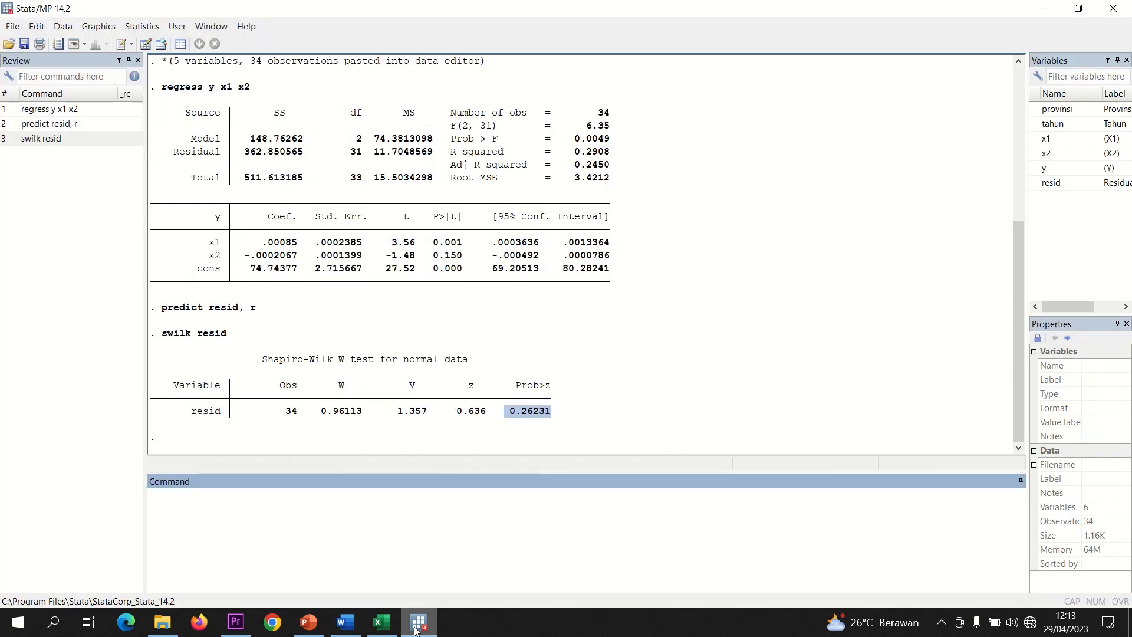
click(417, 626)
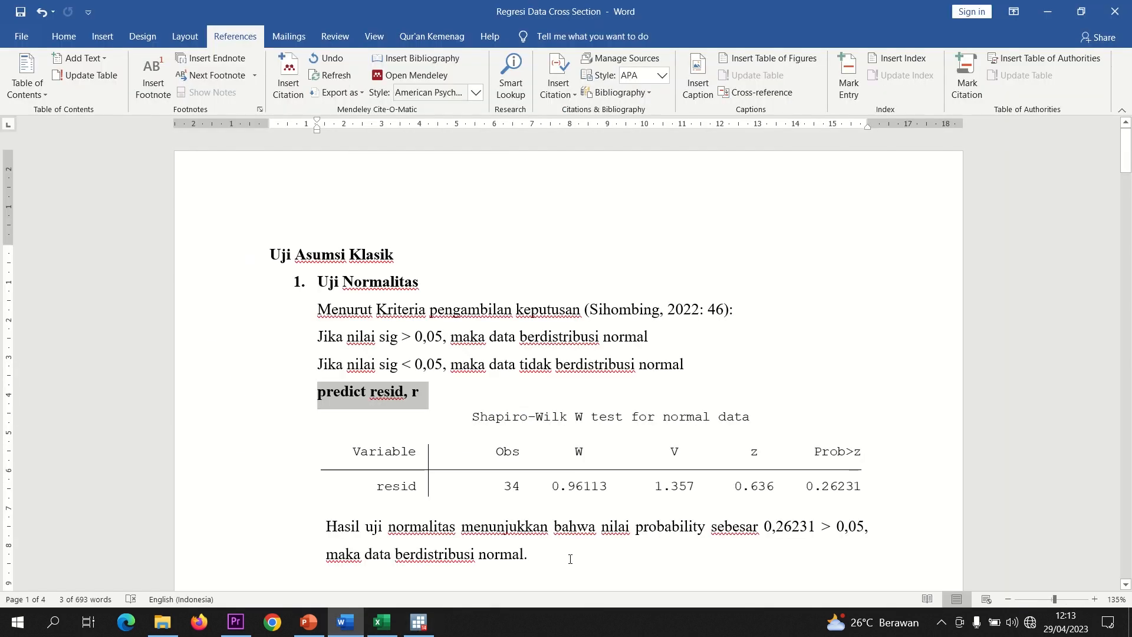
click(816, 539)
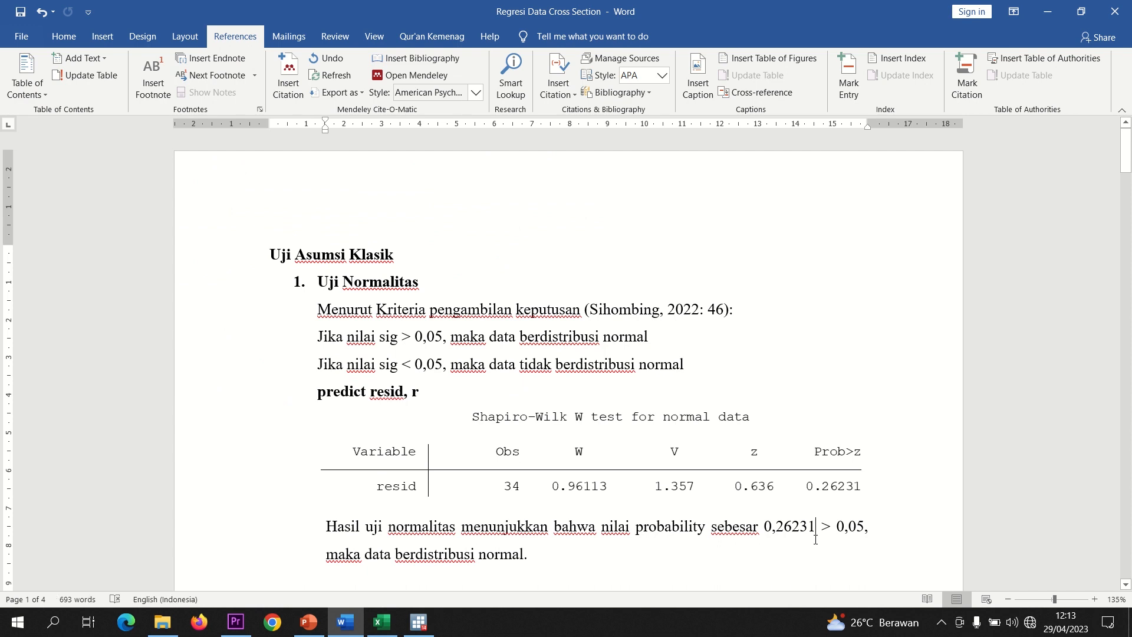
drag(1127, 182, 1128, 204)
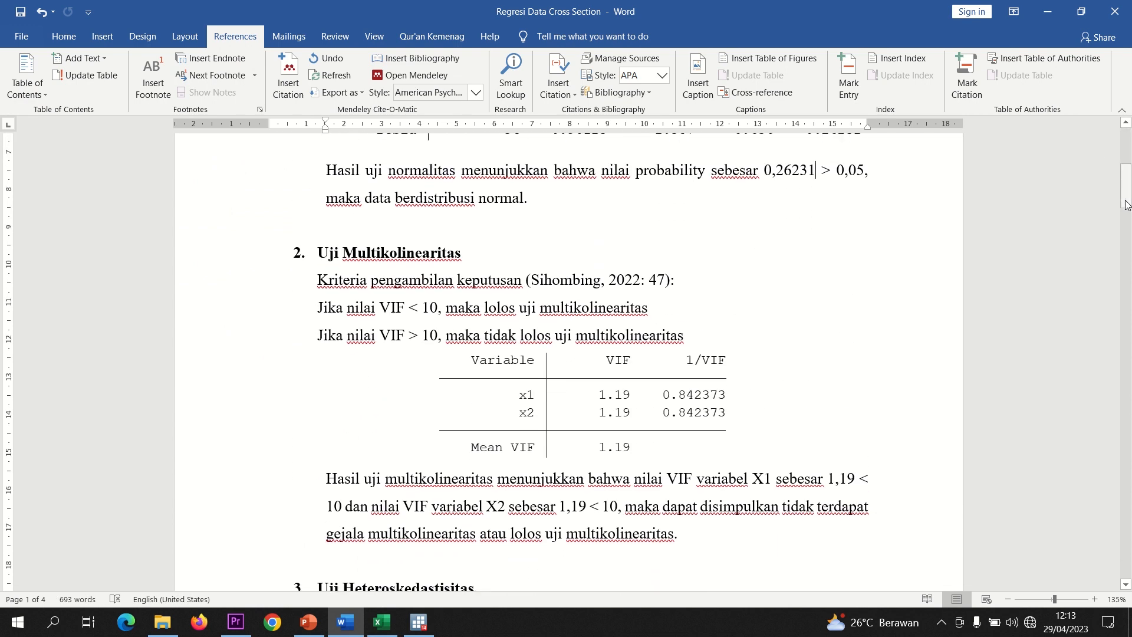
In Stata, run the variance inflation factors (vif) postestimation test for the independent variables.
click(409, 625)
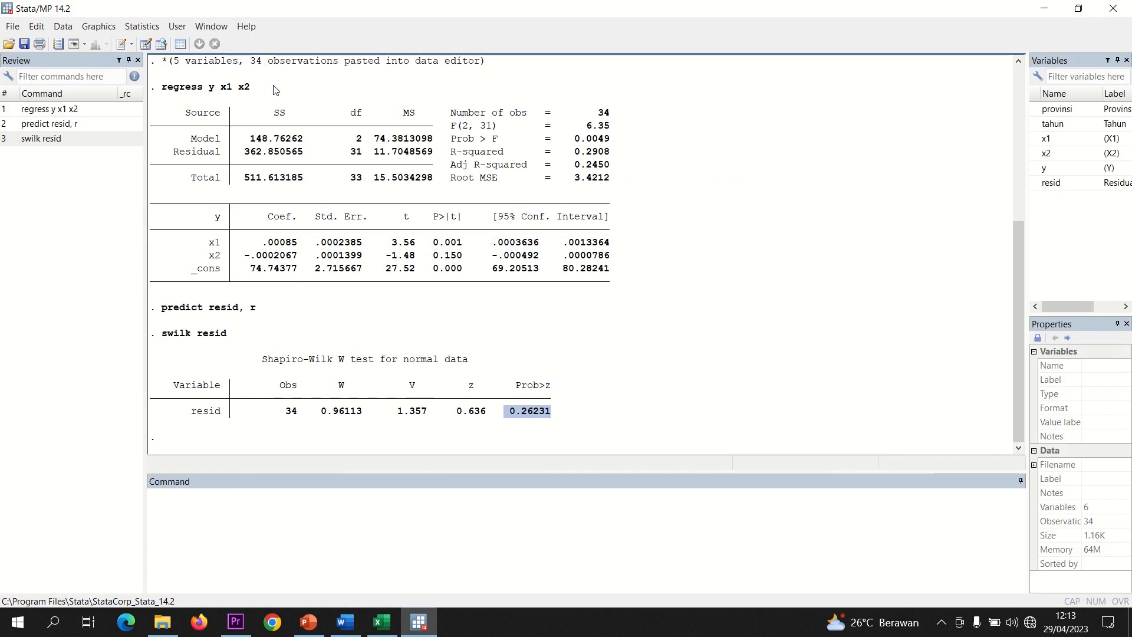
click(157, 29)
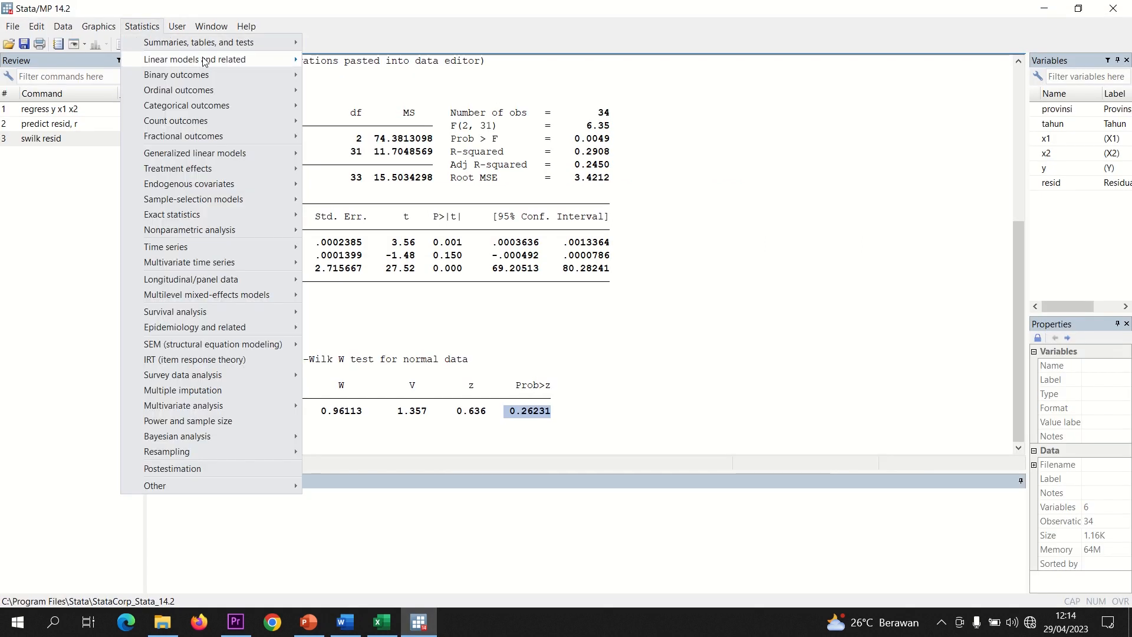
mouse_move(200, 59)
mouse_move(401, 81)
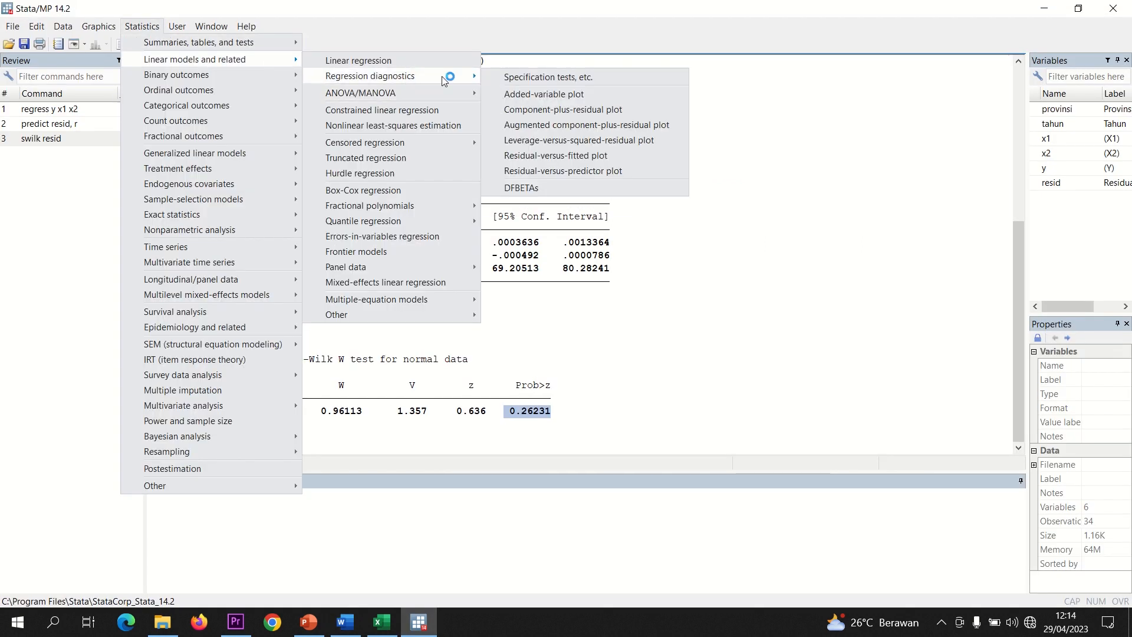
click(541, 83)
click(521, 319)
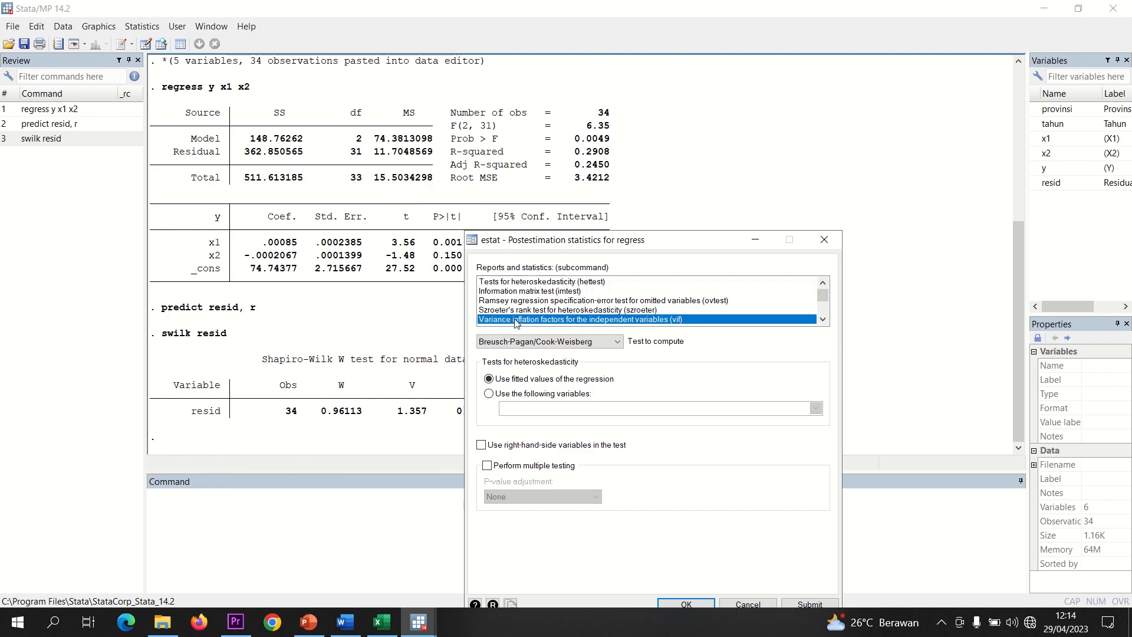
drag(675, 243, 666, 179)
click(677, 541)
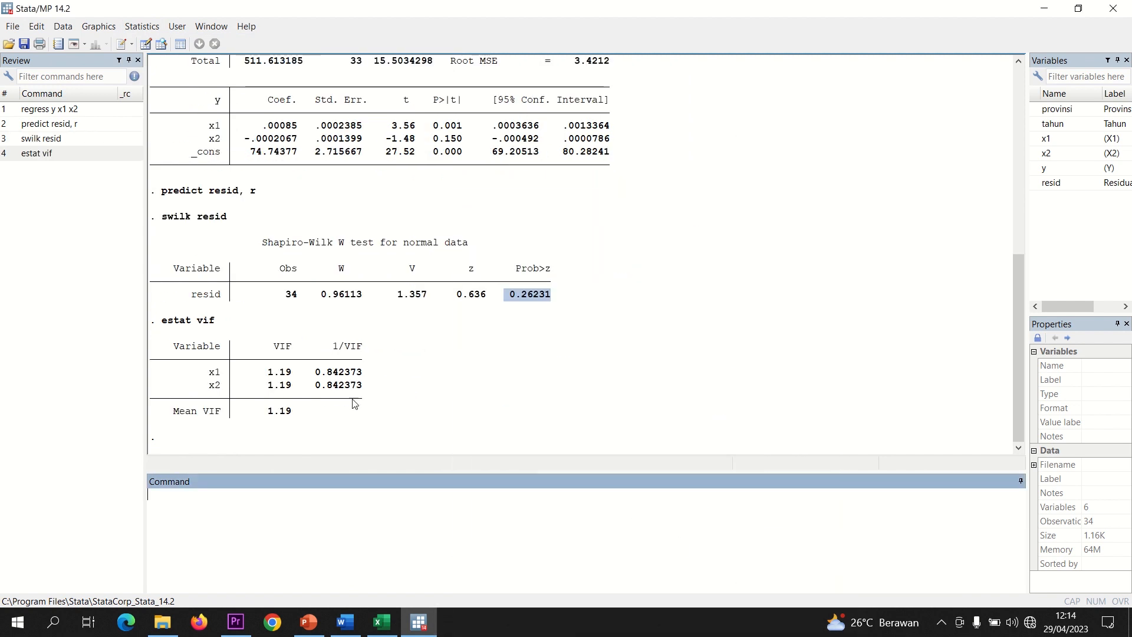
Compare the VIF values with the multicollinearity criteria in the Word document, and review its Uji Heteroskedastisitas section.
mouse_move(282, 371)
mouse_down()
mouse_move(283, 381)
mouse_move(264, 371)
mouse_move(293, 372)
mouse_up()
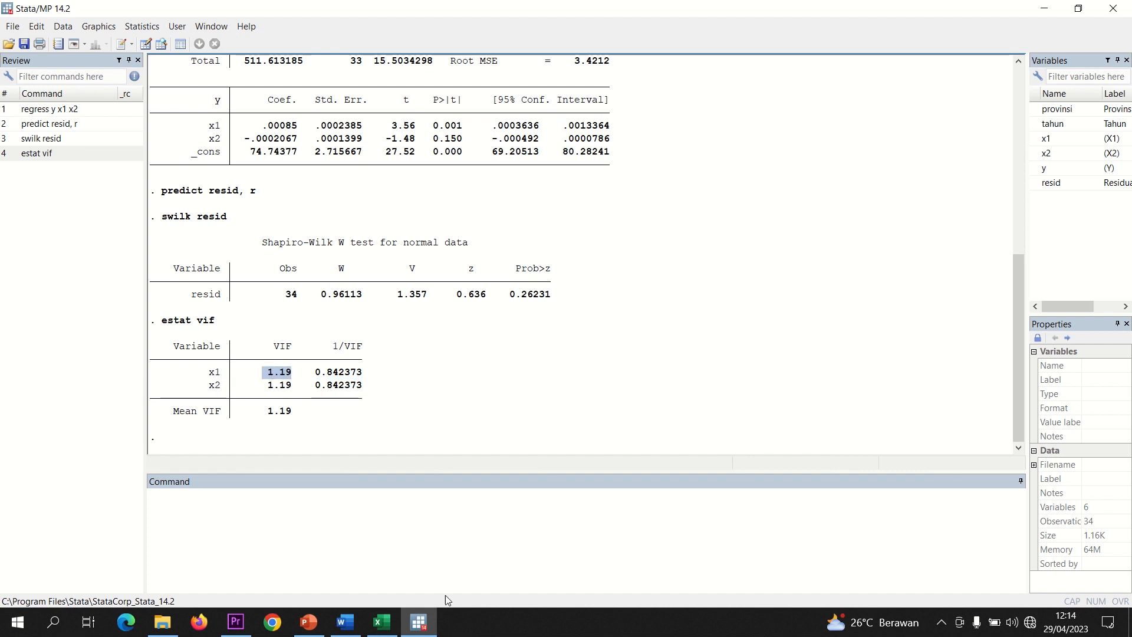
click(345, 621)
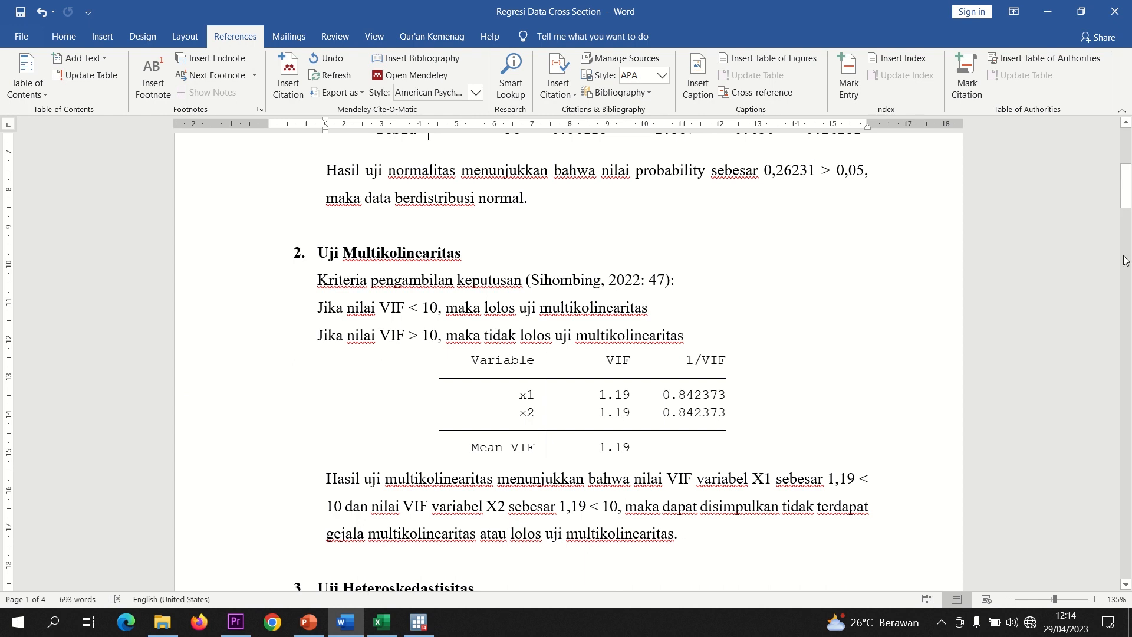
drag(1125, 201, 1119, 243)
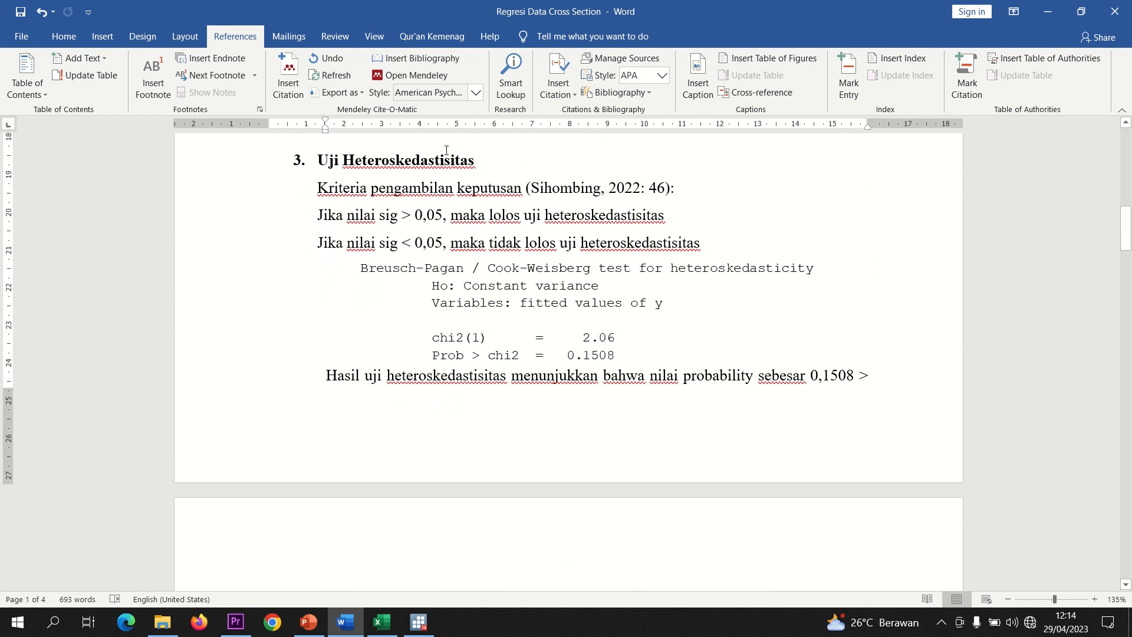
In Stata, run the Breusch-Pagan/Cook-Weisberg heteroskedasticity test (hettest) using the fitted values of the regression.
click(416, 624)
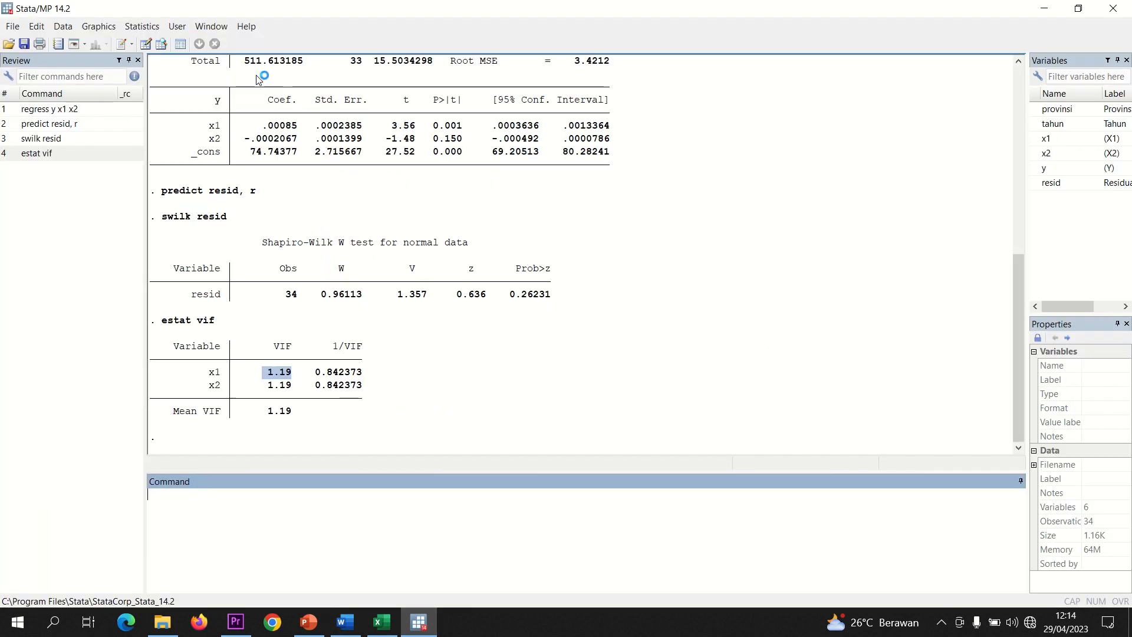
click(142, 26)
mouse_move(289, 64)
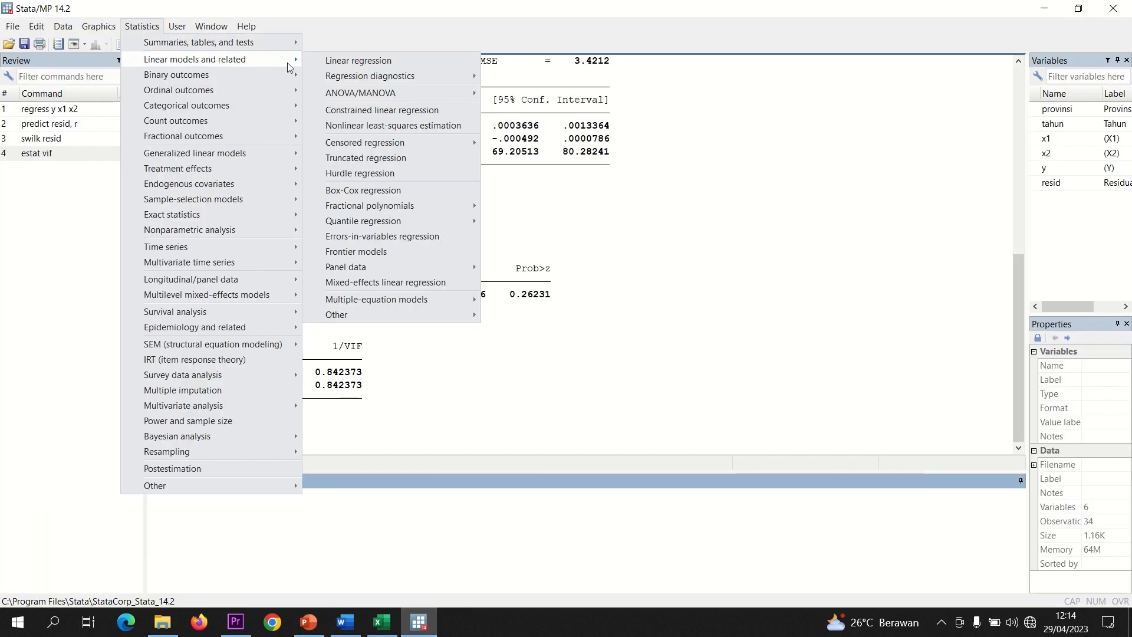
mouse_move(333, 76)
click(508, 81)
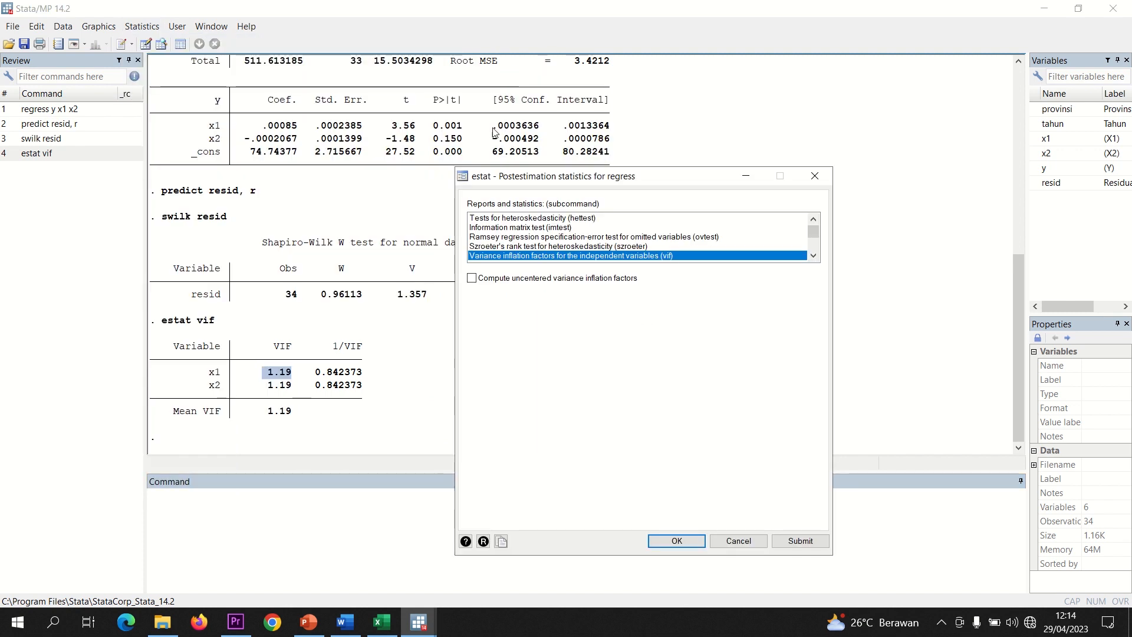
click(514, 218)
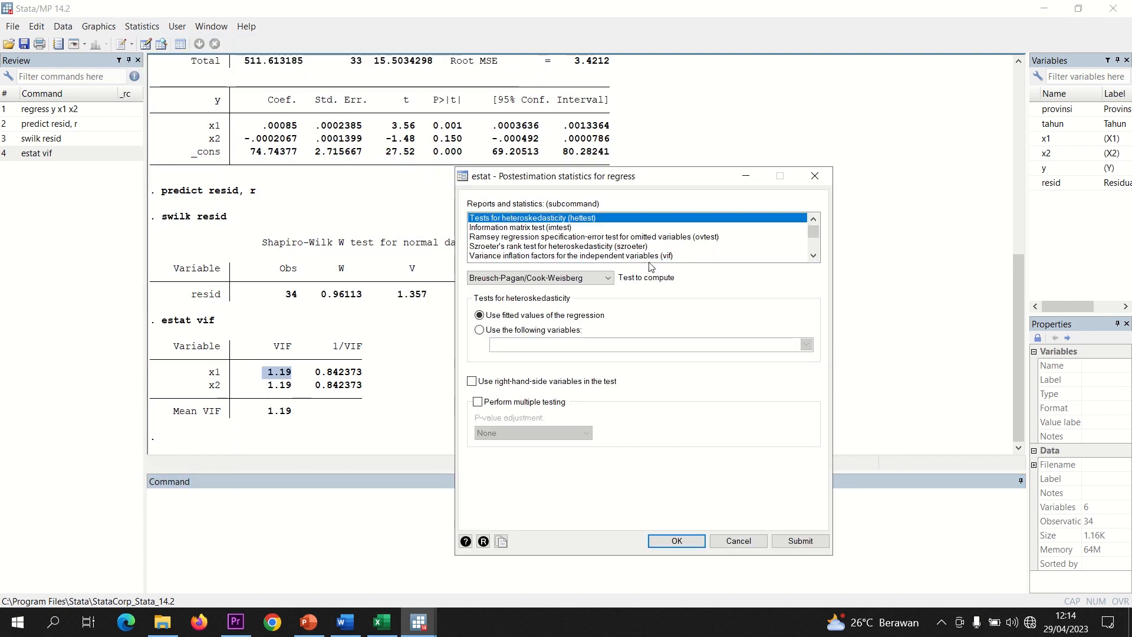
click(676, 541)
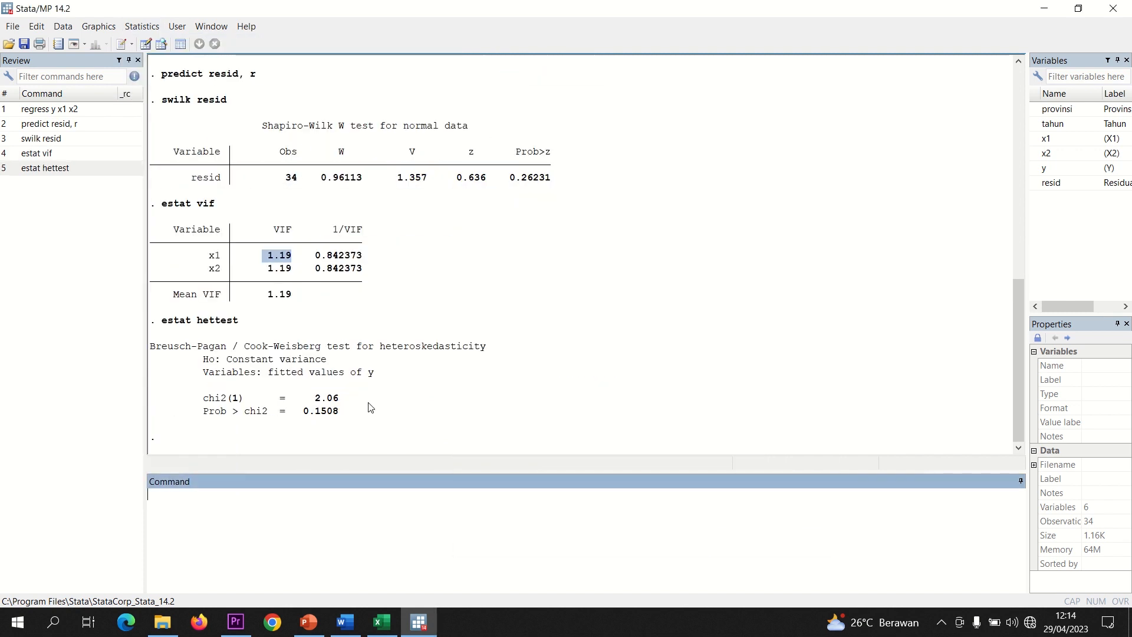
Compare the Prob > chi2 value with the heteroskedasticity criteria in the Word document, and review its Uji Linearitas section.
drag(304, 413, 337, 414)
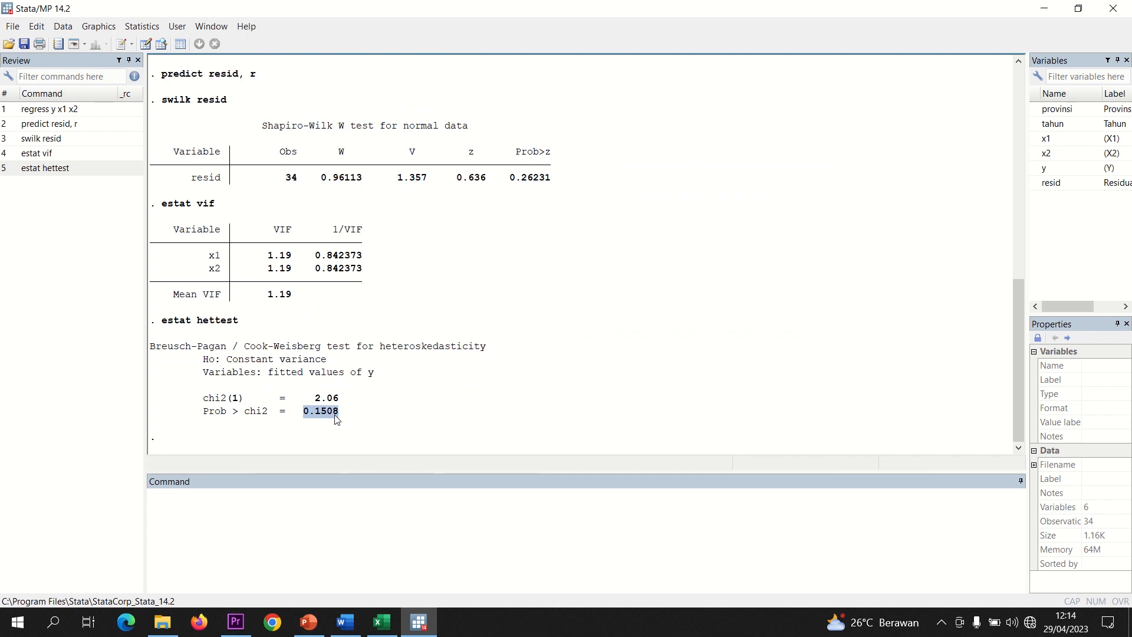
click(346, 622)
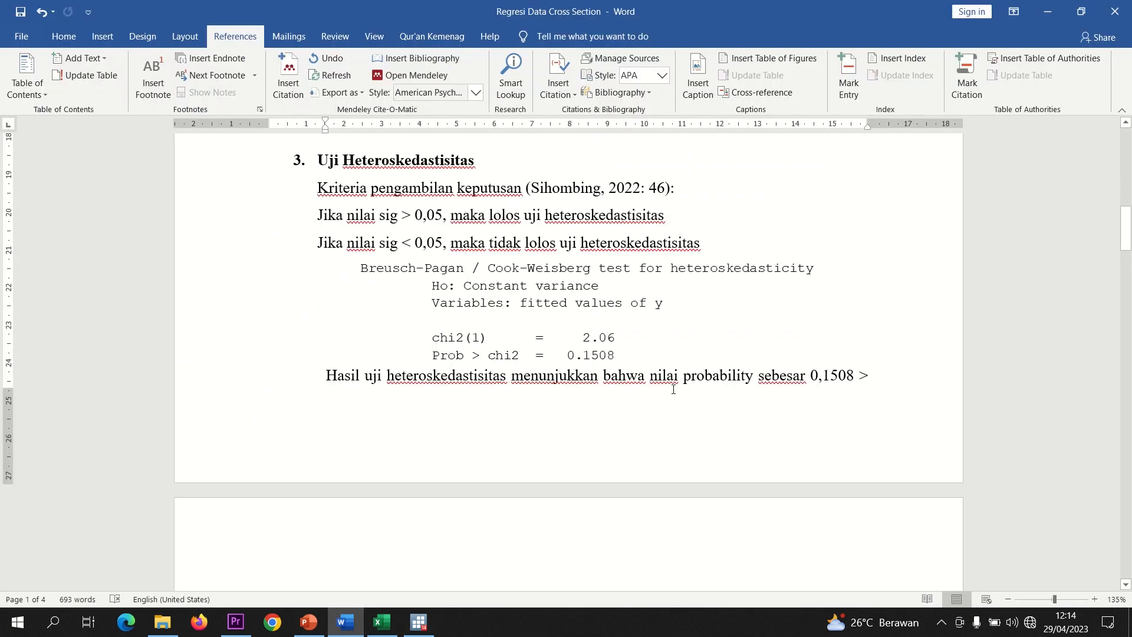
drag(1126, 224, 1127, 232)
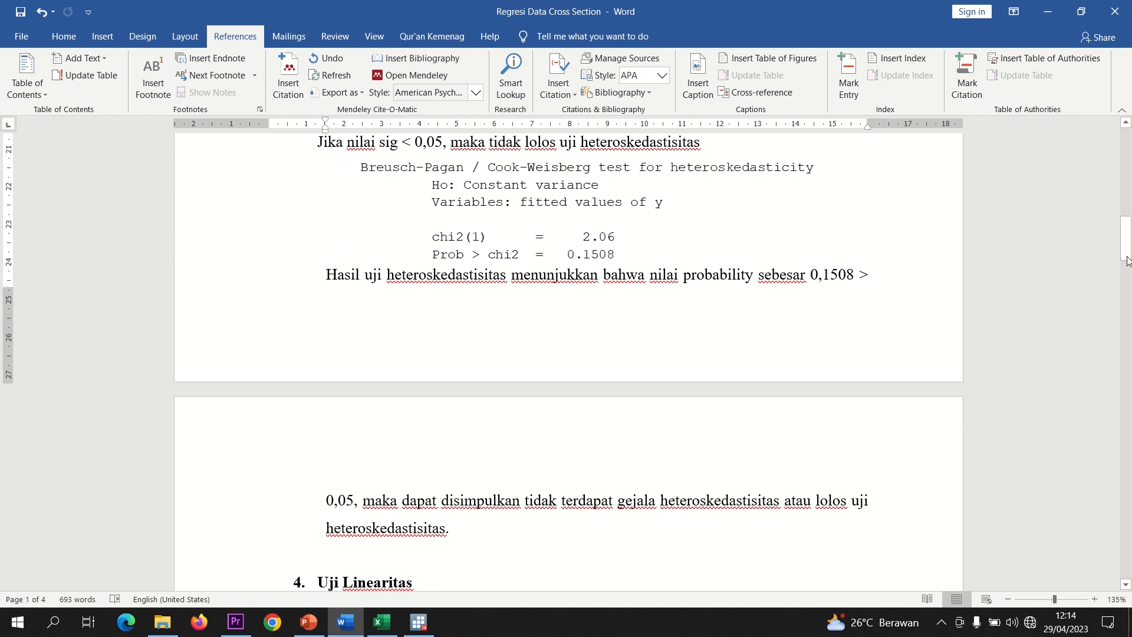
drag(1127, 259, 1125, 293)
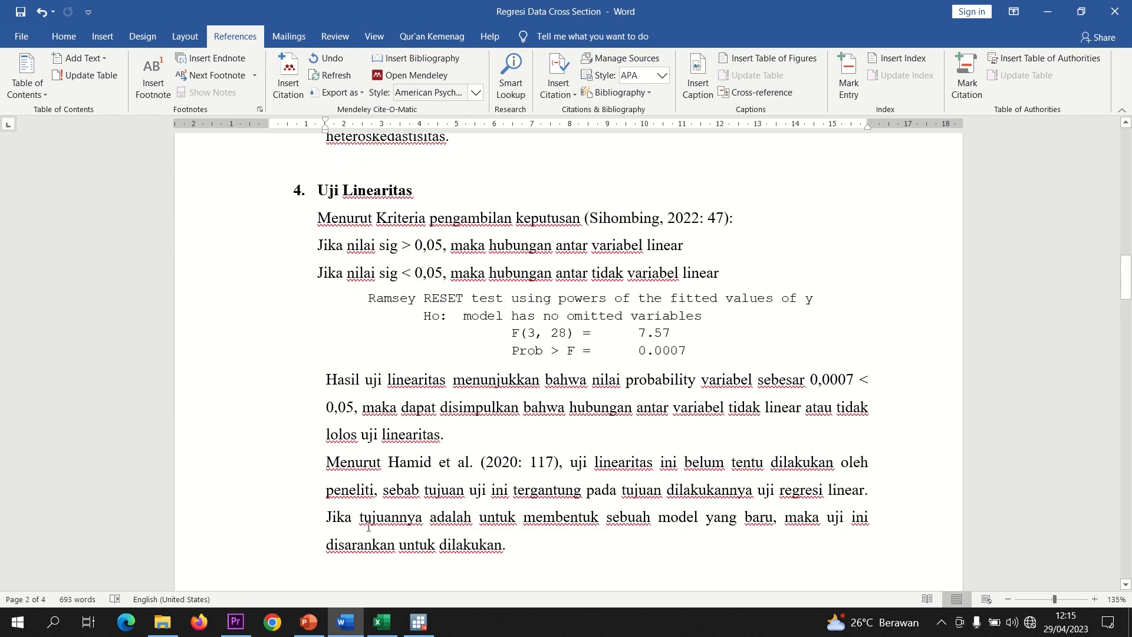
In Stata, run the Ramsey regression specification-error test for omitted variables (ovtest).
click(419, 622)
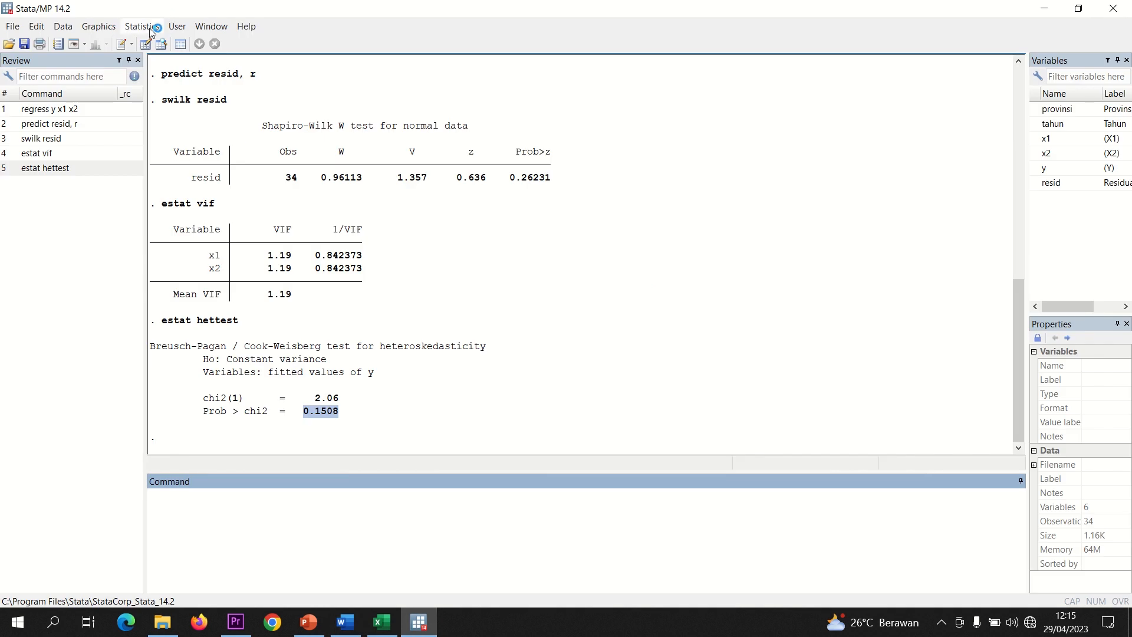
click(150, 28)
mouse_move(236, 60)
mouse_move(443, 75)
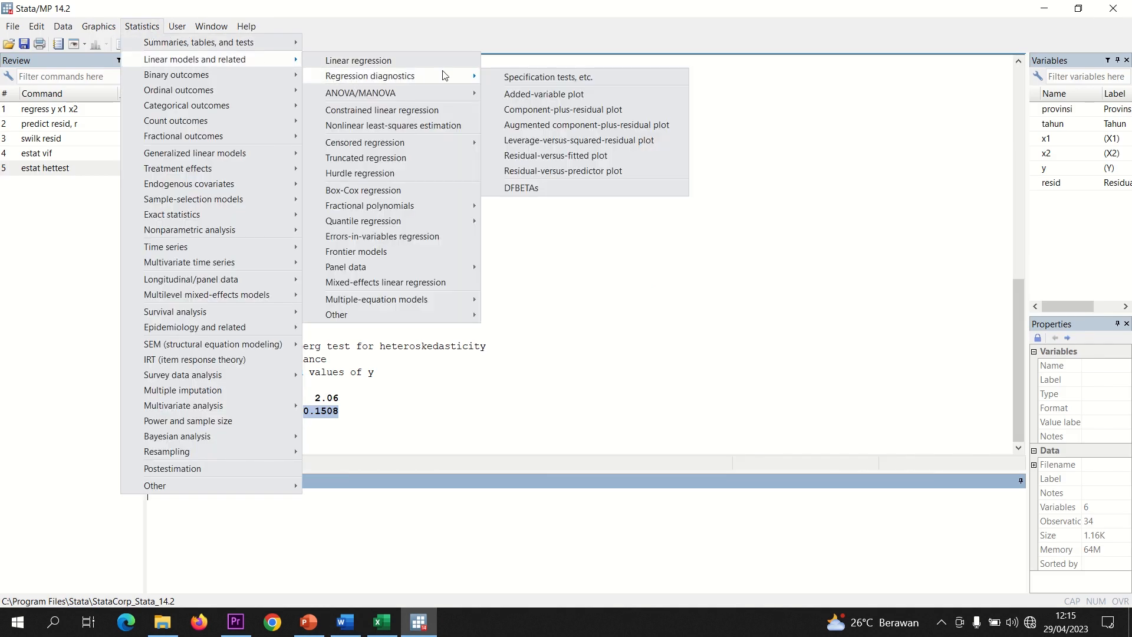
click(522, 77)
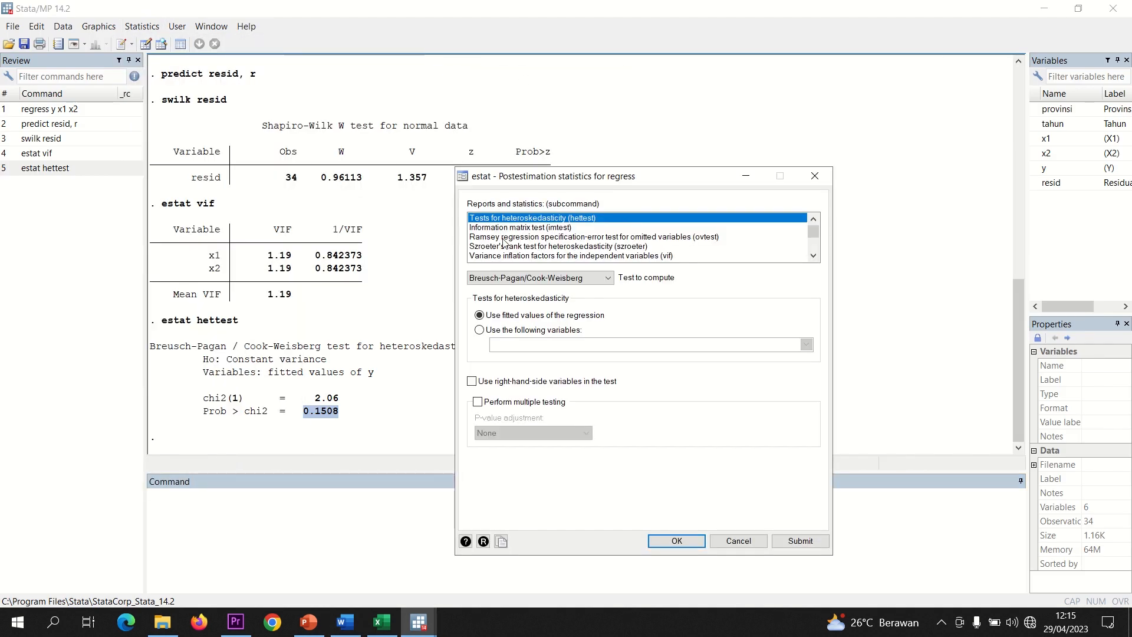
click(504, 237)
click(683, 541)
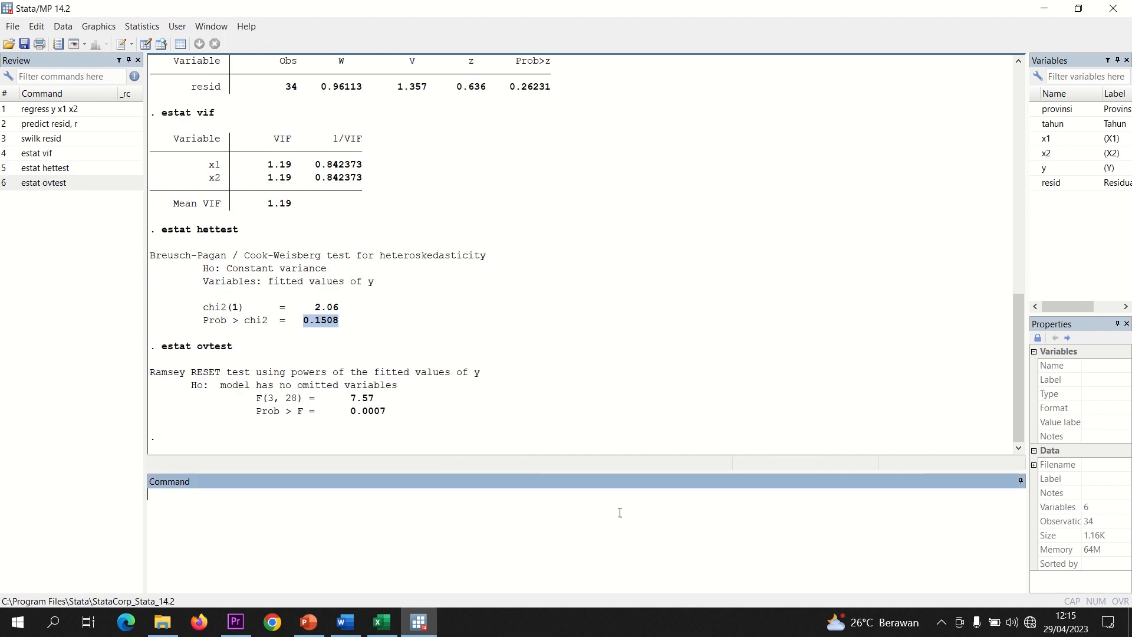
Compare the Prob > F value with the linearity criteria in the Word document, and review its Persamaan Regresi Data Cross Section section.
drag(351, 412, 387, 416)
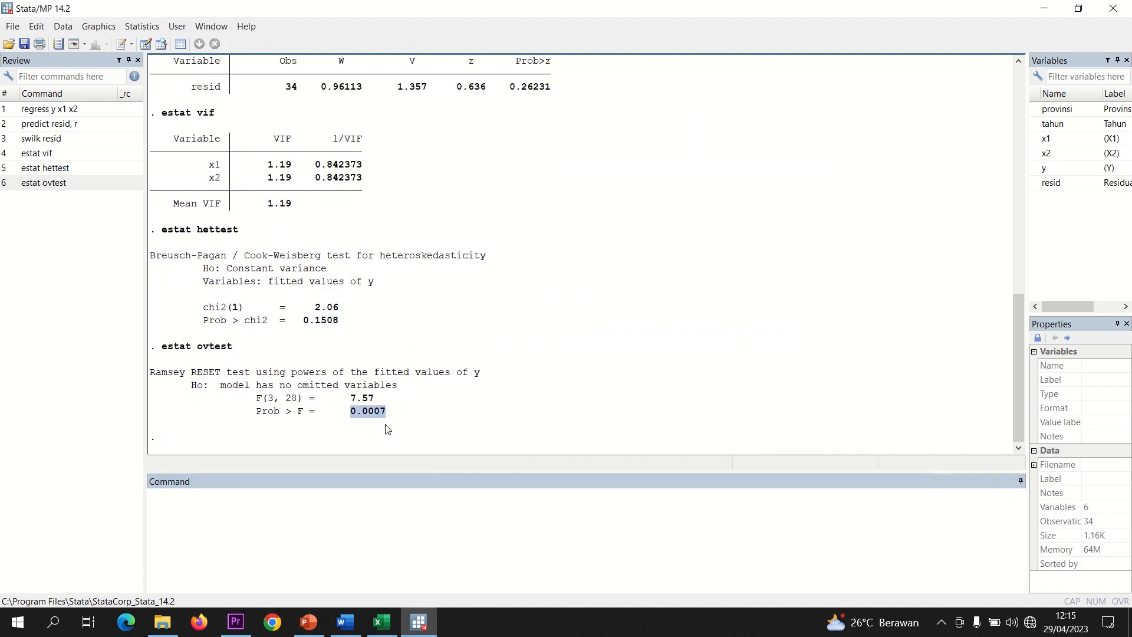
click(345, 622)
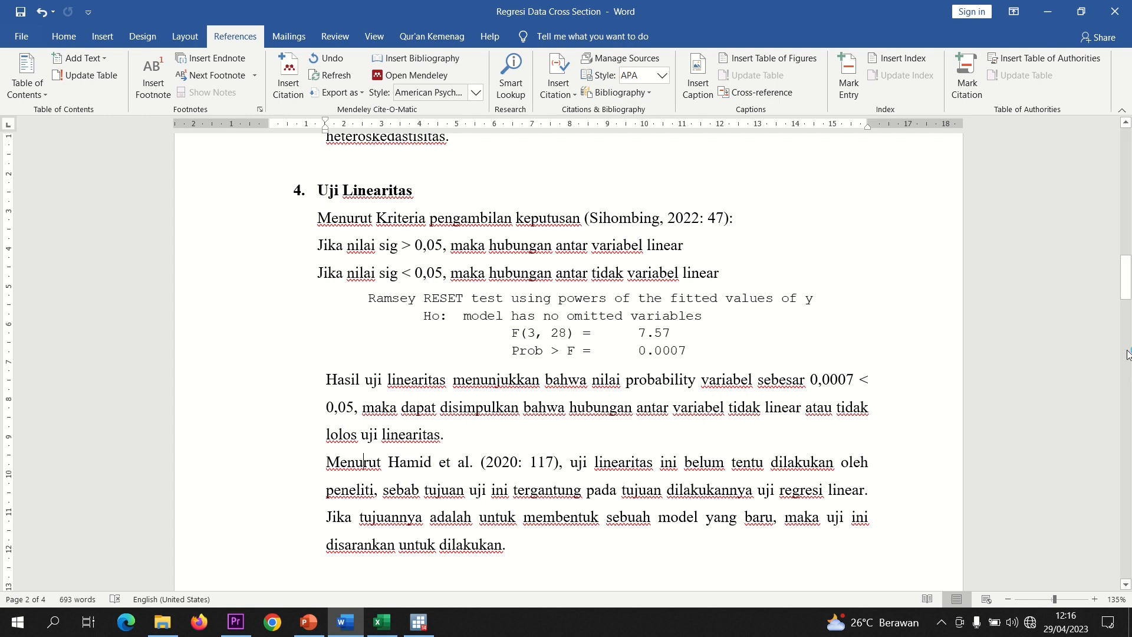
click(1126, 282)
drag(1126, 282, 1118, 320)
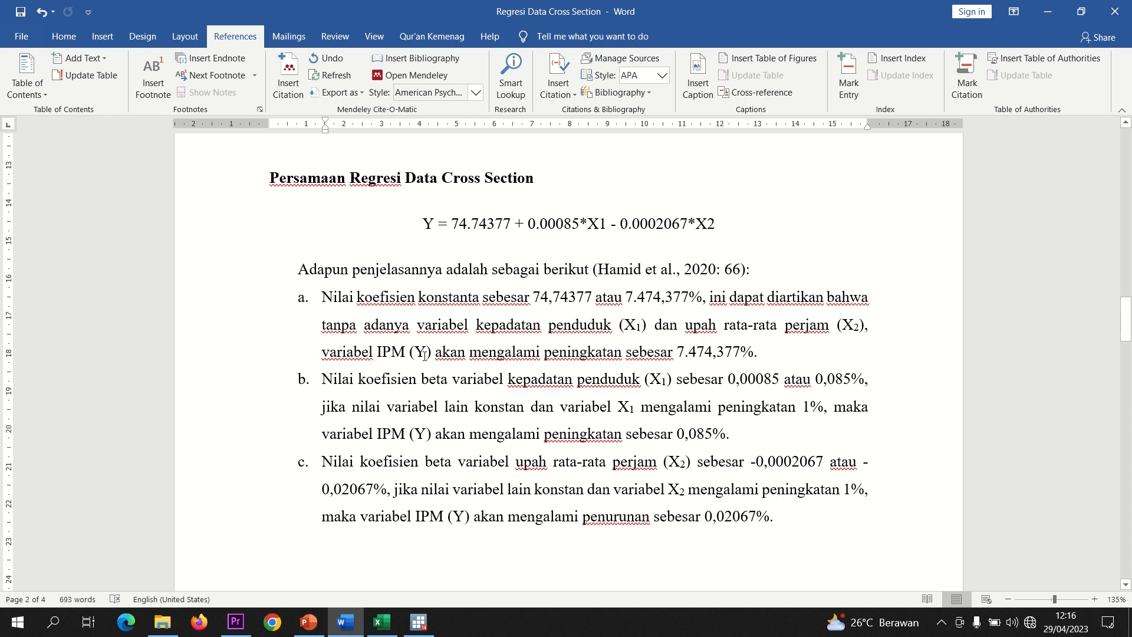
In Stata, rerun the linear regression with y as dependent variable and x1 and x2 as independent variables.
click(419, 622)
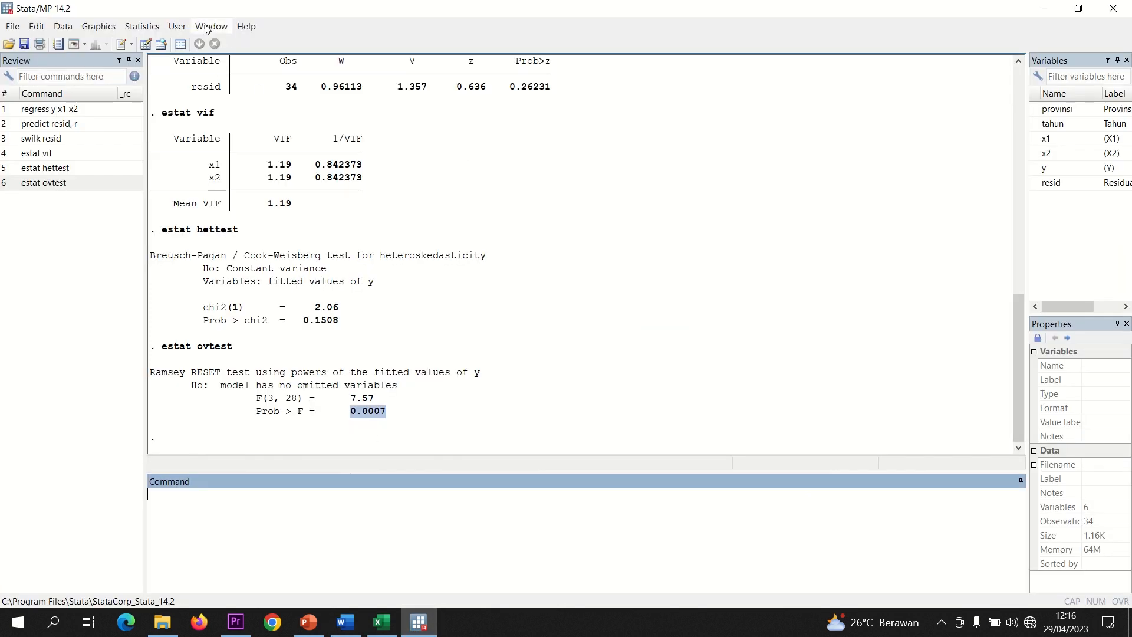
click(142, 28)
mouse_move(194, 60)
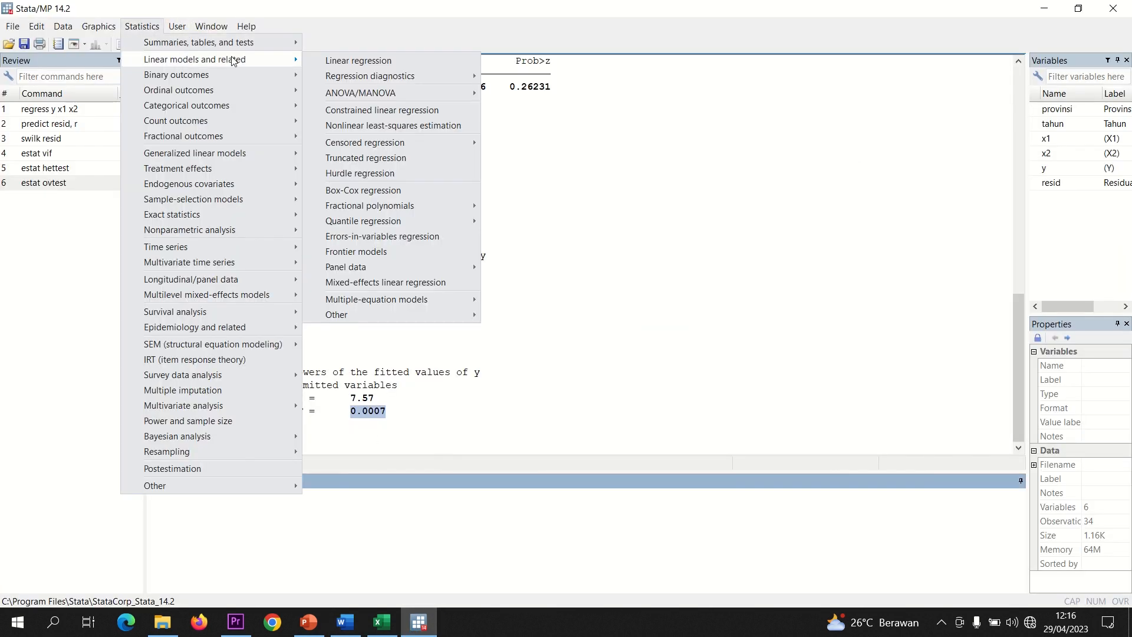
click(318, 61)
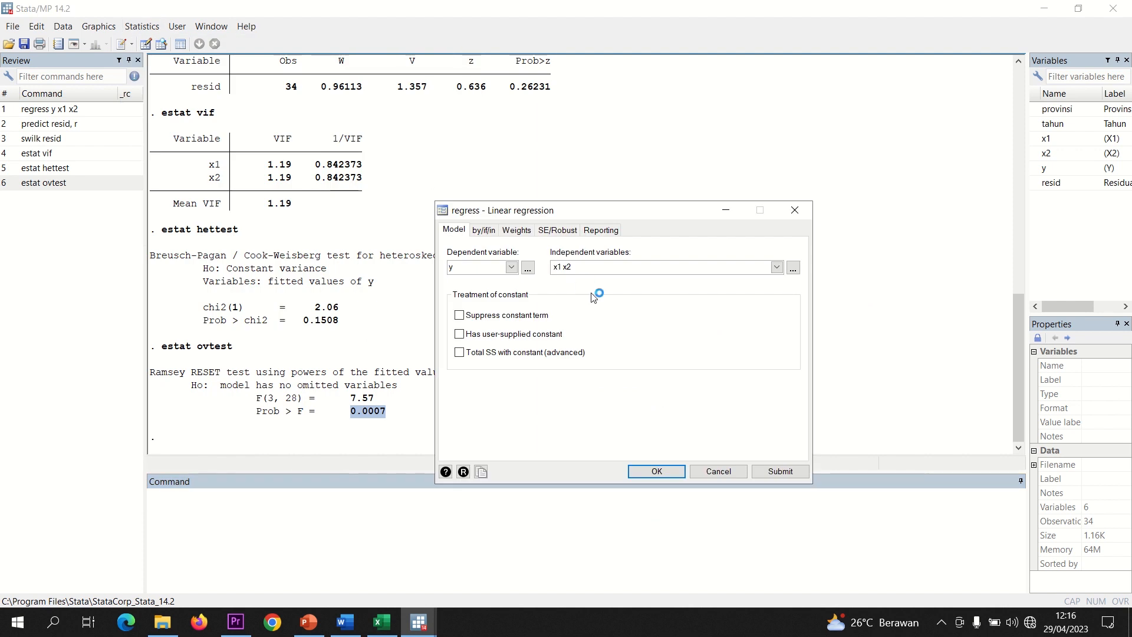
click(656, 471)
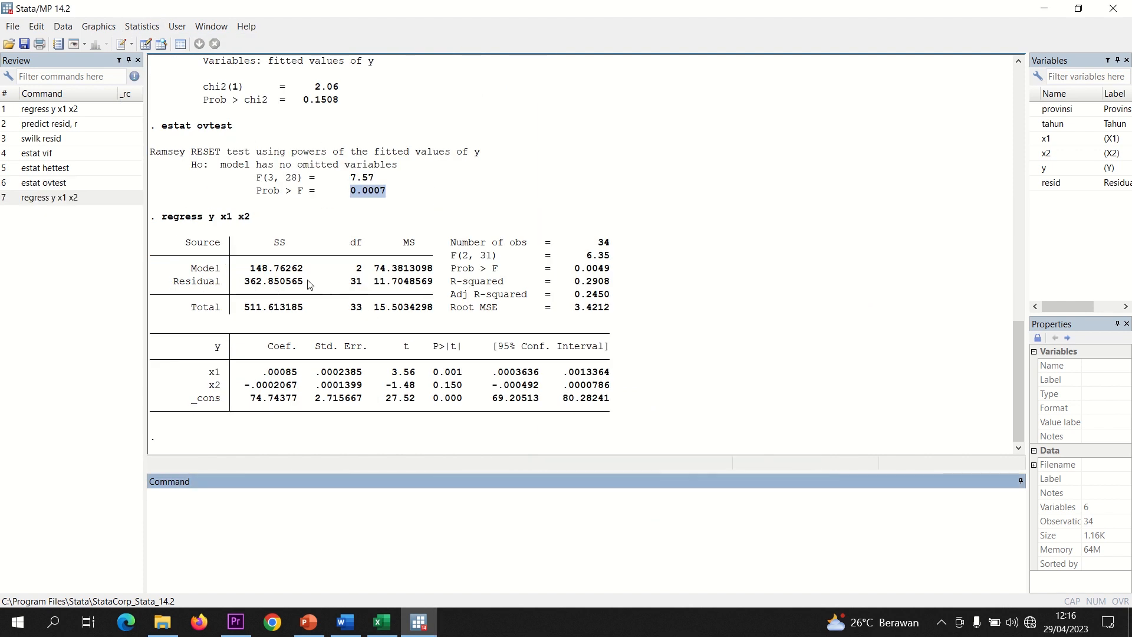
Compare the regression coefficients with the equation in the Word document, checking the sign before the X2 term.
mouse_move(257, 369)
mouse_down()
mouse_move(282, 397)
mouse_move(252, 401)
mouse_move(261, 389)
mouse_move(246, 388)
mouse_move(264, 375)
mouse_up()
click(263, 373)
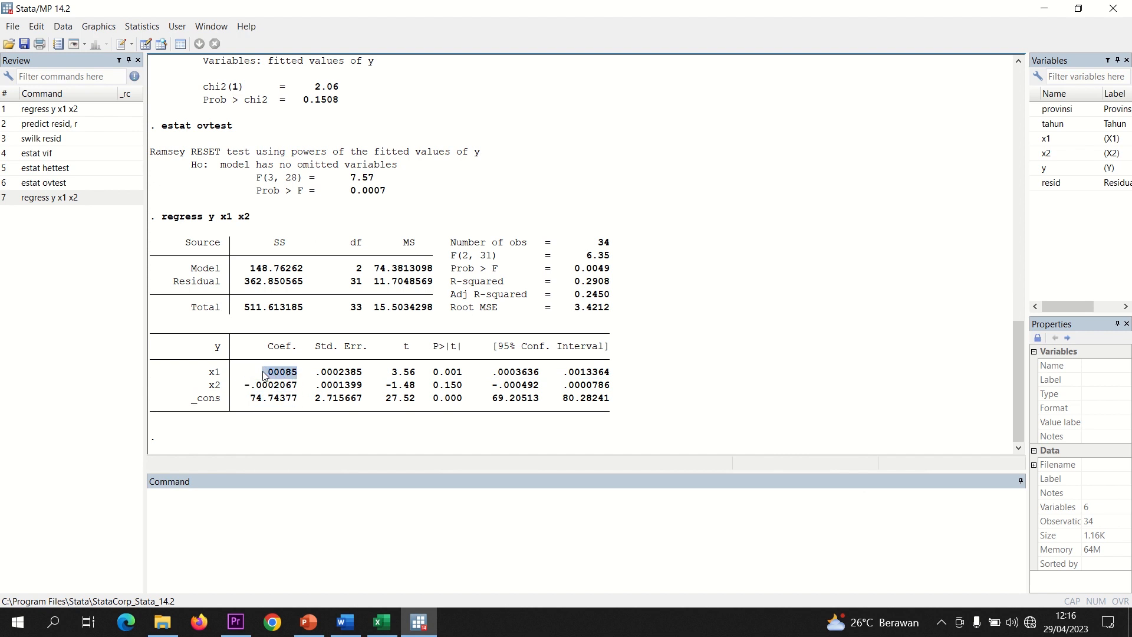
click(345, 622)
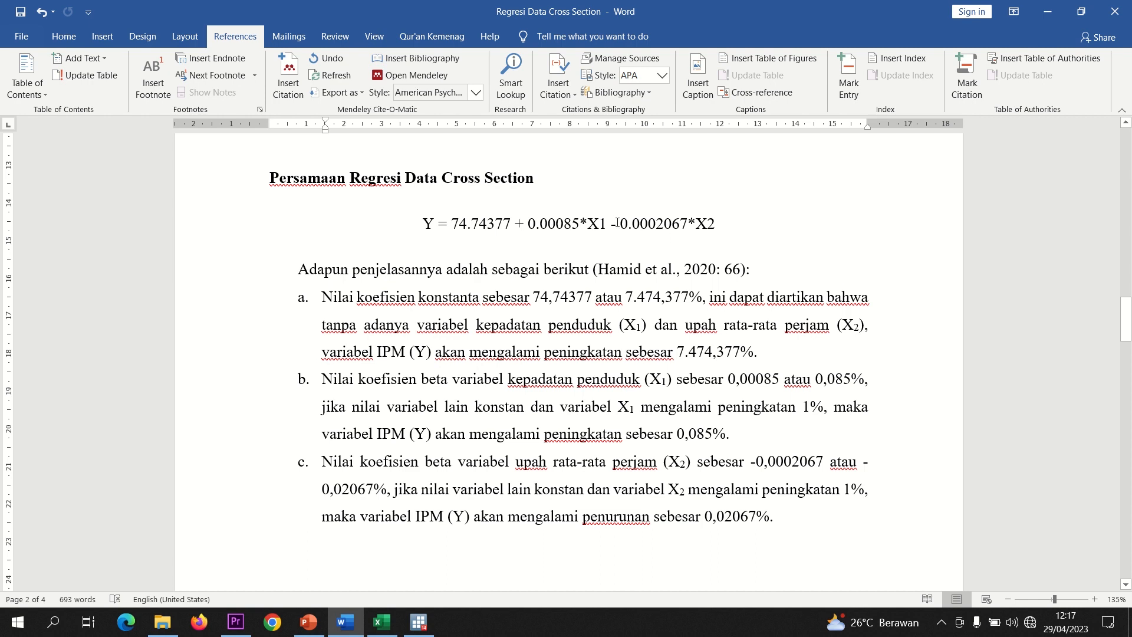
drag(616, 221, 610, 223)
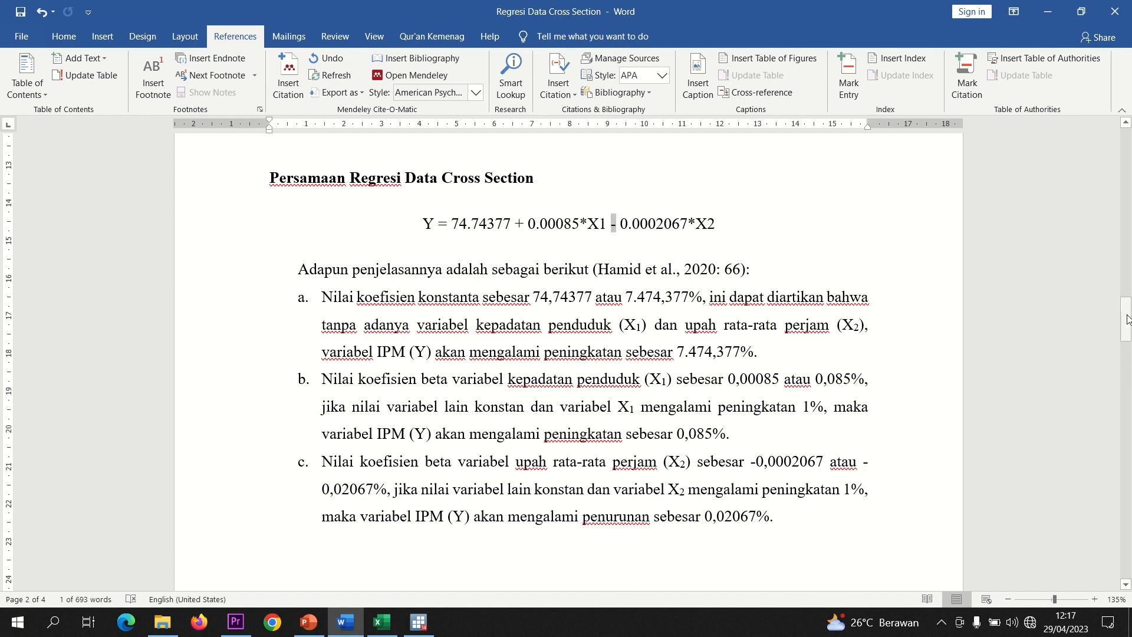
Review the Hasil Uji t criteria in the Word document and examine the t statistics in Stata's regression output.
drag(1124, 345, 1107, 386)
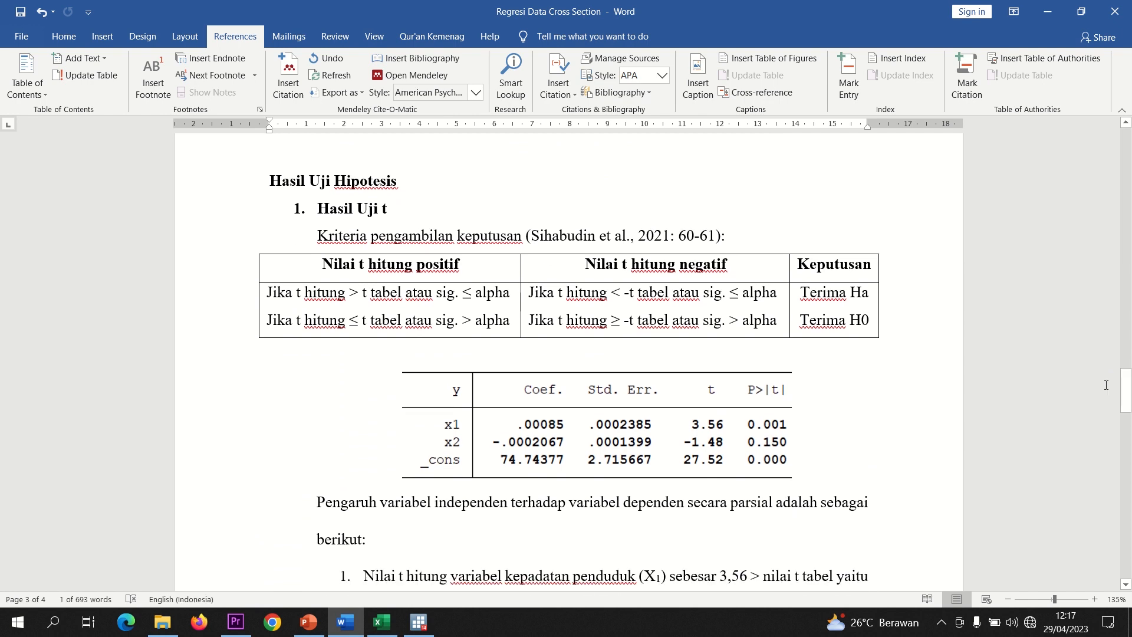
click(428, 622)
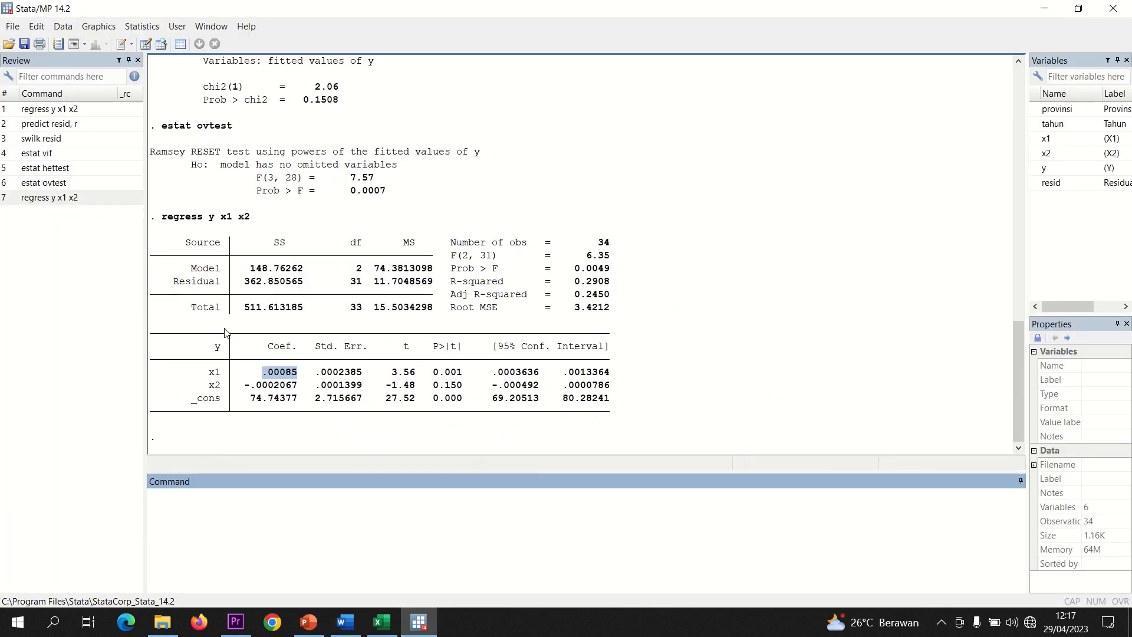
click(413, 371)
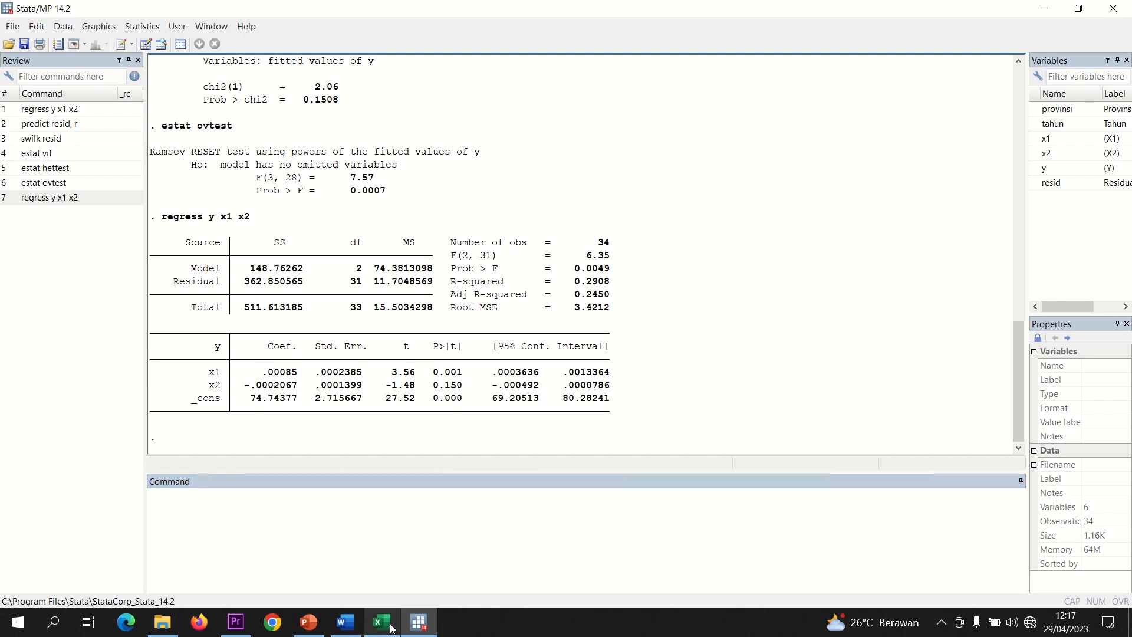
click(355, 624)
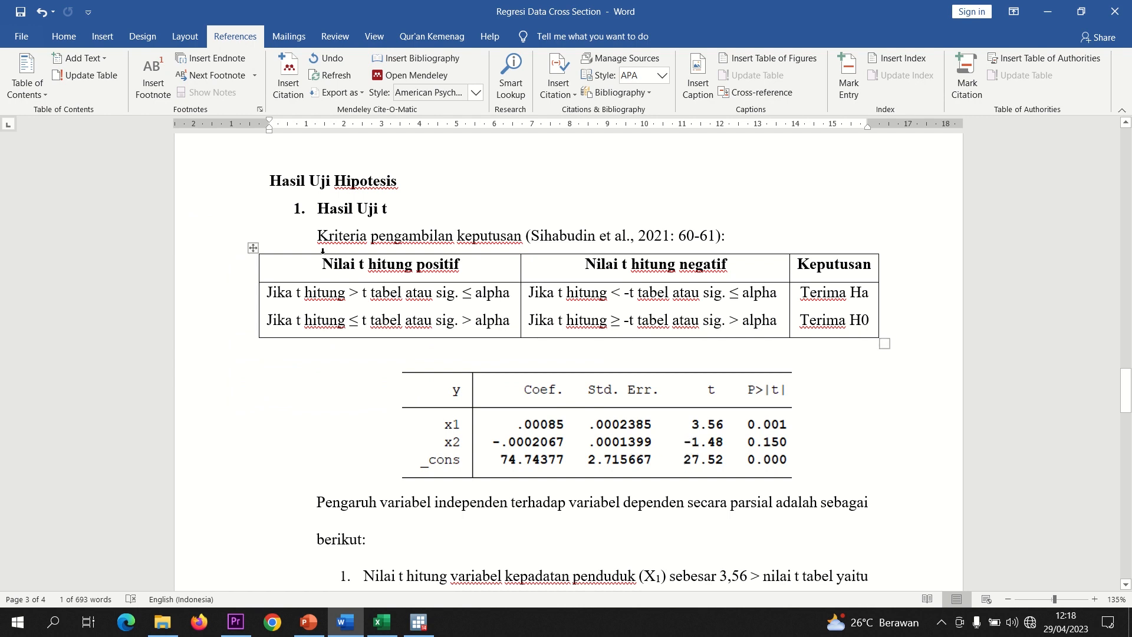
Review the Hasil Uji t decision criteria table, highlighting the Nilai t hitung positif column to compare with the x1 result.
drag(322, 263, 635, 313)
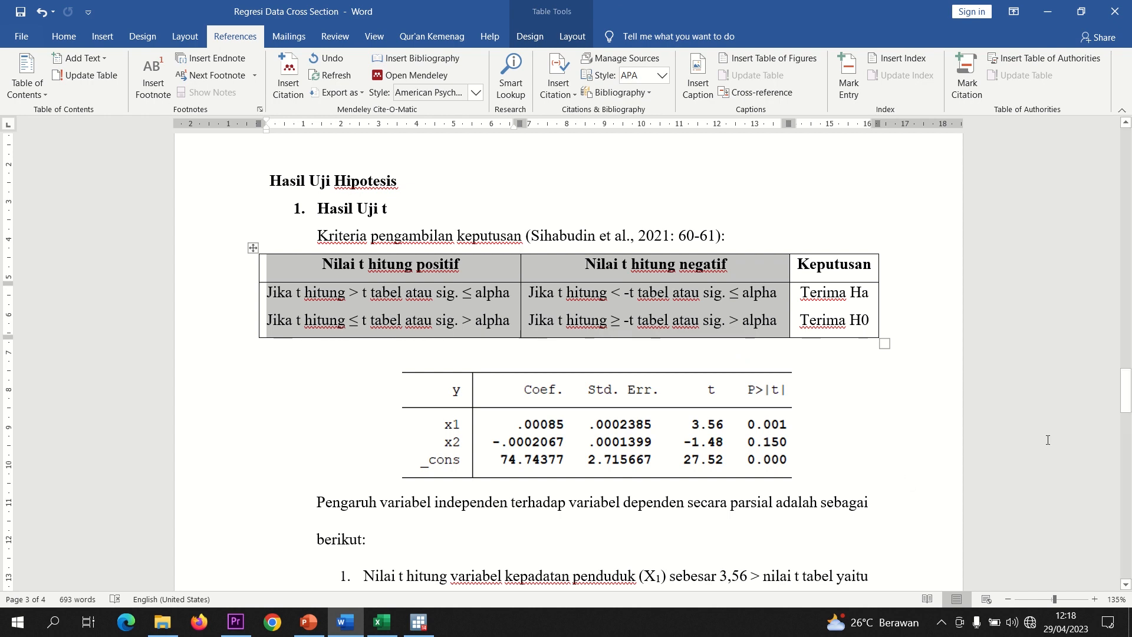
mouse_move(1124, 394)
mouse_down()
mouse_move(1125, 416)
mouse_move(1125, 405)
mouse_up()
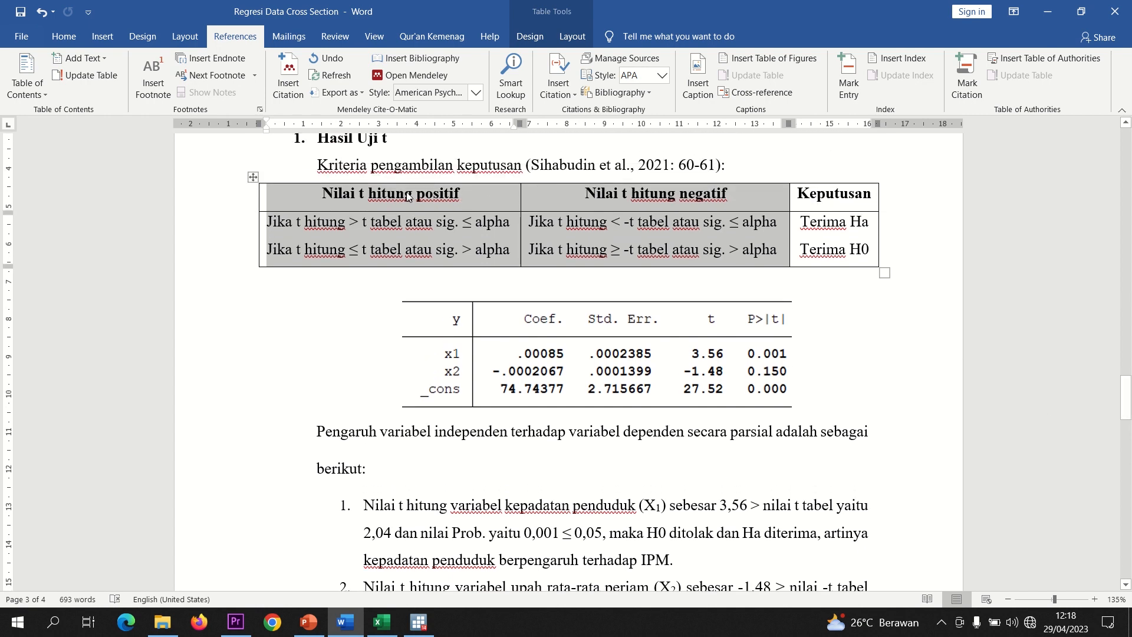
click(377, 193)
drag(335, 192, 385, 235)
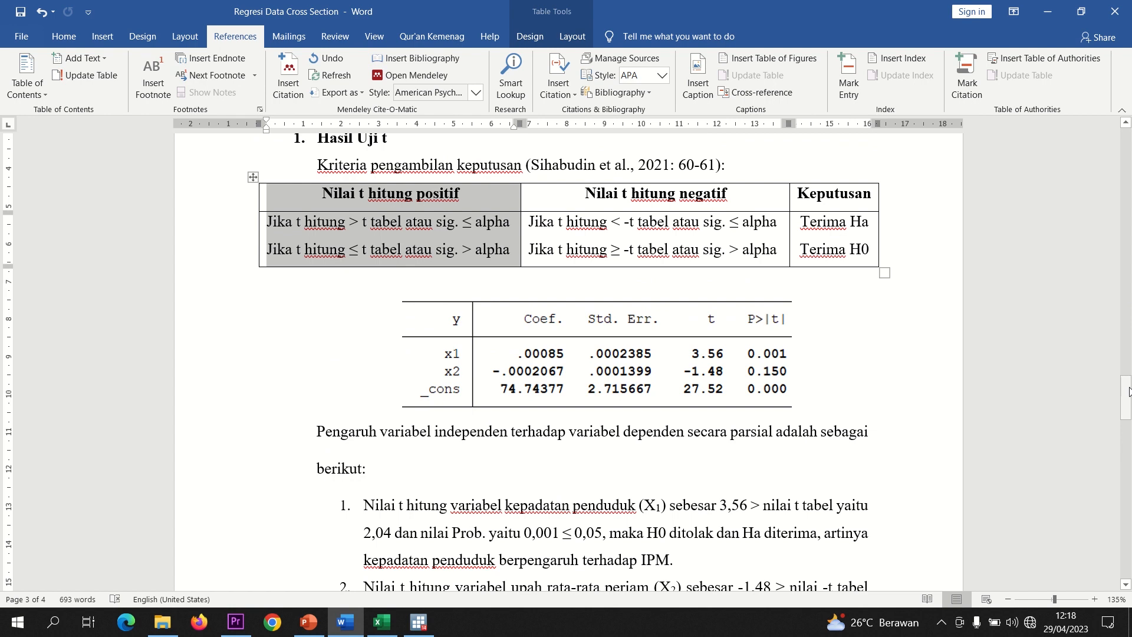
right_click(1129, 401)
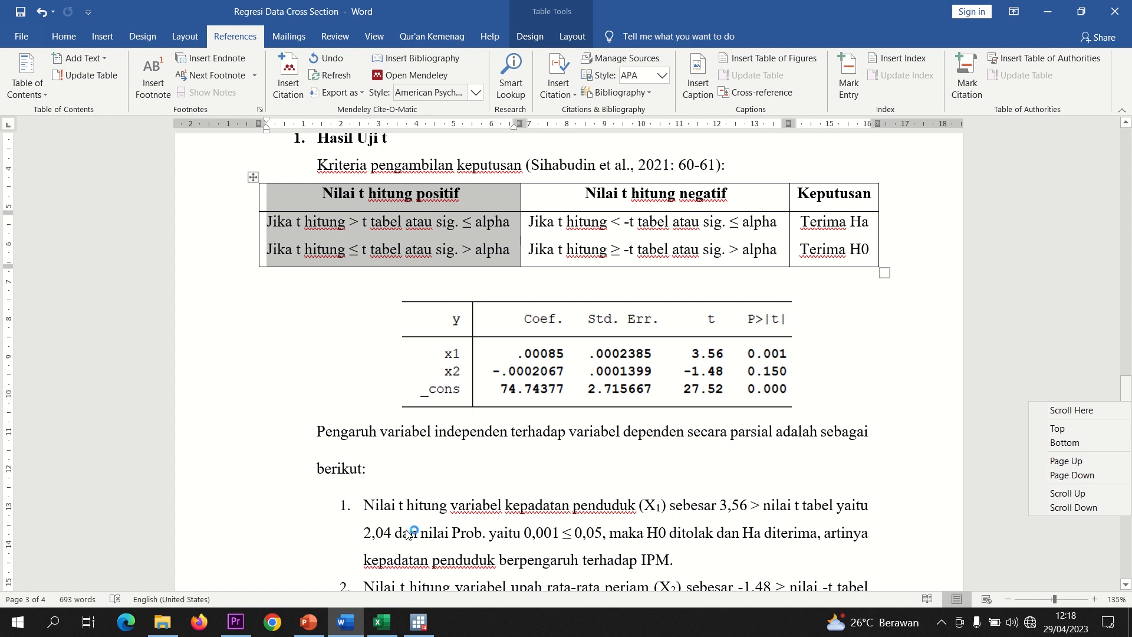
Switch to the DATA CROSS SECTION workbook in Excel and review the TINV guide, probability and sample size on Sheet2.
click(390, 627)
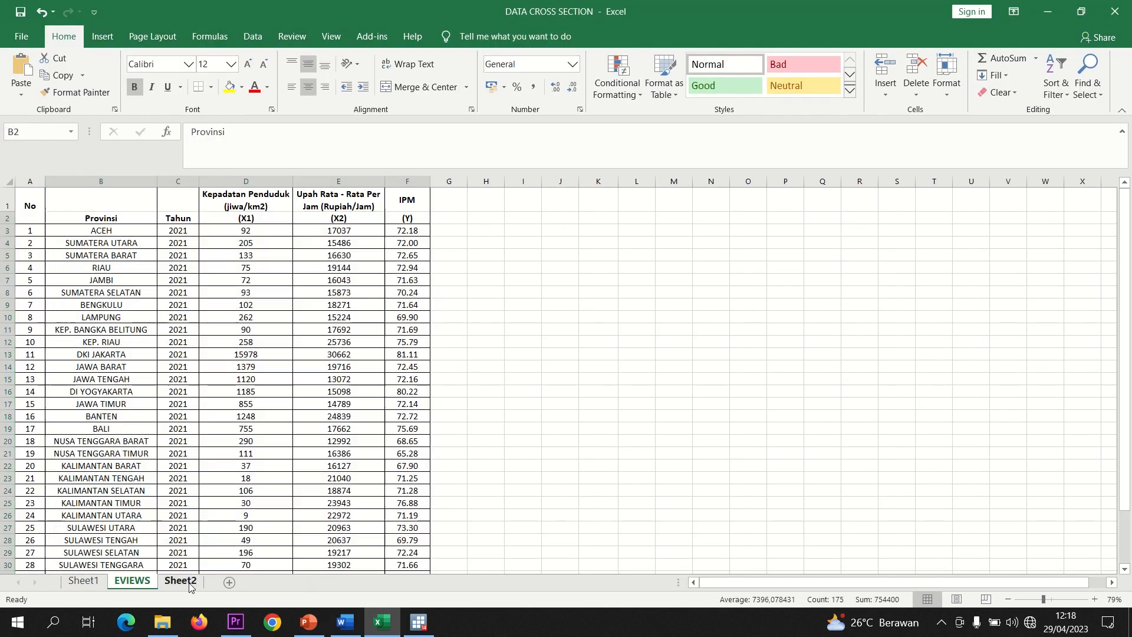
click(181, 581)
click(678, 228)
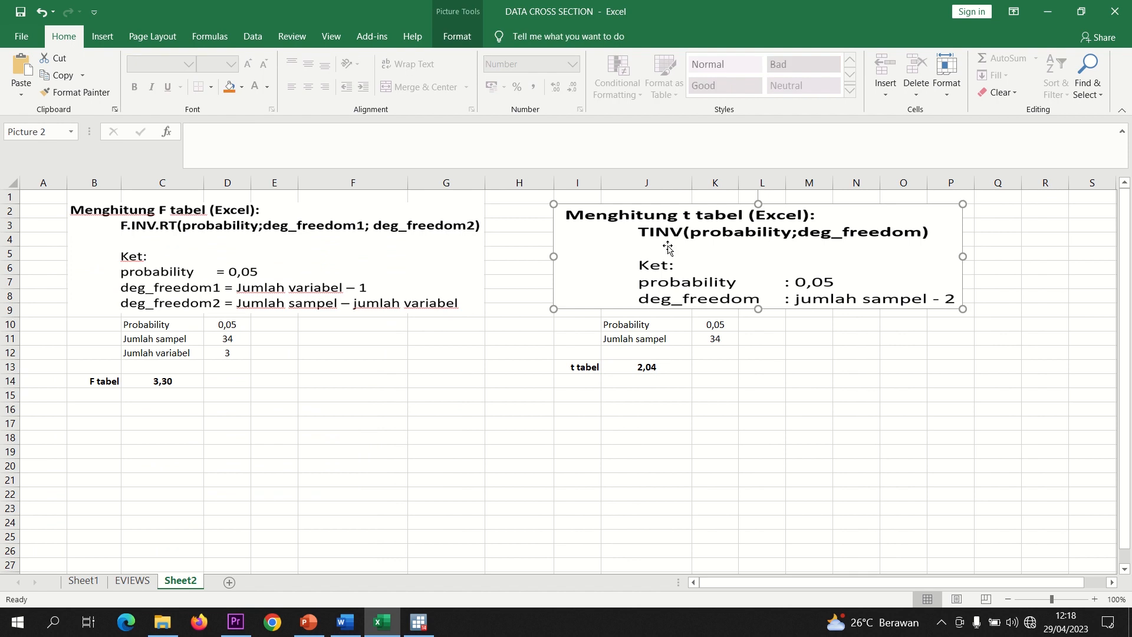
click(713, 325)
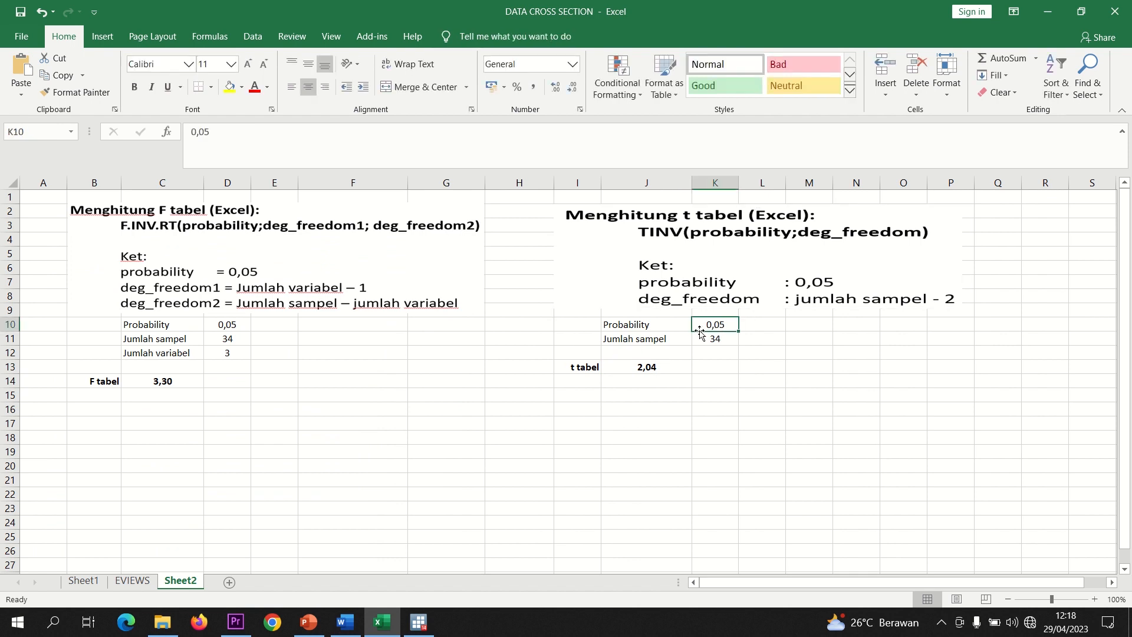
click(697, 343)
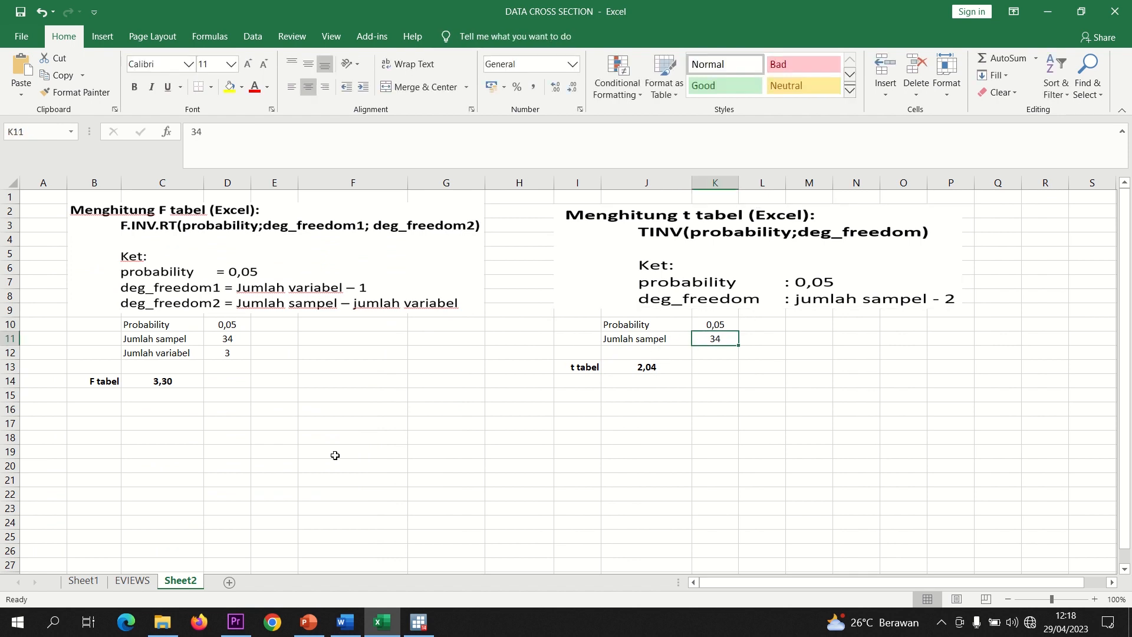
Check the number of the last province row on the EVIEWS sheet to verify the sample size, and return to Sheet2.
click(146, 579)
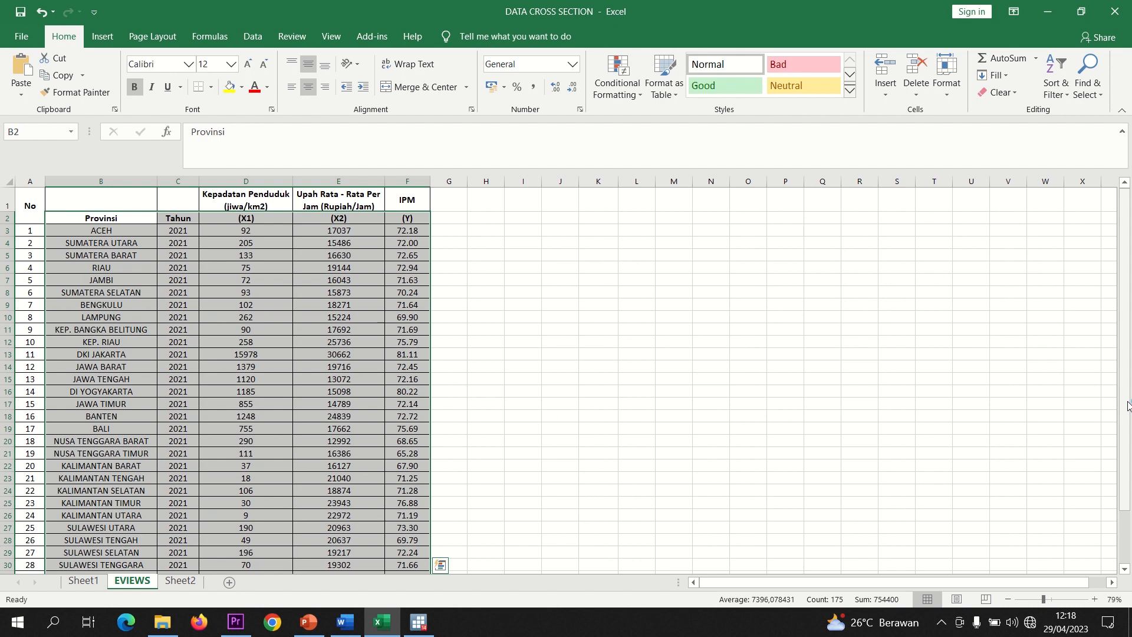
drag(1125, 472, 1125, 524)
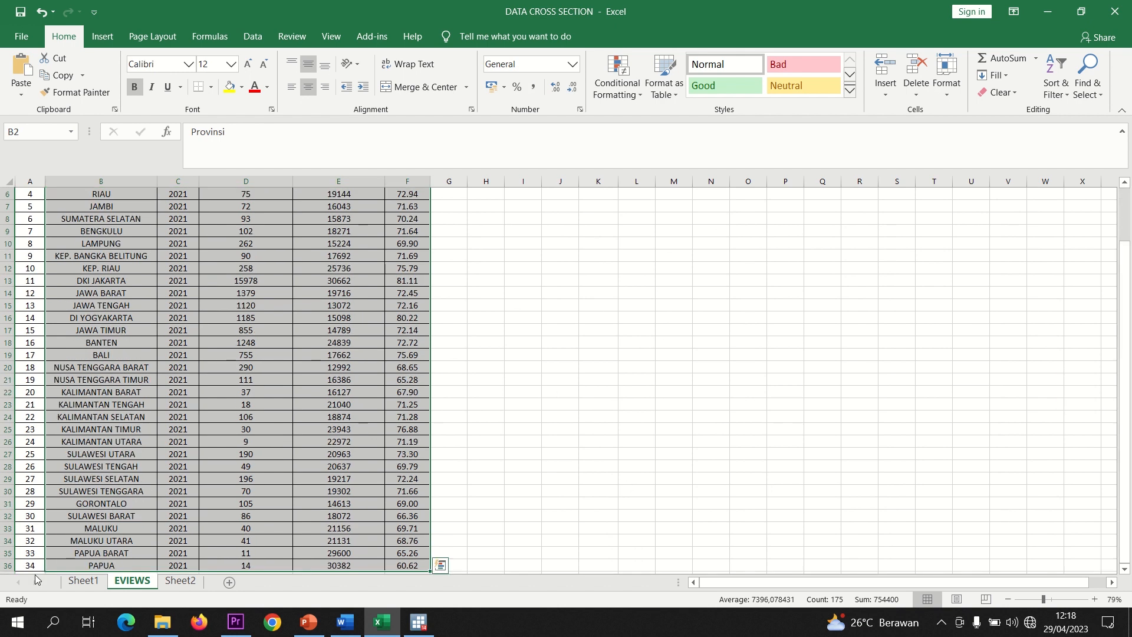
click(27, 563)
click(180, 581)
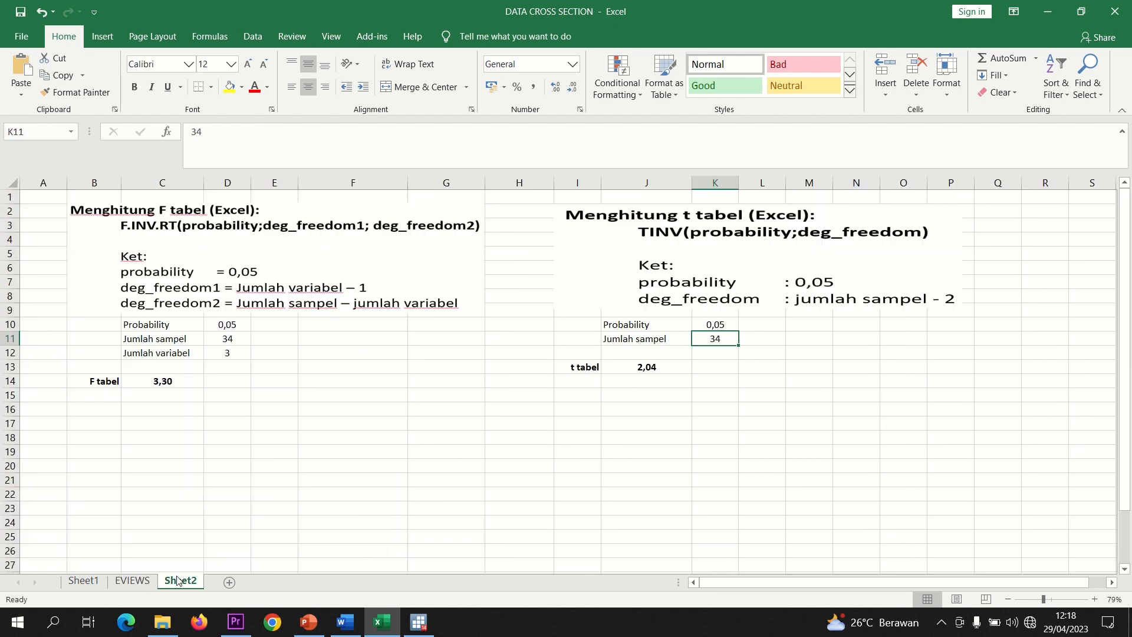
Recalculate the t tabel value in cell J13 with the formula =TINV(K10;32).
click(671, 367)
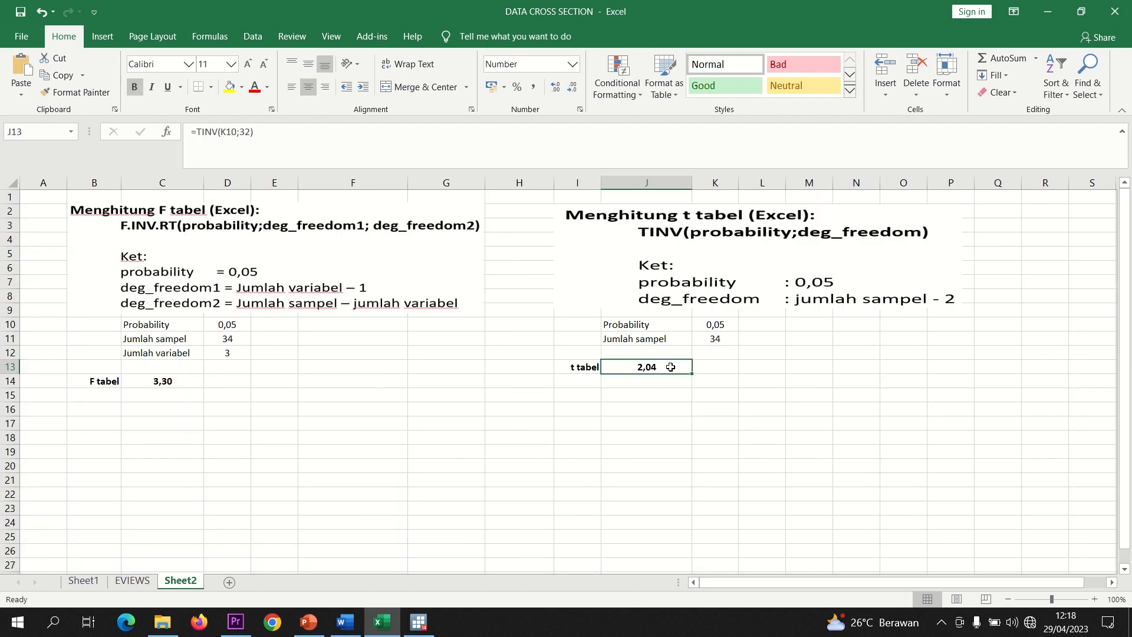
text(=tinv()
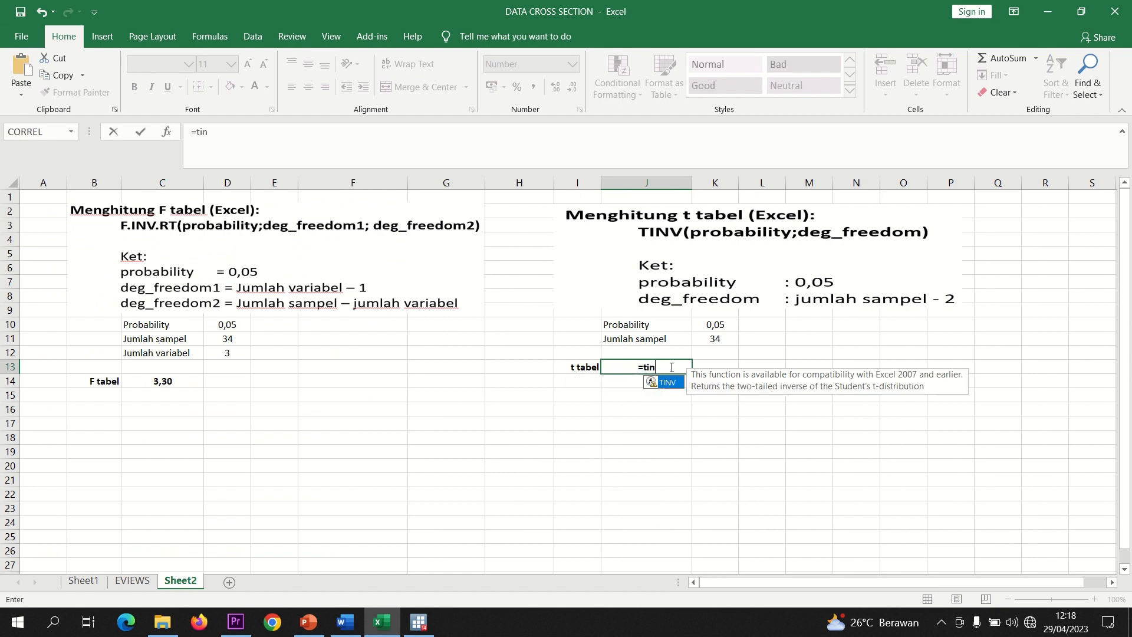
click(715, 328)
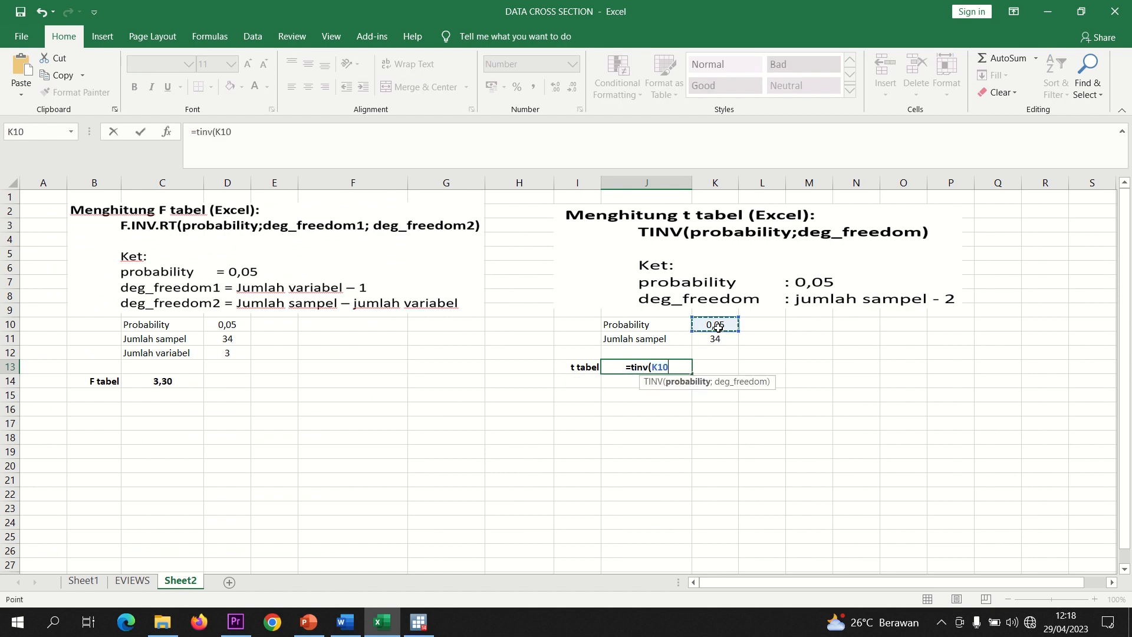
text(;2)
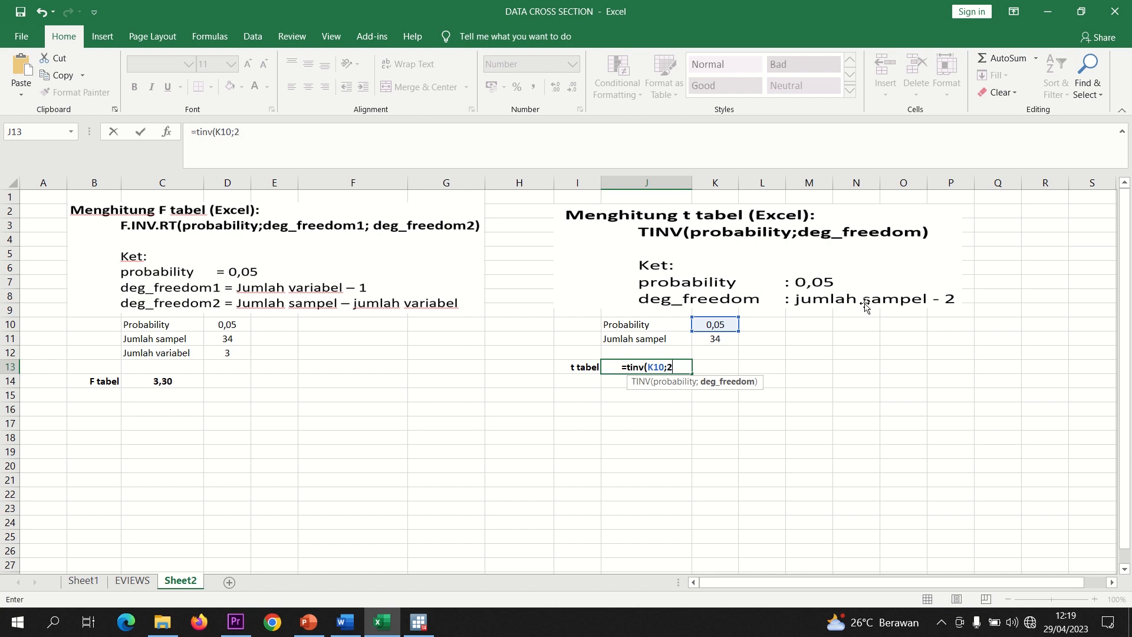
key(BackSpace)
text(-2)
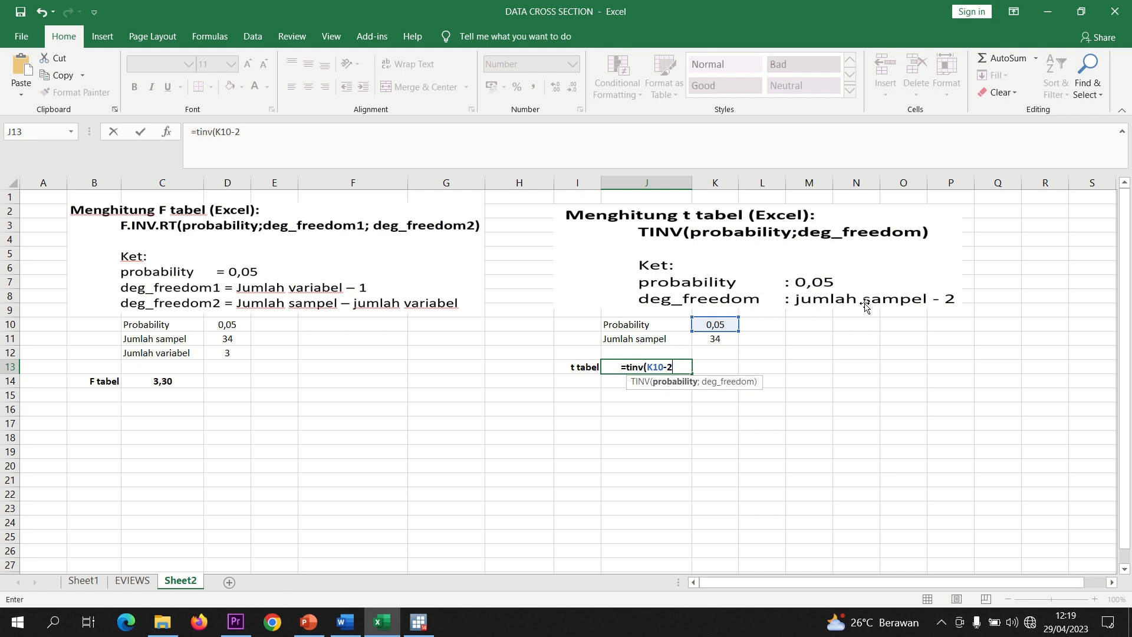
key(BackSpace)
key(BackSpace)
text(;)
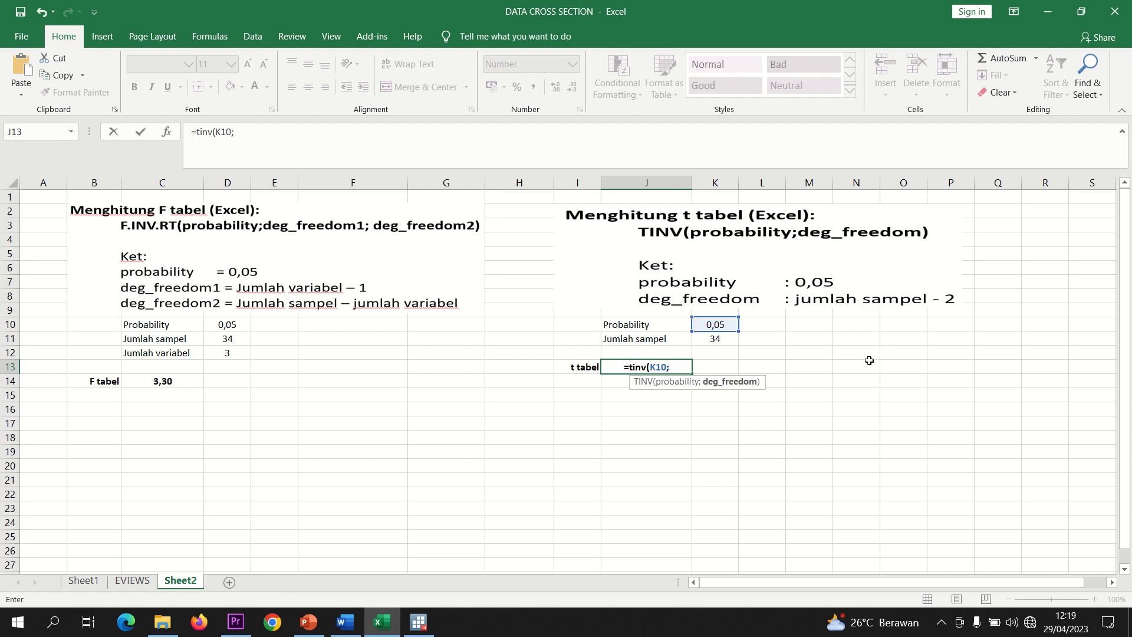
text(32)
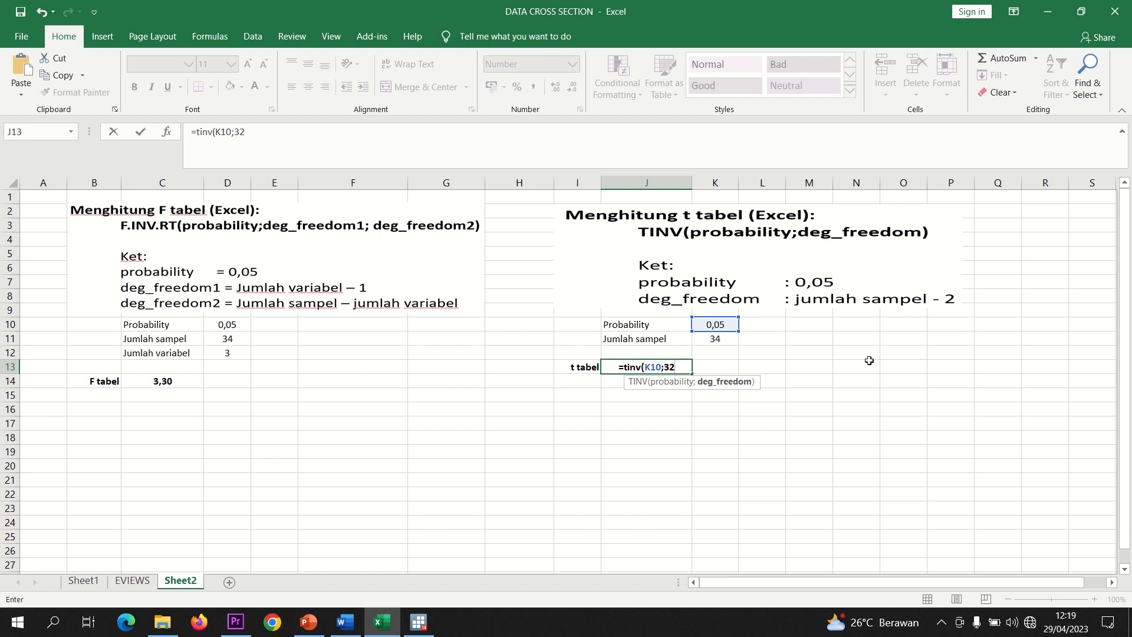
text())
key(Return)
key(Up)
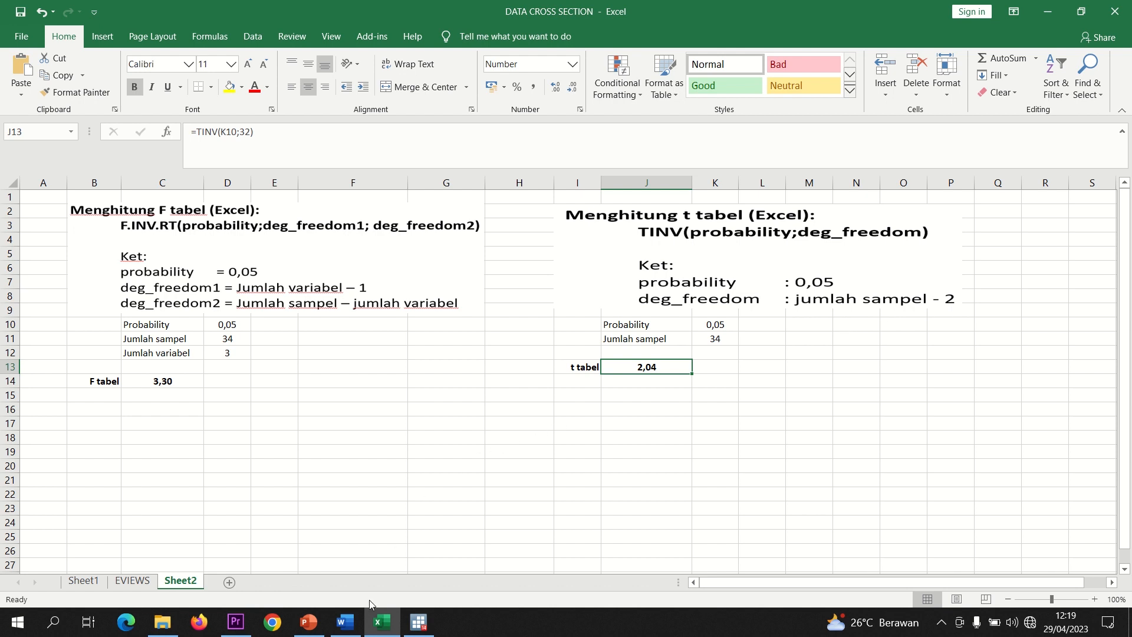
Return to the Word document and review the t test interpretation for kepadatan penduduk (X1).
click(345, 622)
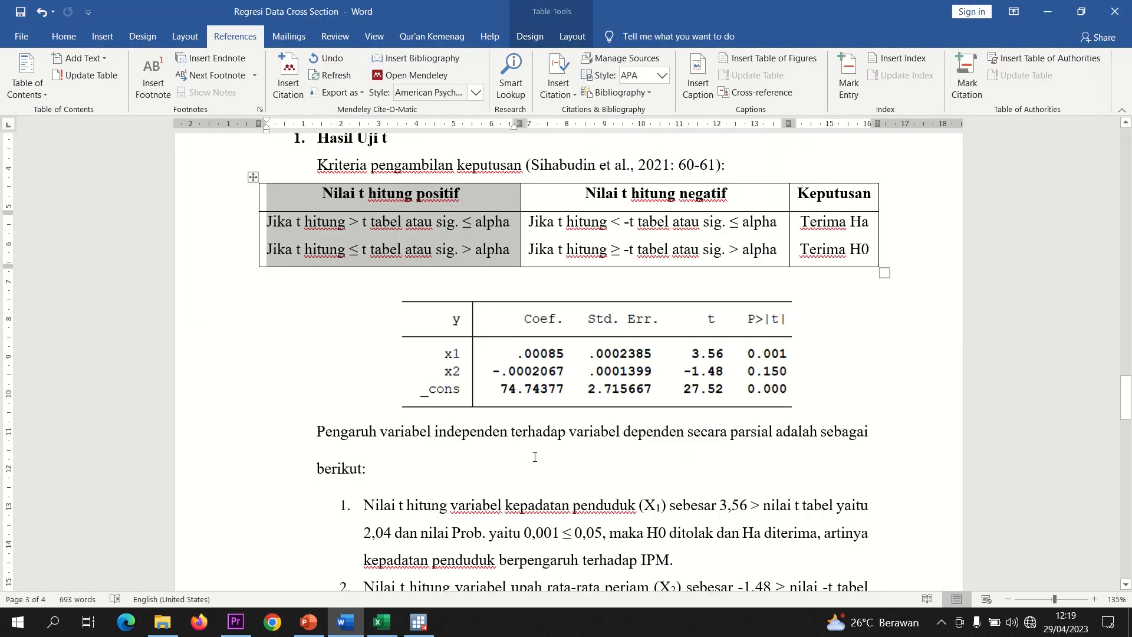
click(517, 439)
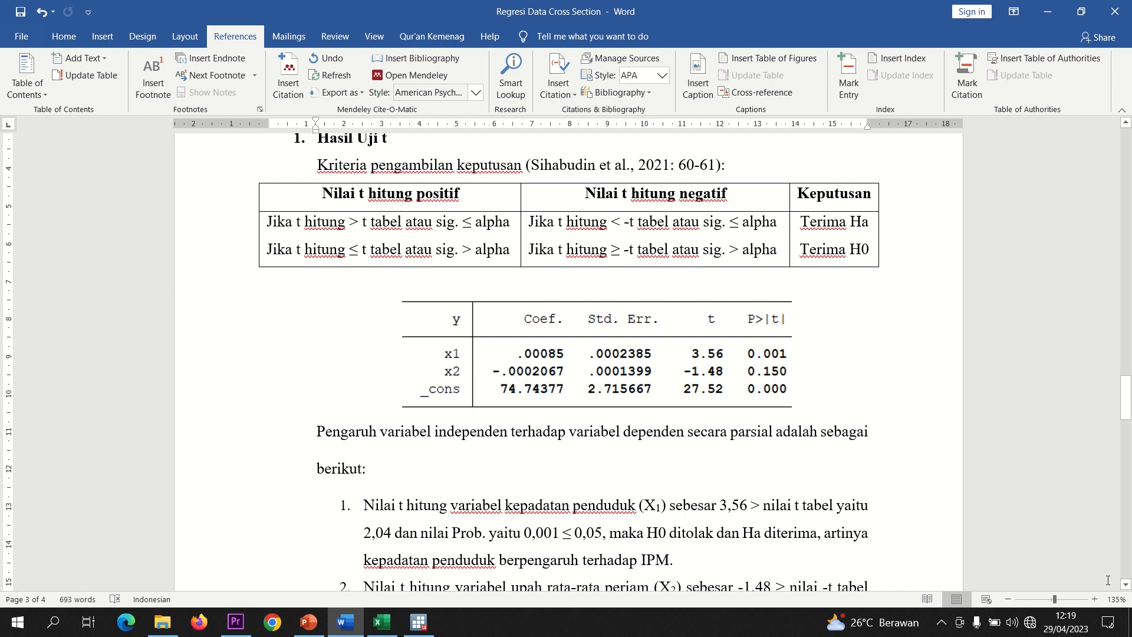
drag(1130, 409, 1130, 417)
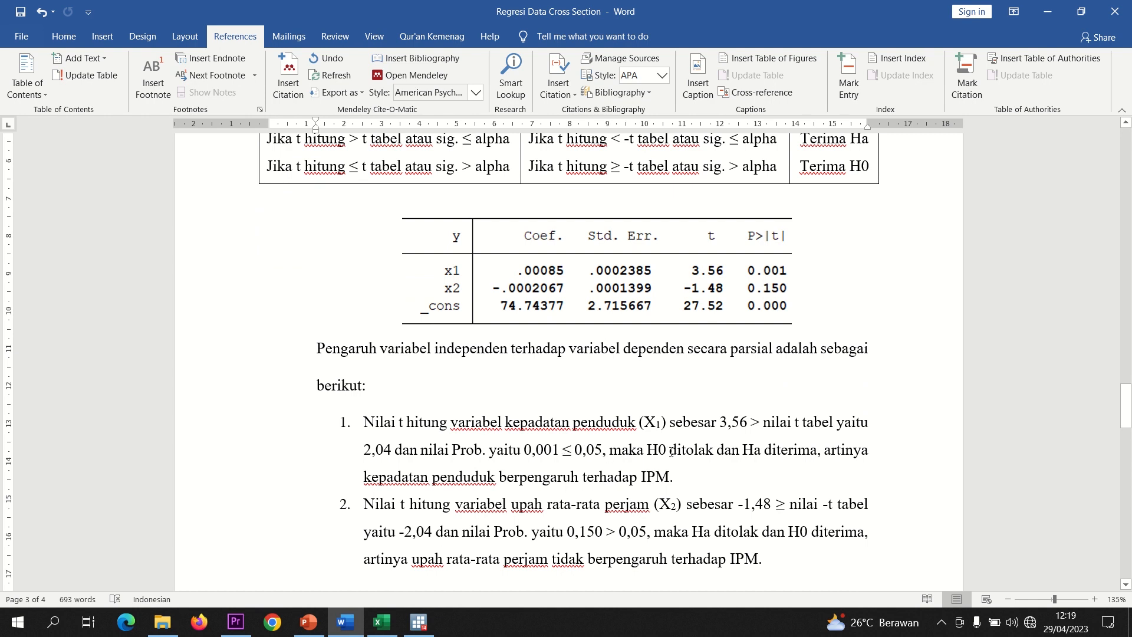
In PowerPoint, colour the Ha1 hypothesis line on the Hipotesis slide green.
click(316, 623)
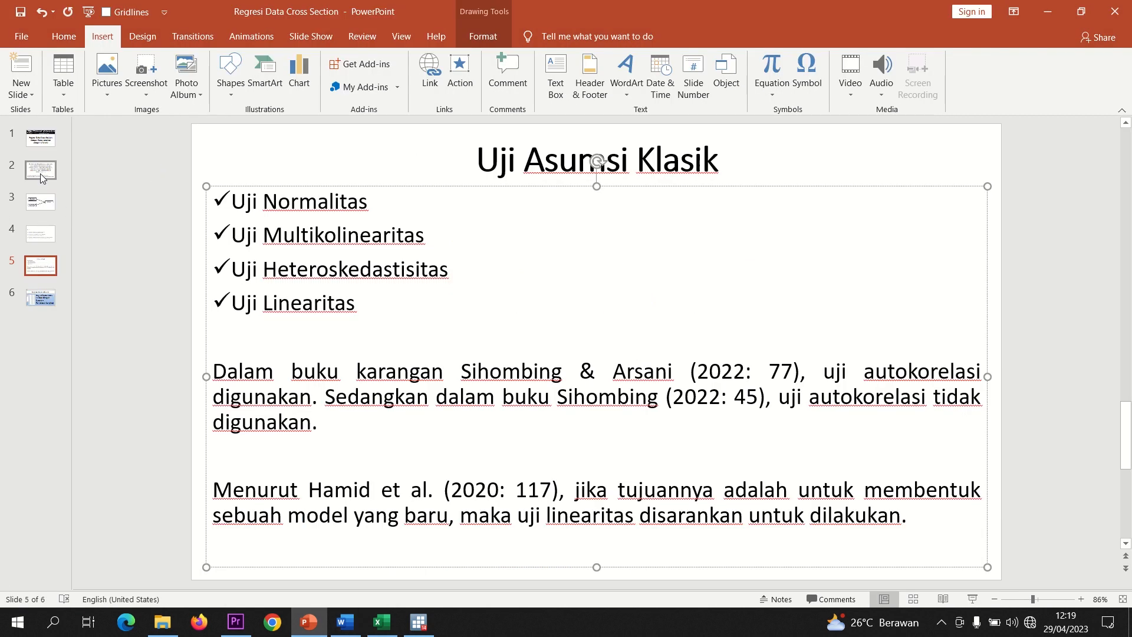
click(46, 235)
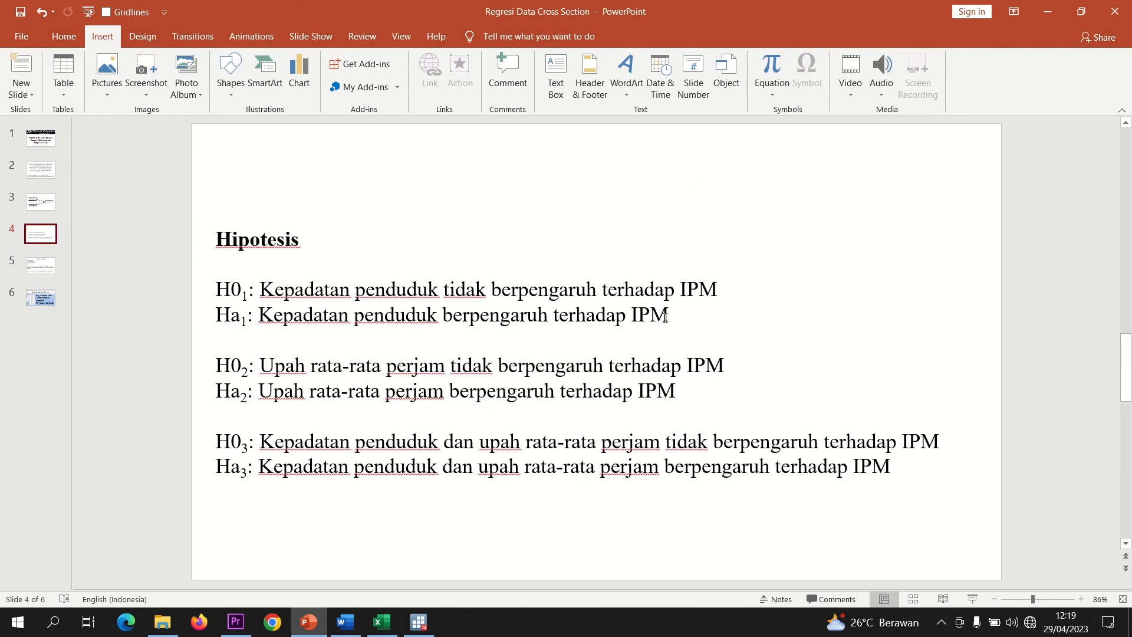
drag(665, 317, 238, 324)
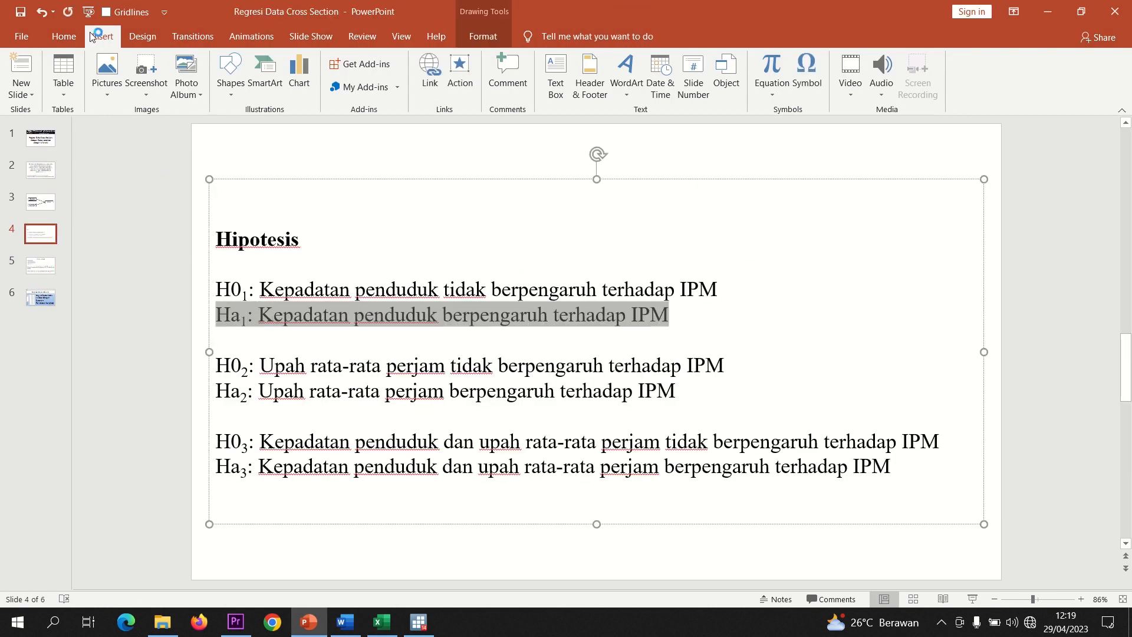
click(64, 36)
click(384, 87)
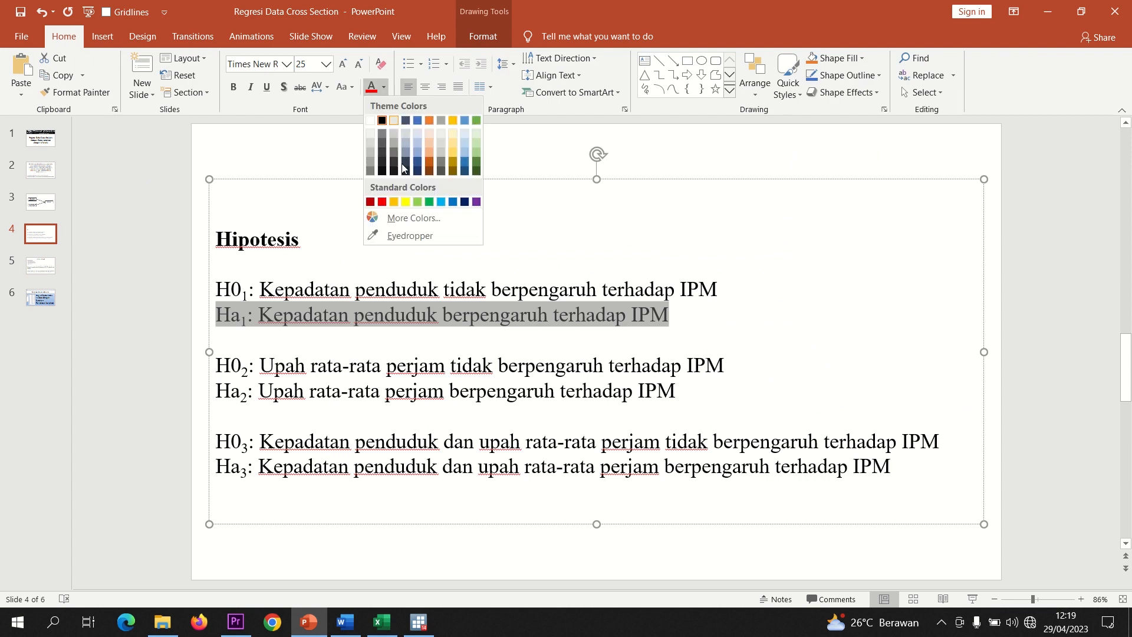
click(429, 202)
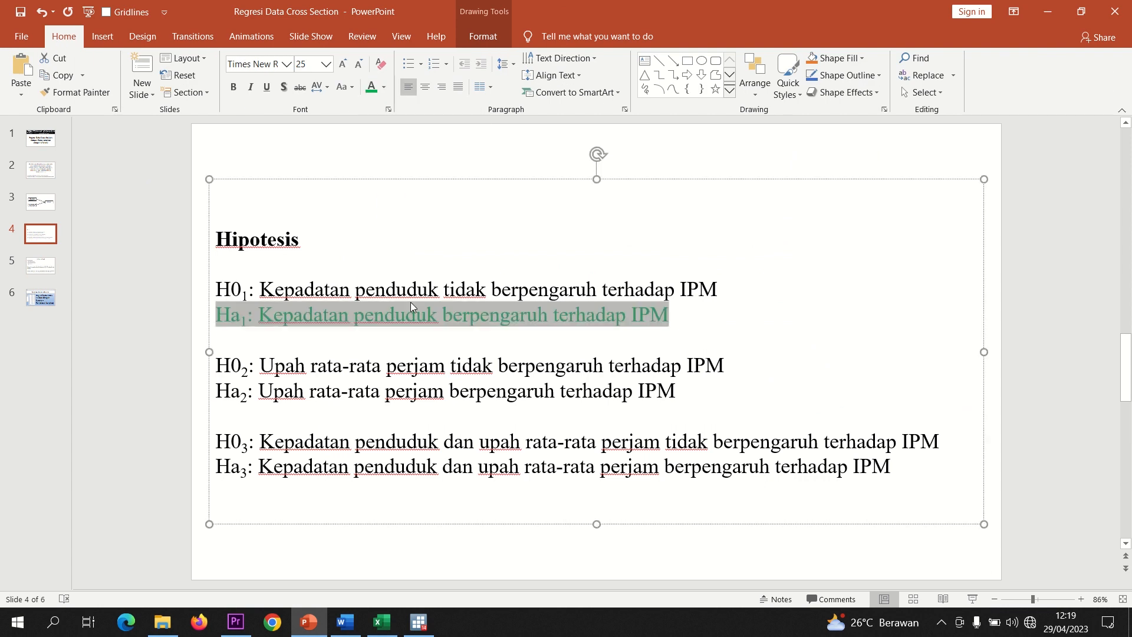
click(405, 337)
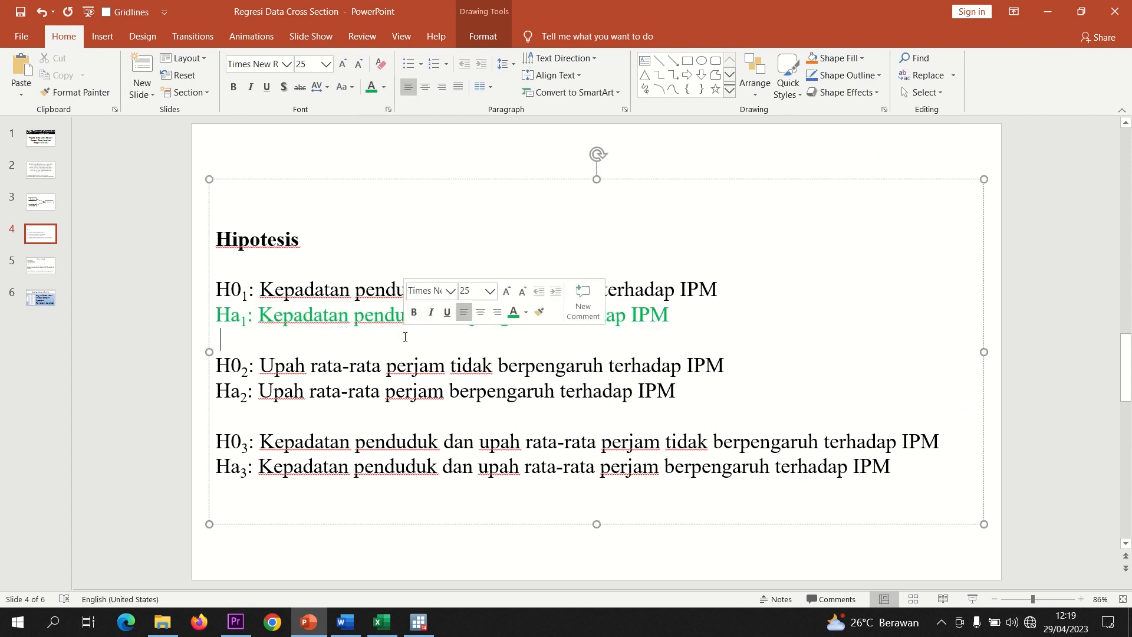
In the Word document, compare the negative t criteria with the t test interpretation for upah rata-rata perjam (X2).
click(345, 622)
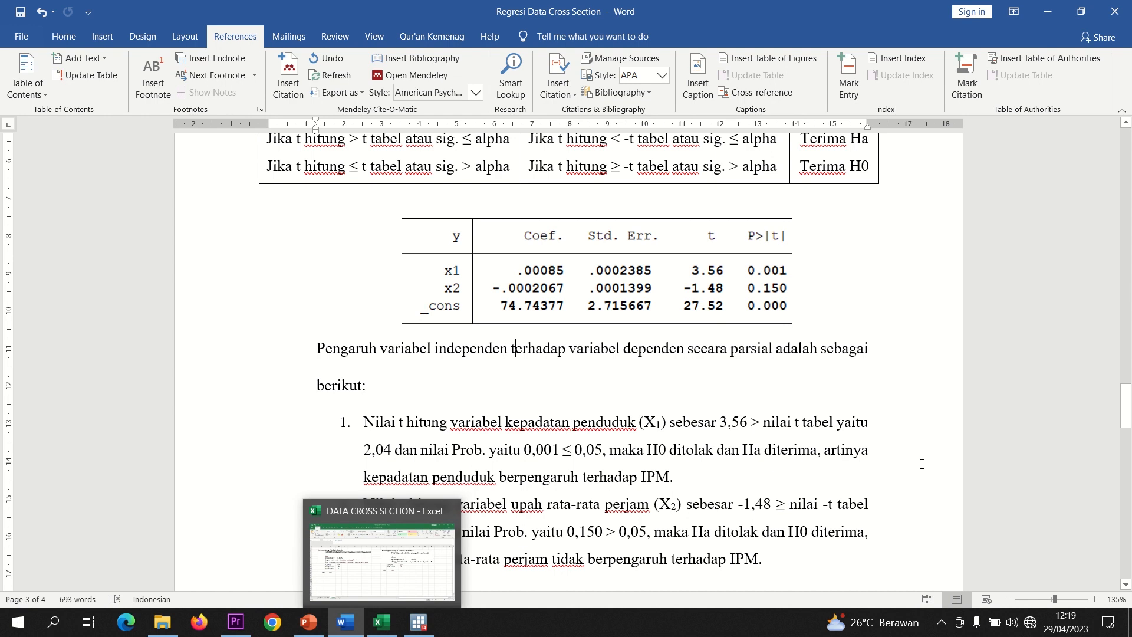
click(753, 451)
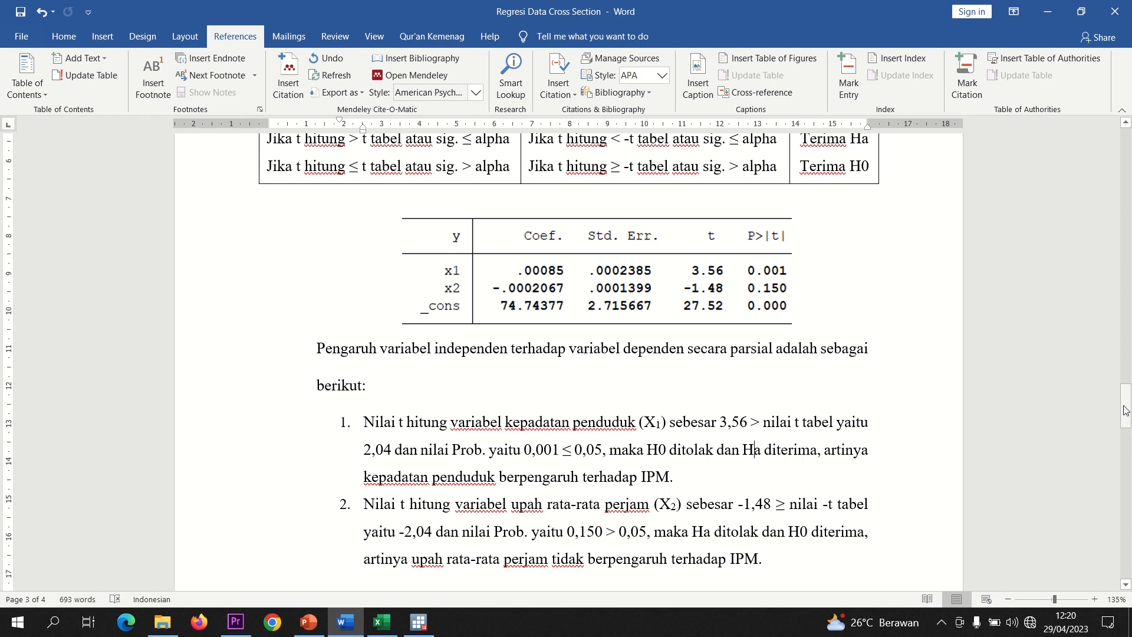
drag(1126, 411, 1126, 405)
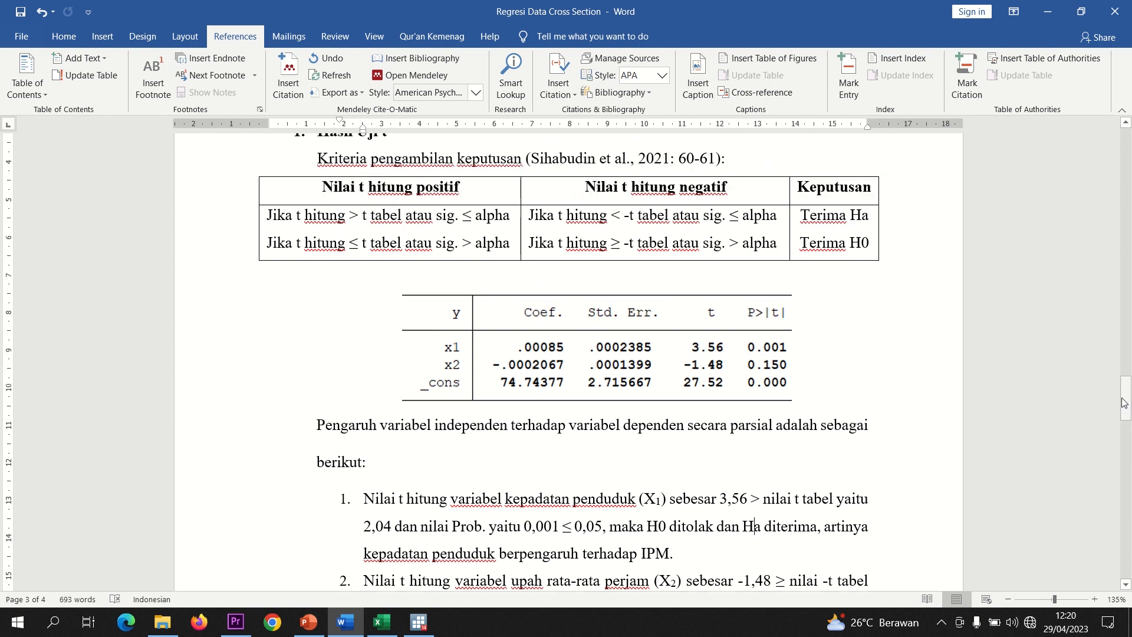
click(581, 178)
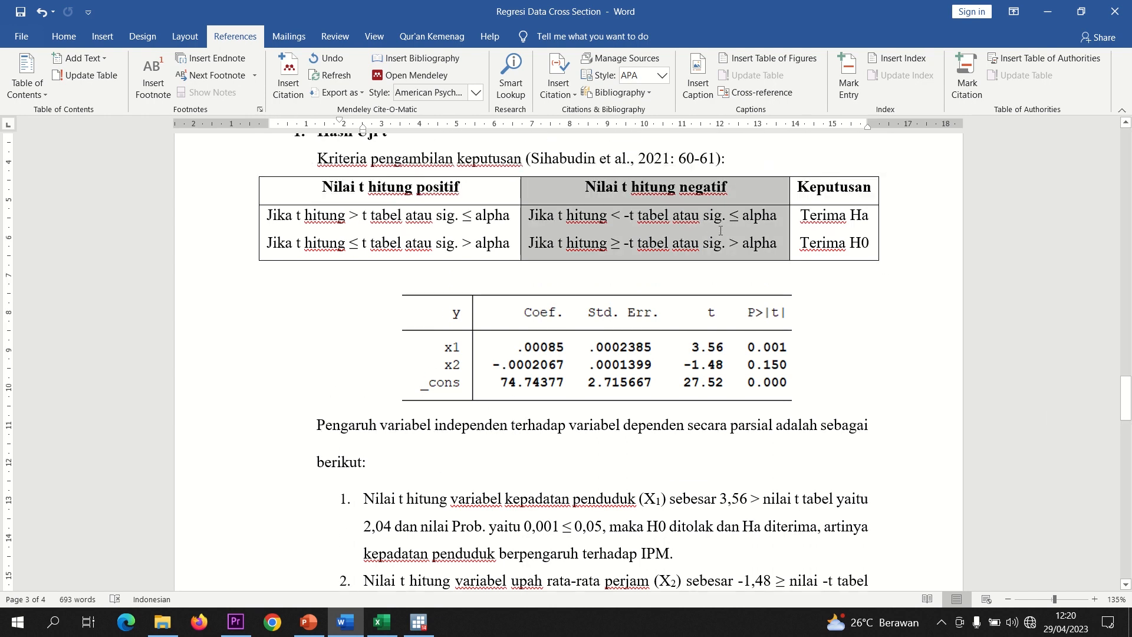
drag(1127, 374, 1127, 413)
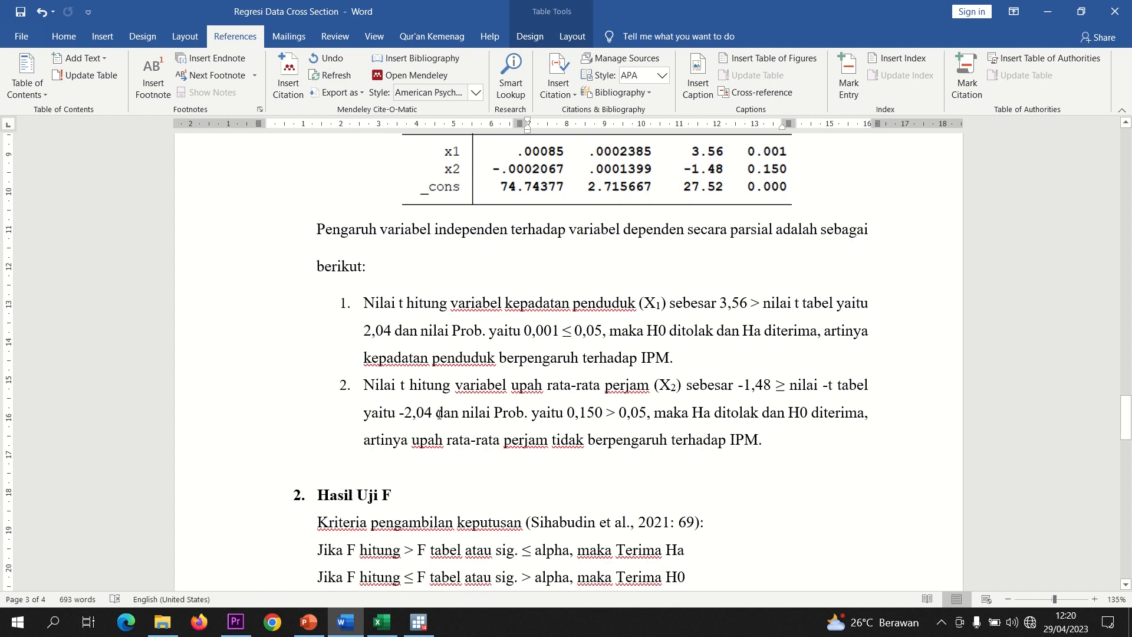
drag(386, 331, 365, 330)
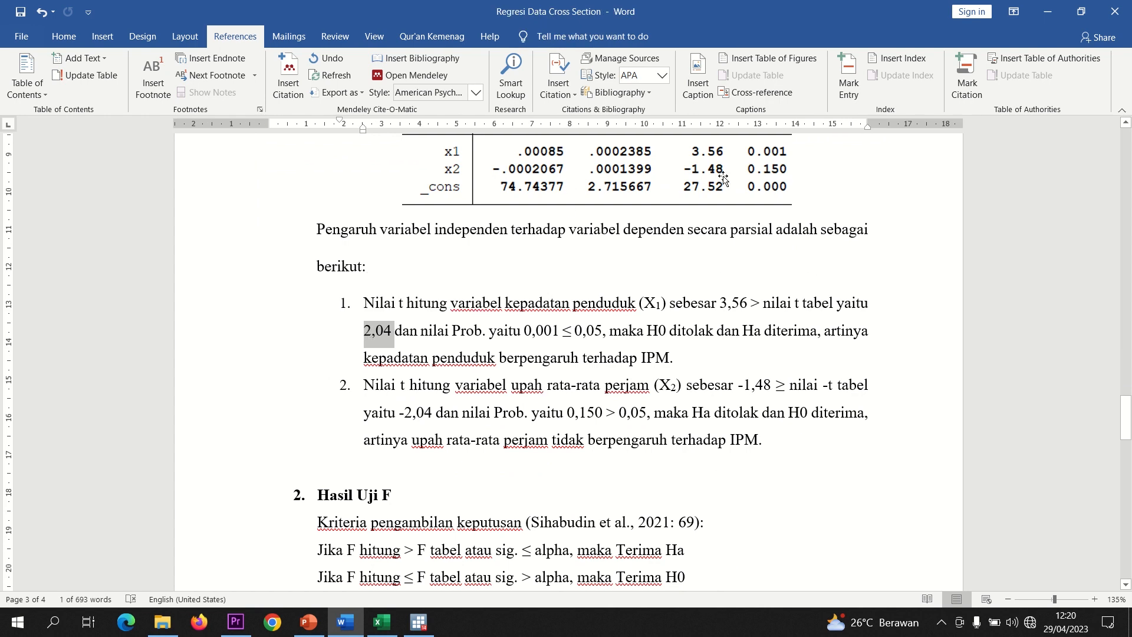
click(607, 411)
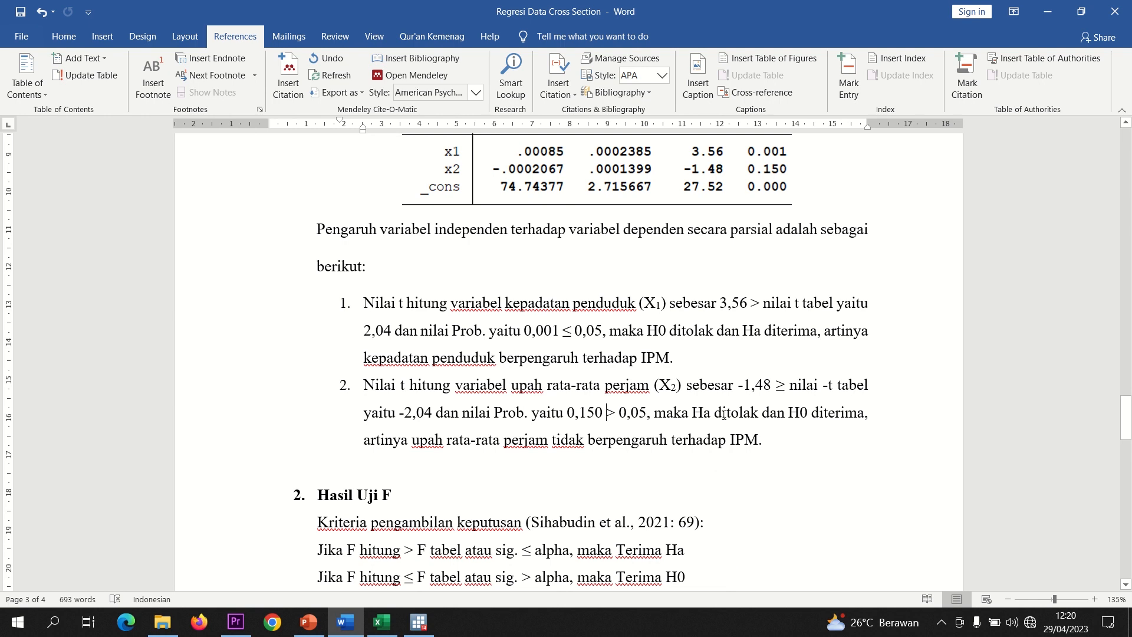
In PowerPoint, colour the H02 hypothesis line about upah rata-rata perjam red on the Hipotesis slide.
click(308, 621)
drag(733, 365, 214, 366)
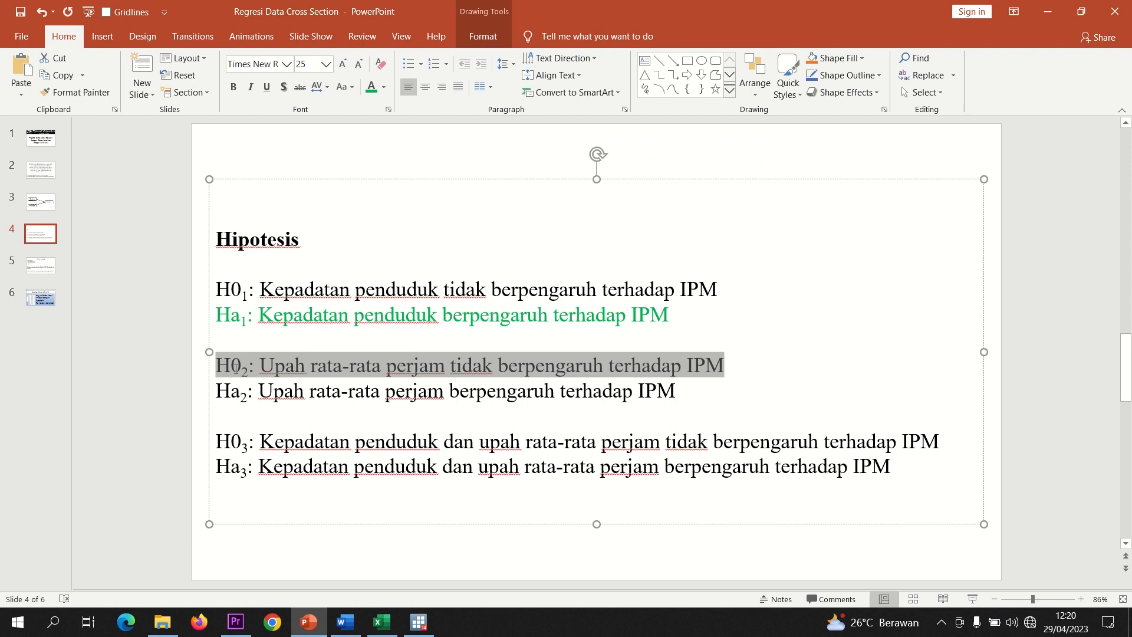
click(384, 87)
click(384, 203)
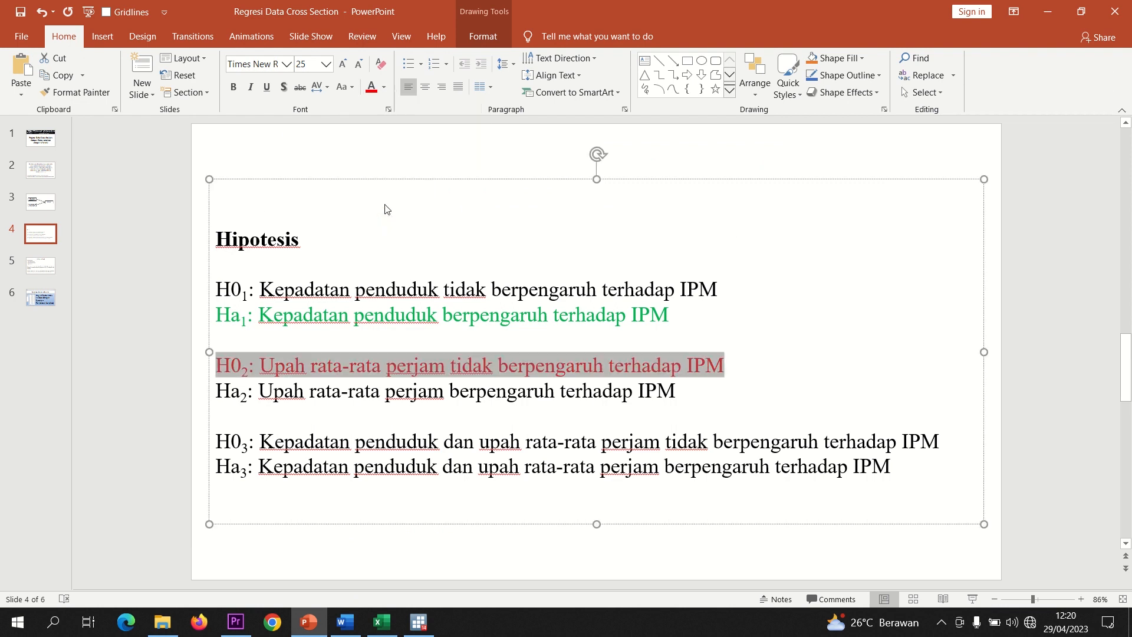
click(425, 389)
Review the Hasil Uji F criteria in Word against the number of observations, Prob > F and F statistic in Stata's regression output.
click(359, 629)
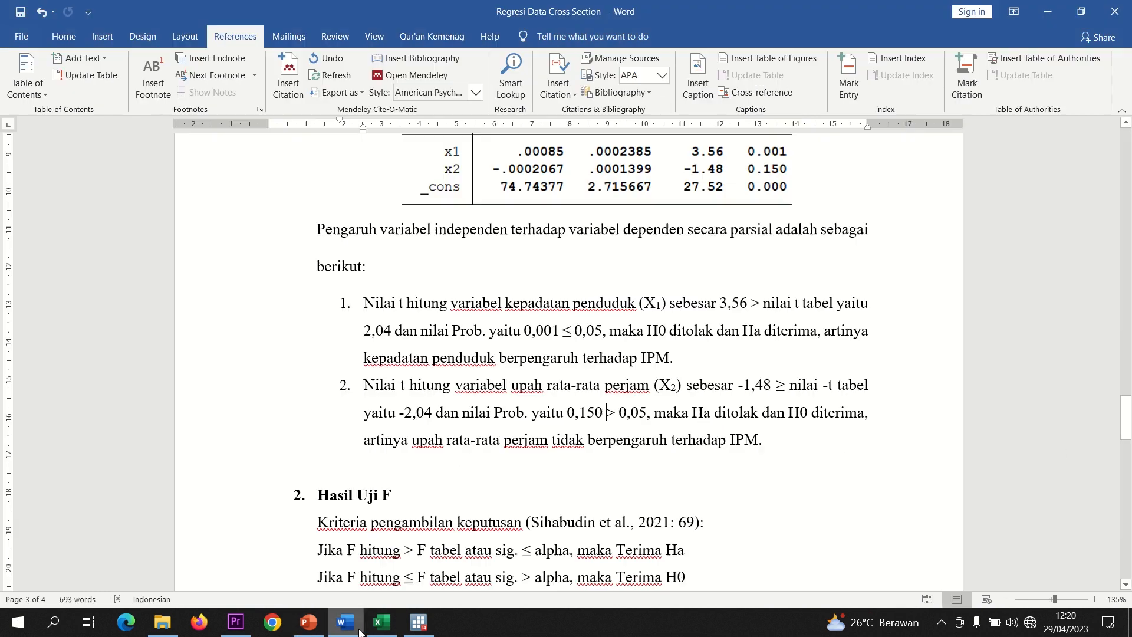
drag(1126, 420, 1126, 448)
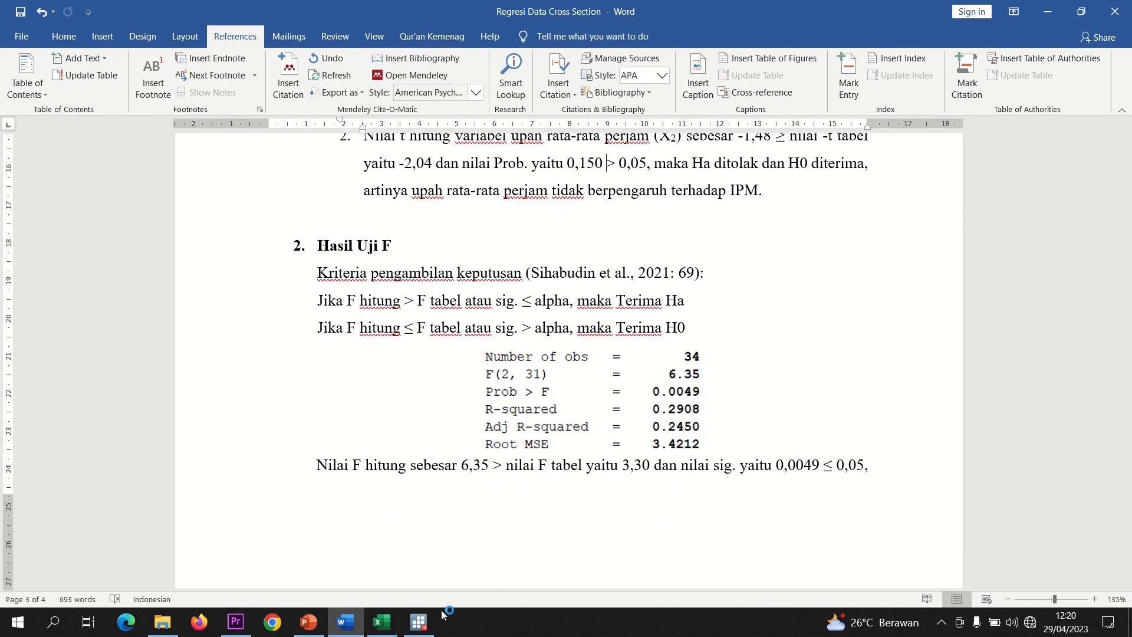
click(419, 622)
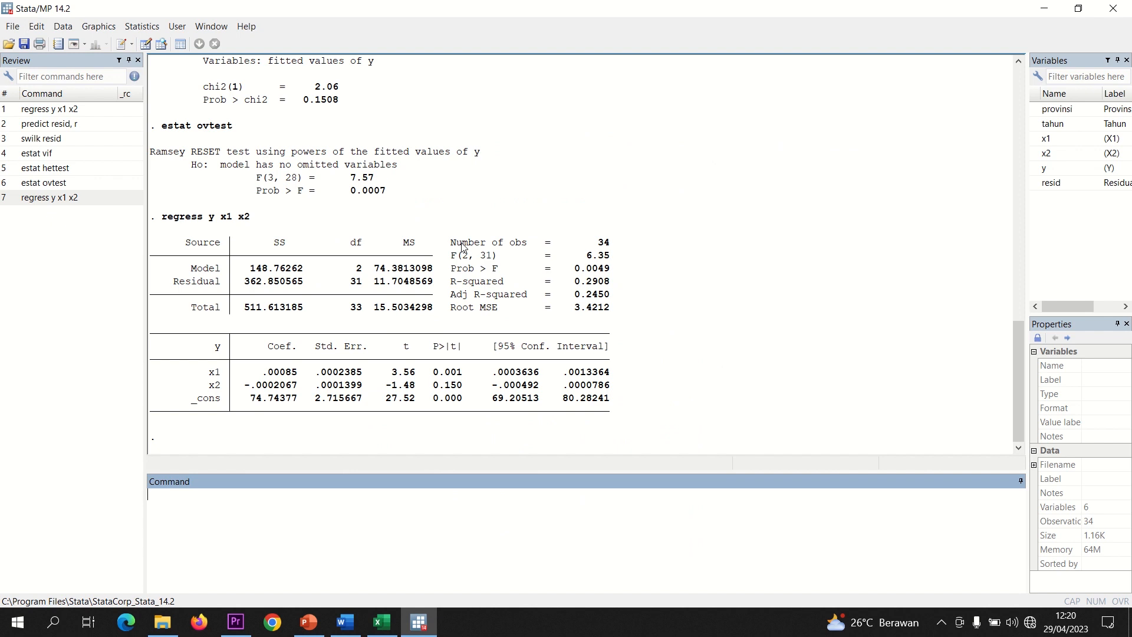
drag(459, 243, 592, 245)
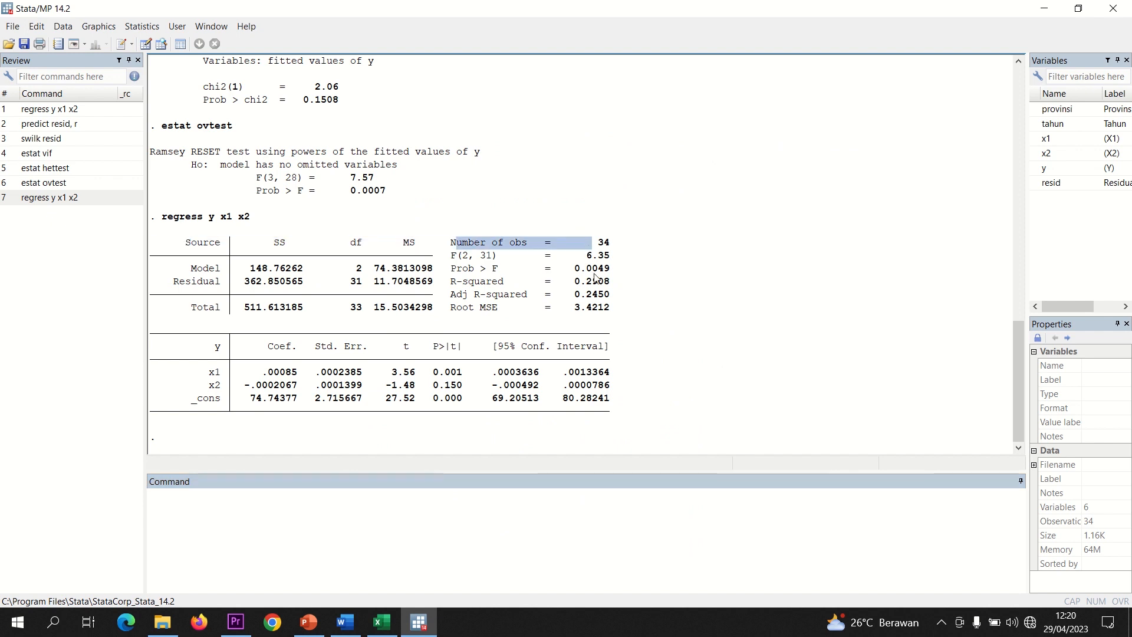
drag(464, 268, 606, 272)
drag(478, 255, 609, 259)
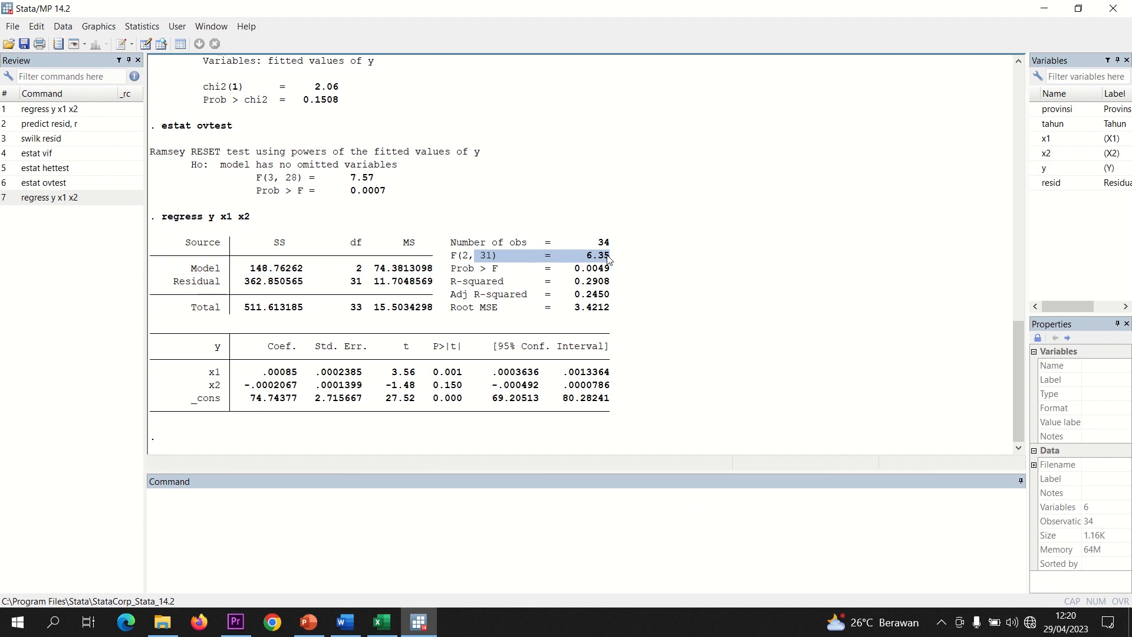
click(345, 622)
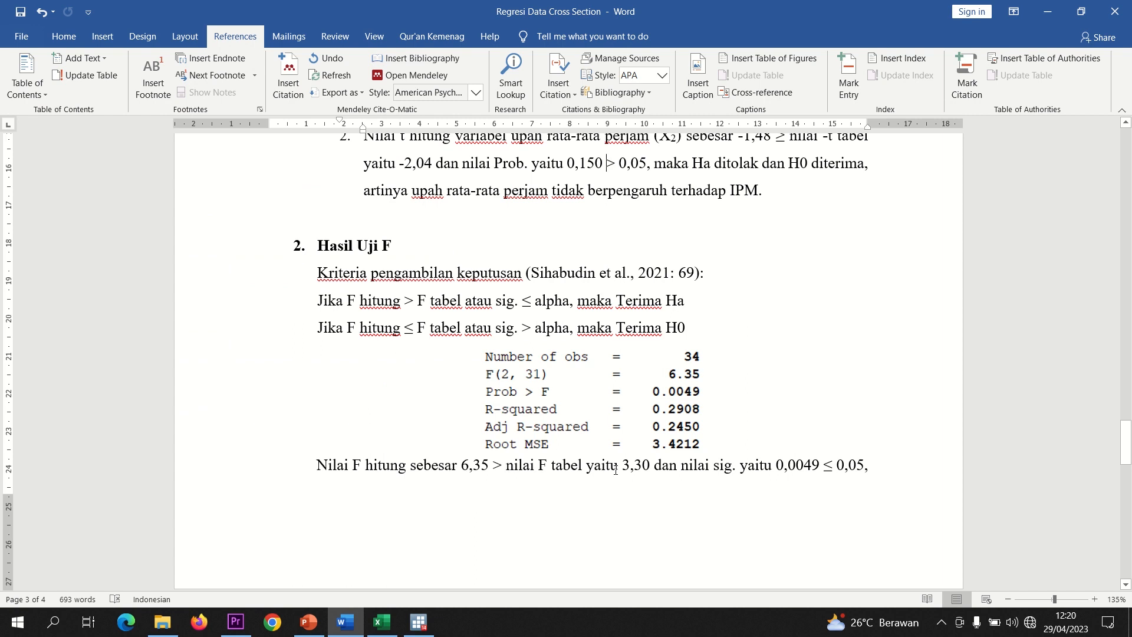
In Excel, check the F tabel inputs in D10:D12 on Sheet2 and the X1, X2 and Y variable headings on the EVIEWS sheet.
click(382, 622)
click(220, 324)
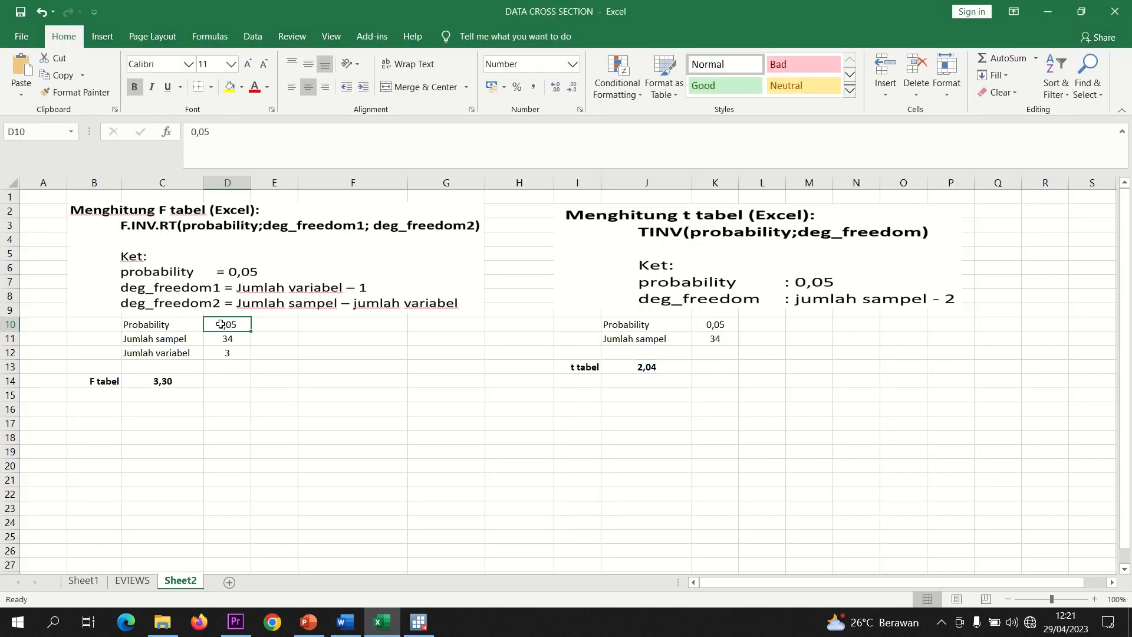
key(Down)
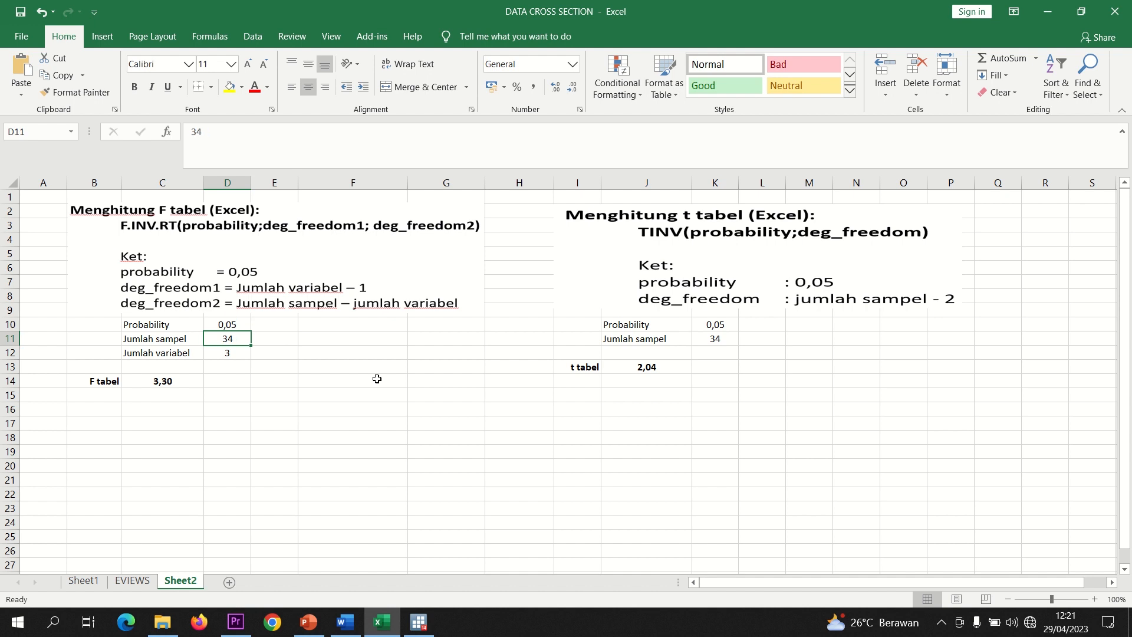
key(Down)
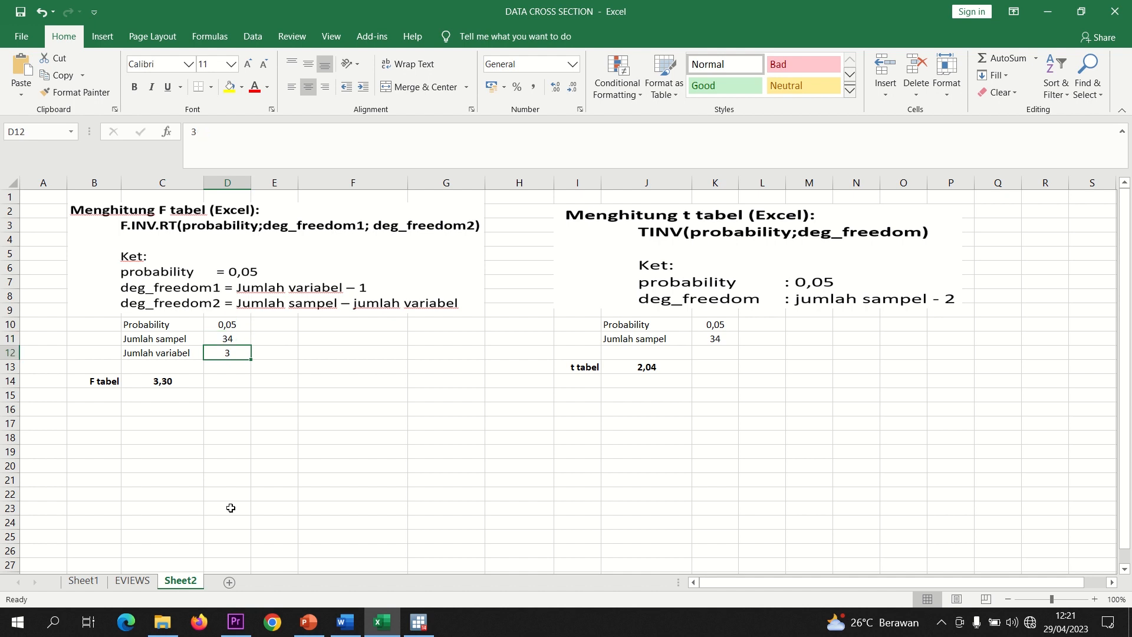
click(133, 581)
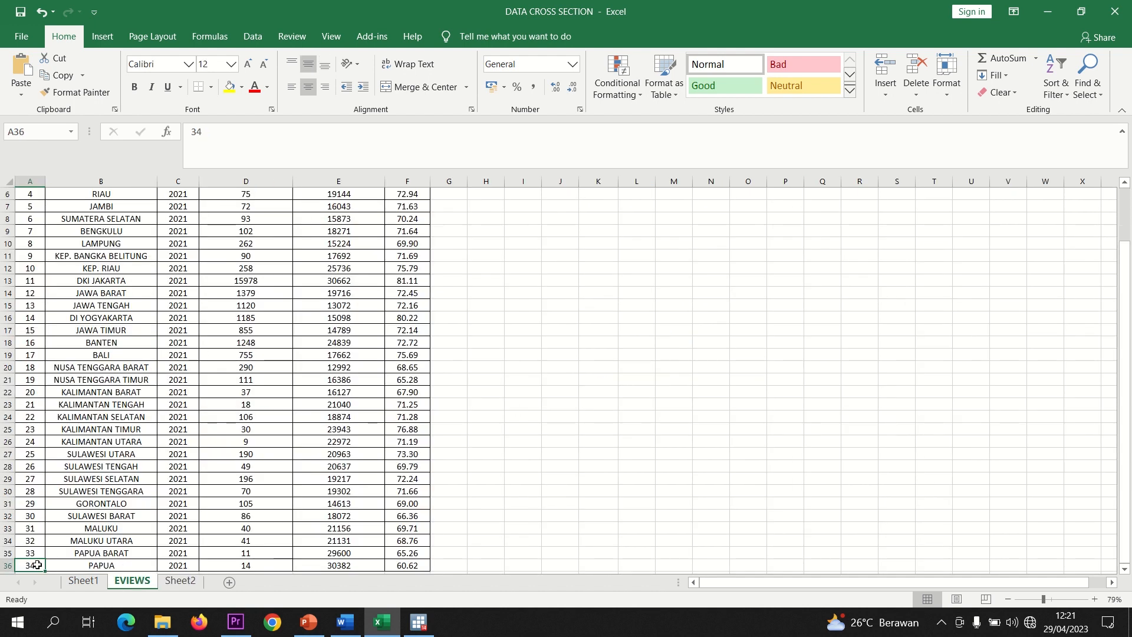
drag(1125, 402, 1124, 350)
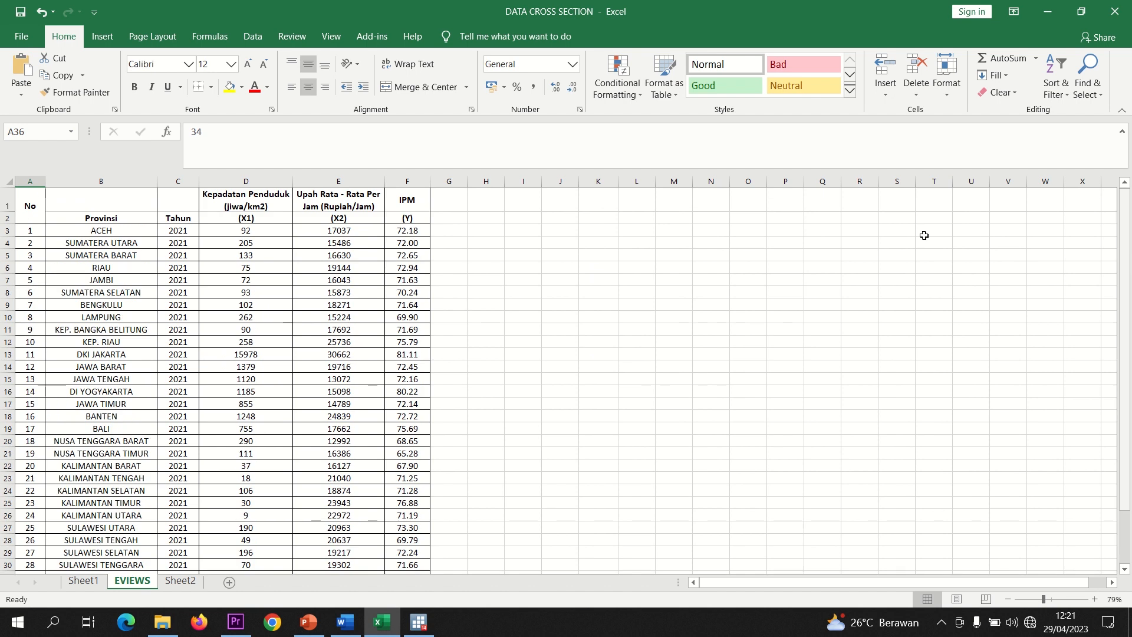
click(250, 215)
drag(249, 211, 406, 217)
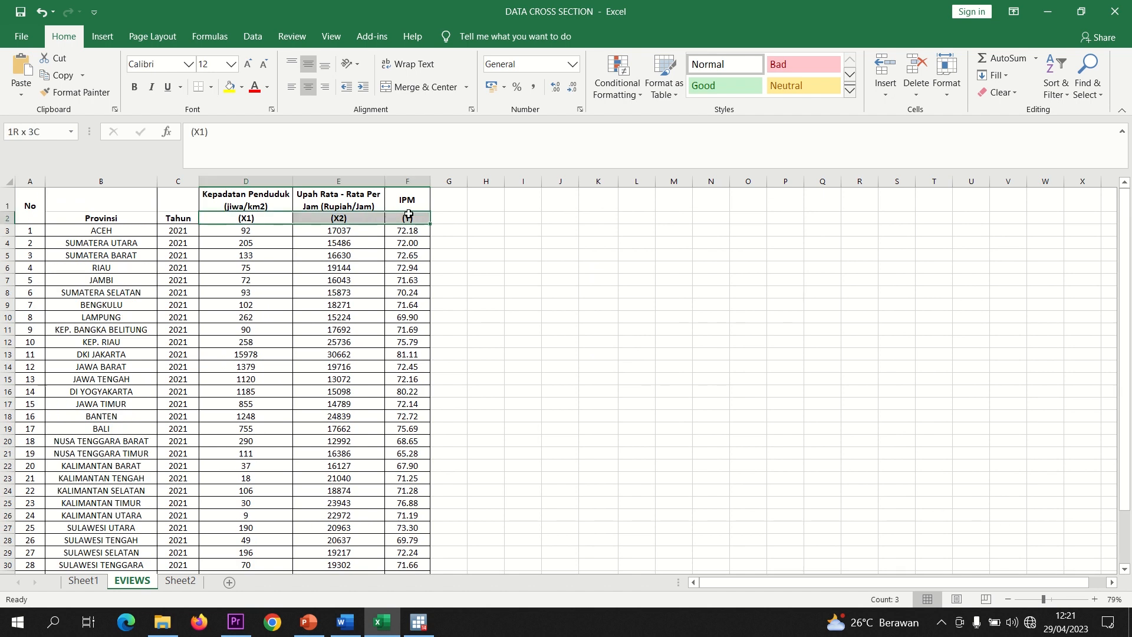
Recalculate the F tabel value in cell C14 of Sheet2 with the formula =F.INV.RT(D10;2;31).
click(188, 585)
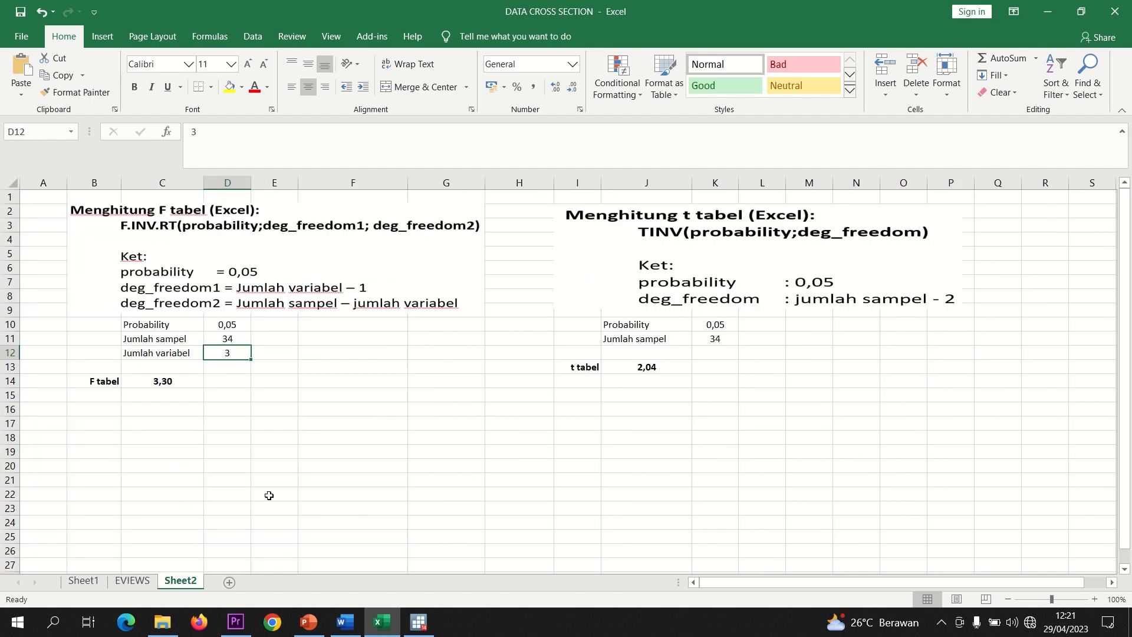
click(175, 383)
text(=)
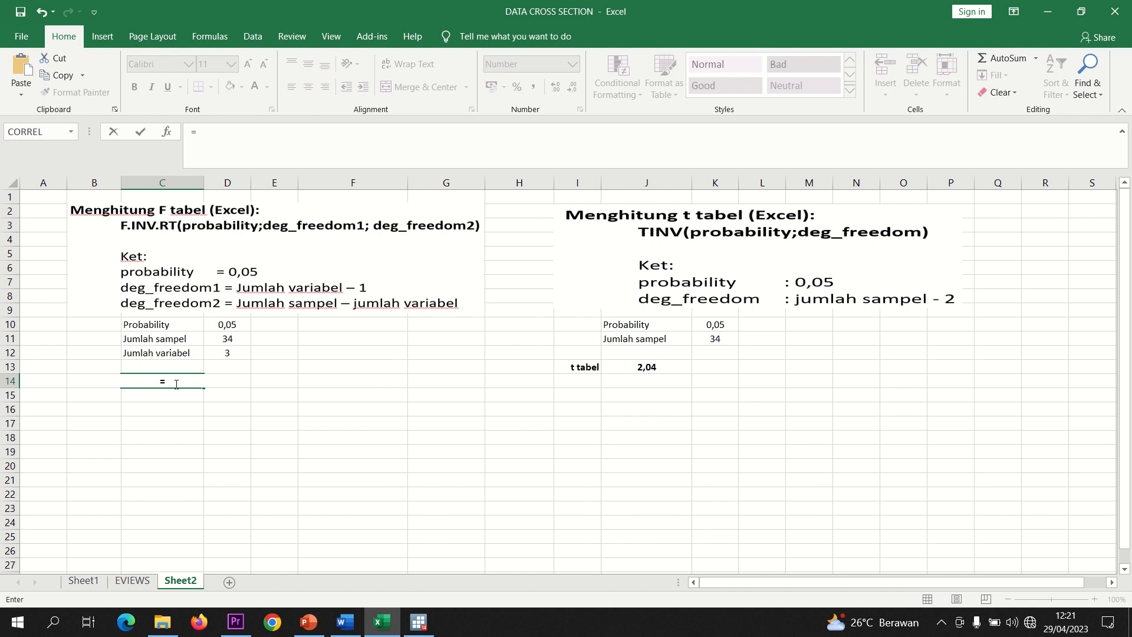
text(f.)
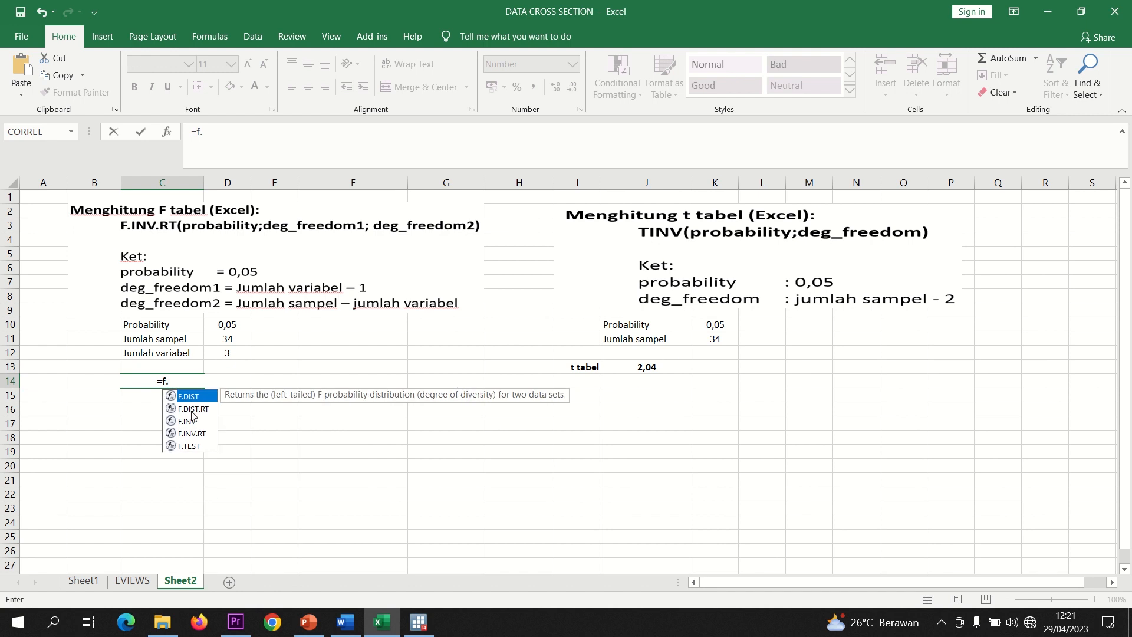
double_click(194, 434)
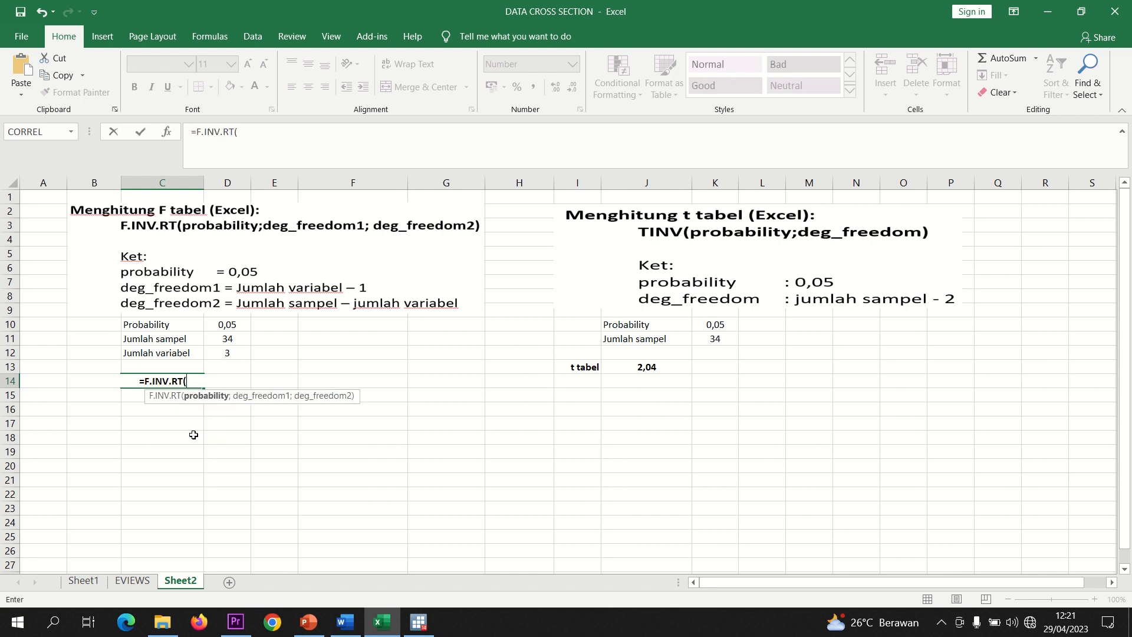
click(226, 323)
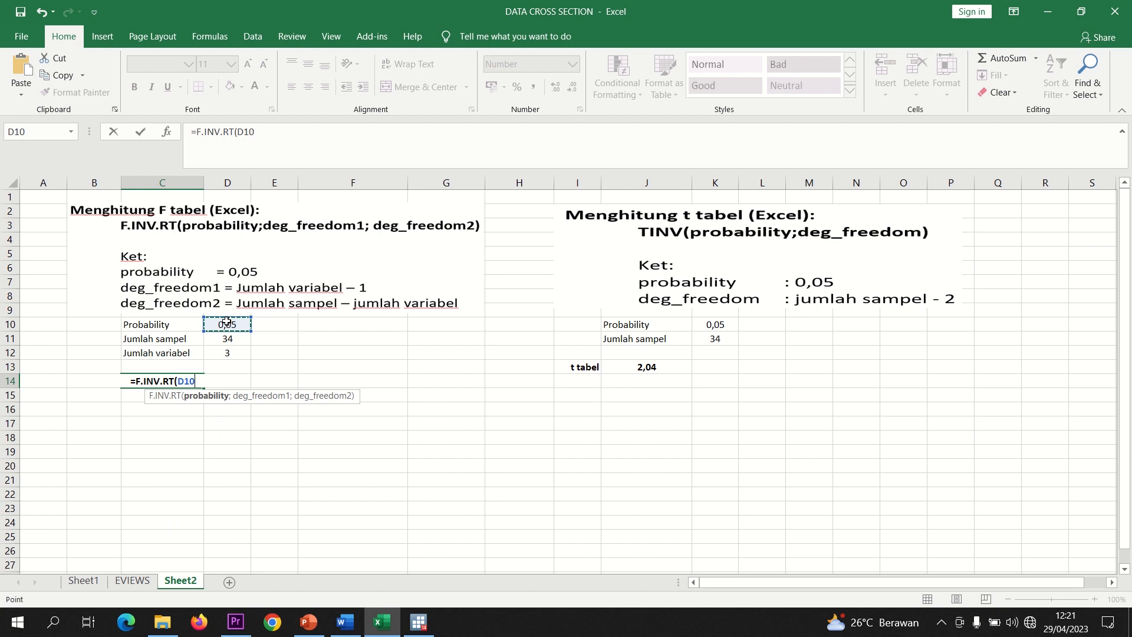
text(;)
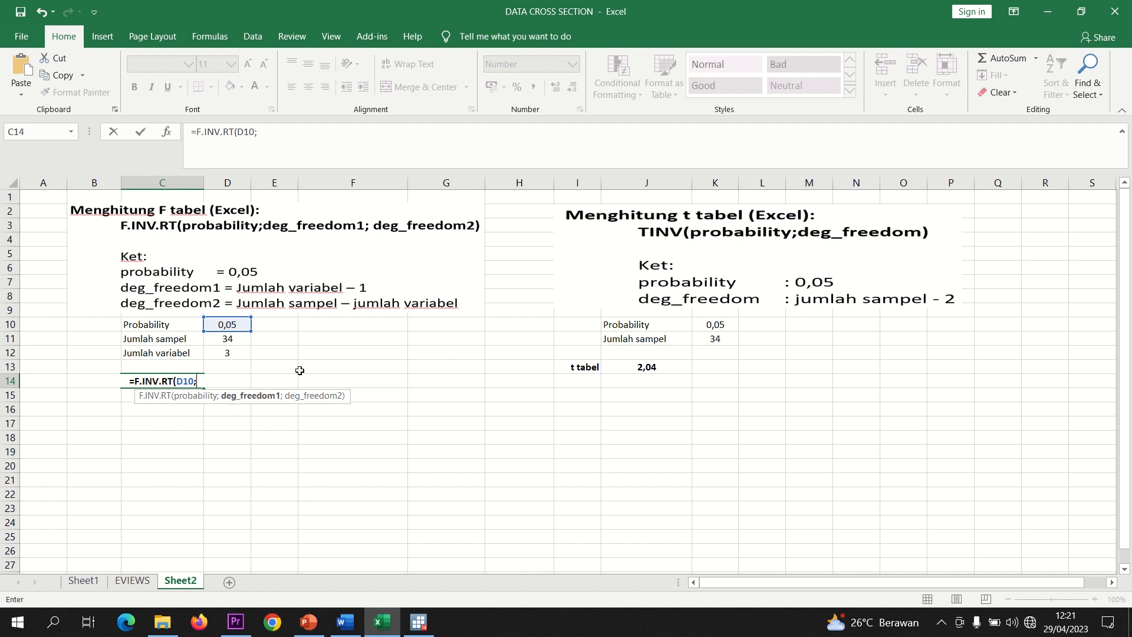
text(2;)
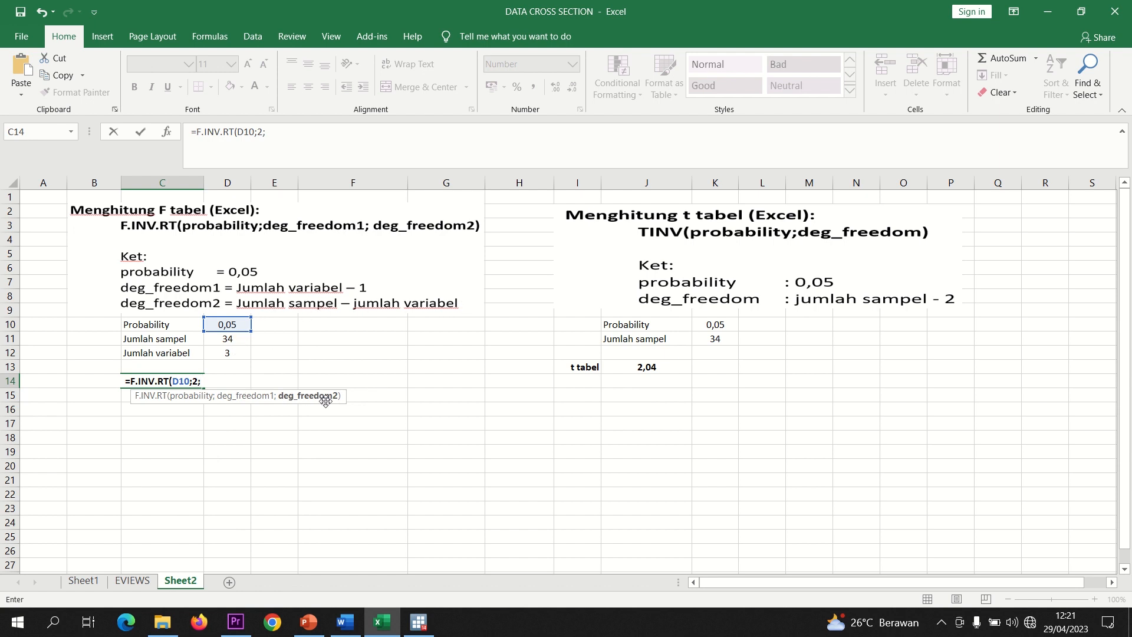
text(31)
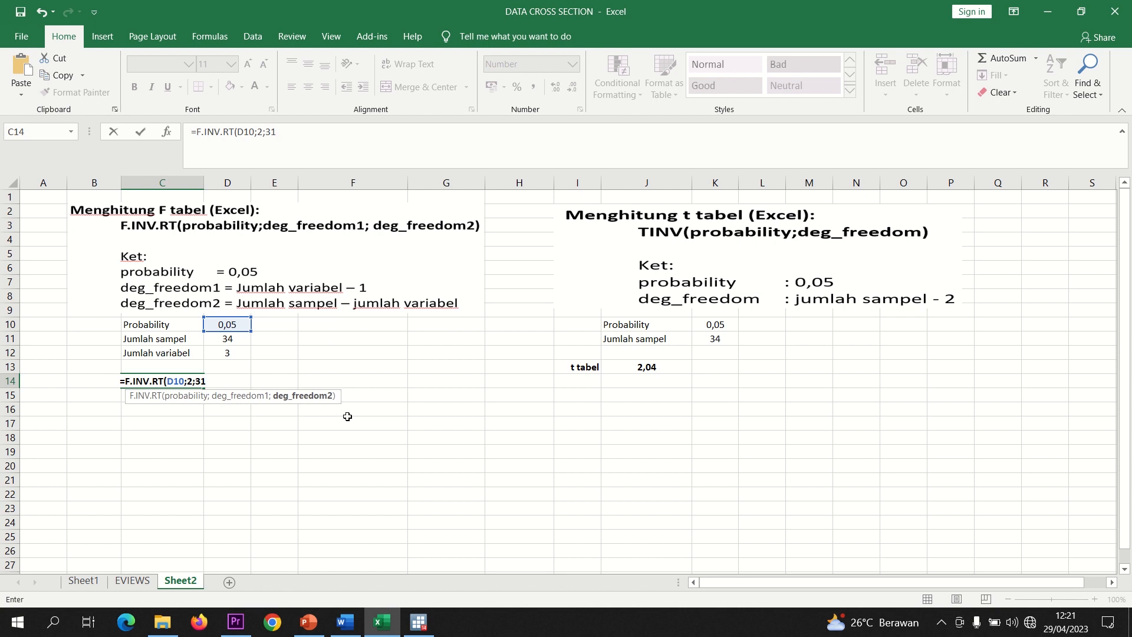
key(Return)
click(186, 383)
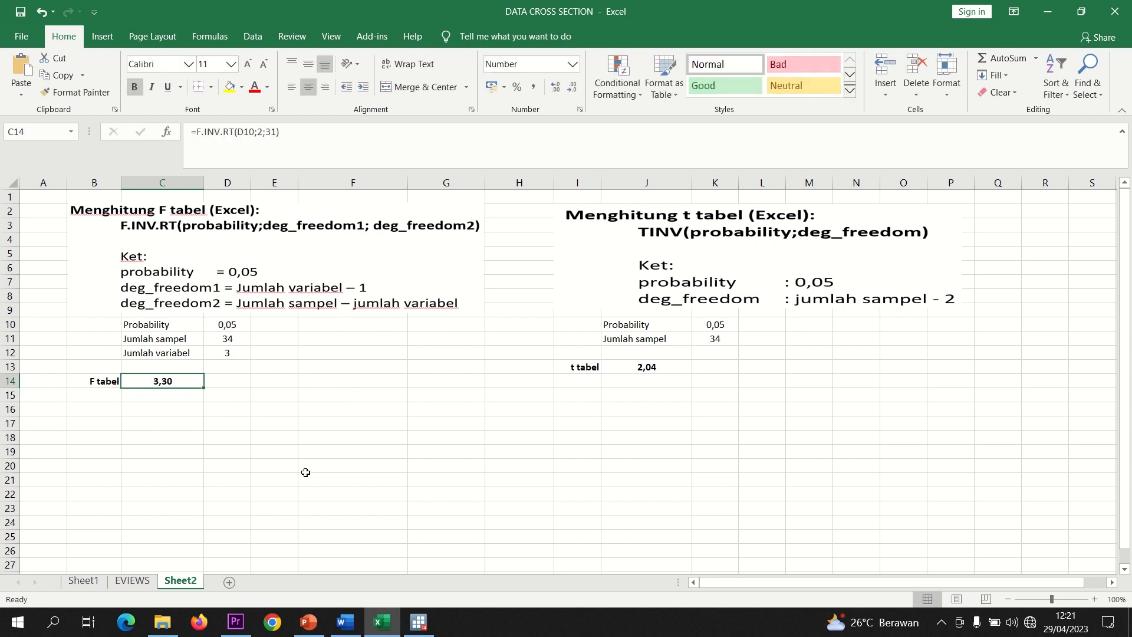
Read the F test conclusion in the Word document and colour the Ha3 hypothesis line green on the PowerPoint Hipotesis slide.
click(345, 621)
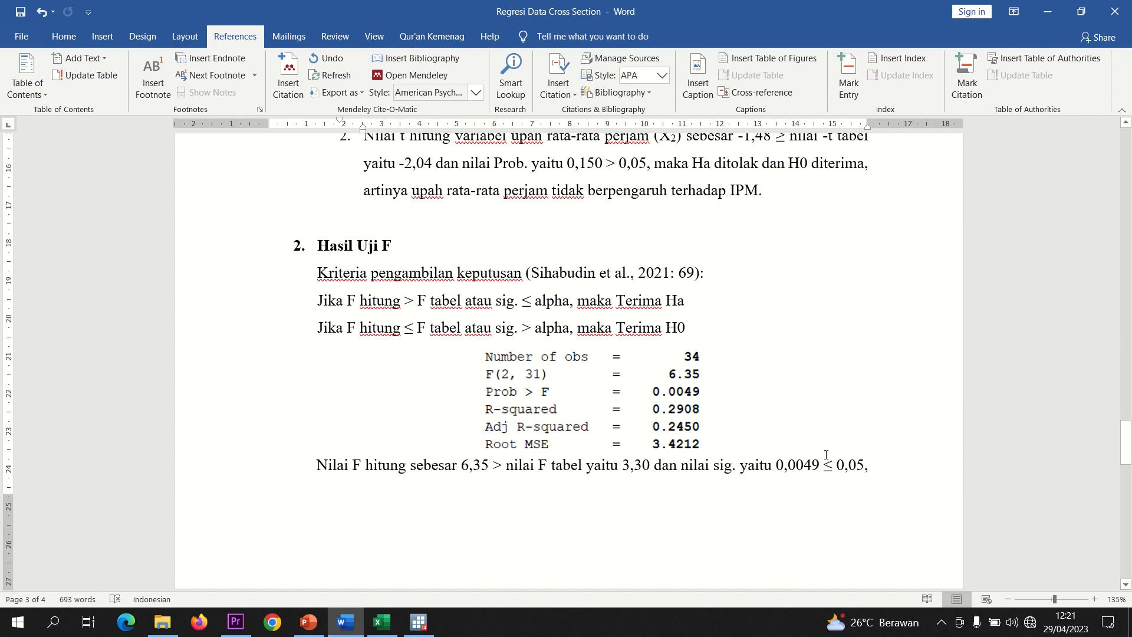
drag(1126, 440, 1127, 459)
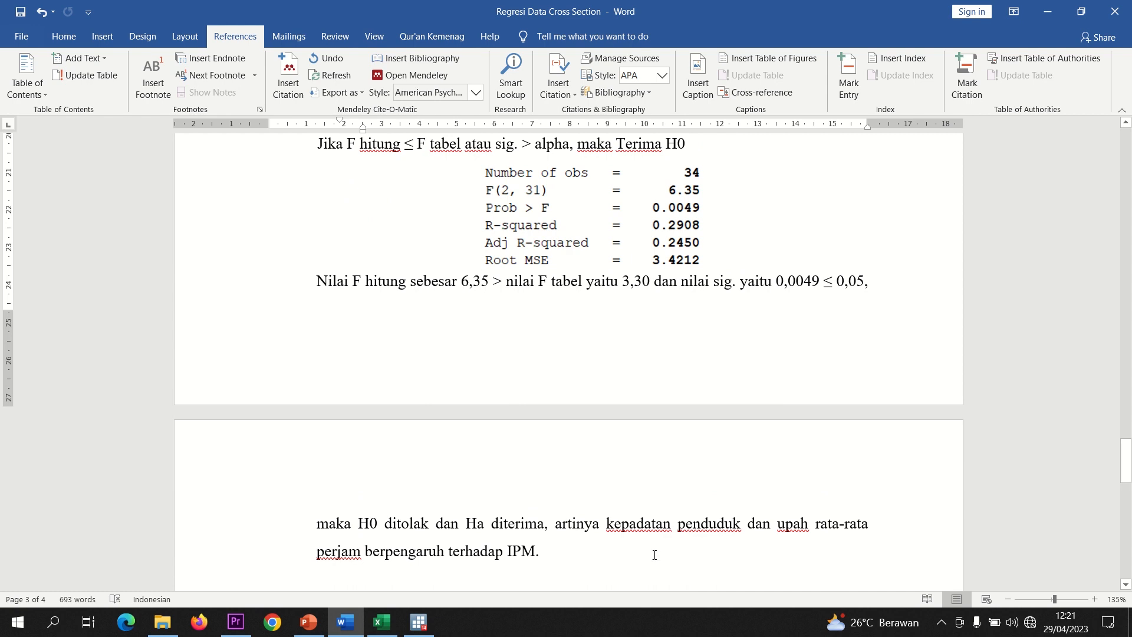
click(309, 622)
drag(893, 467, 216, 468)
click(383, 88)
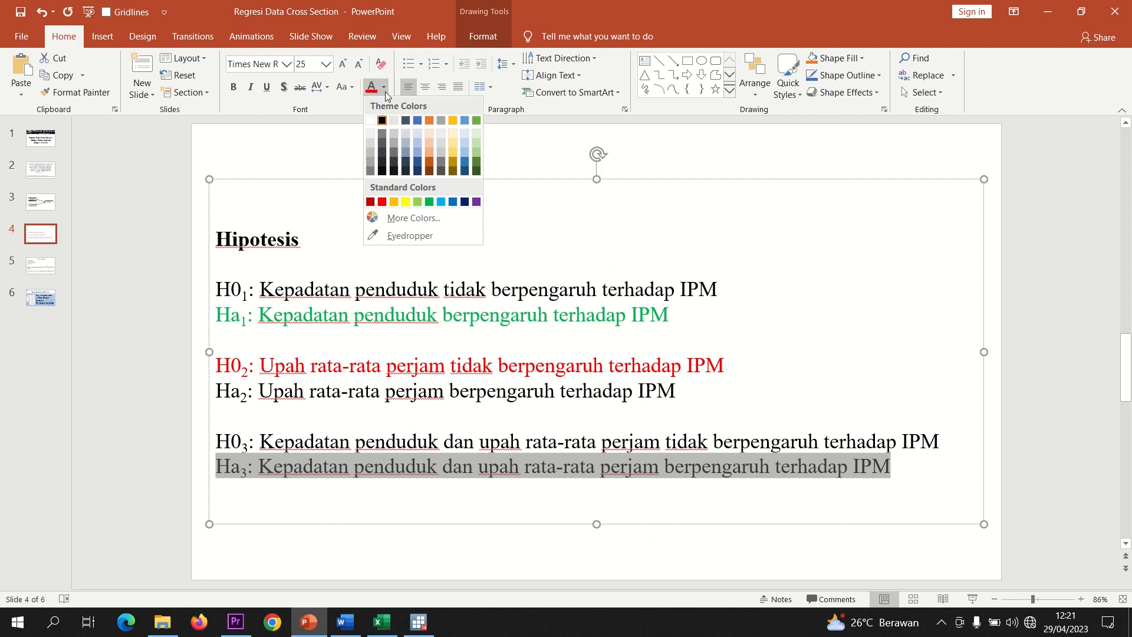
click(429, 201)
click(369, 553)
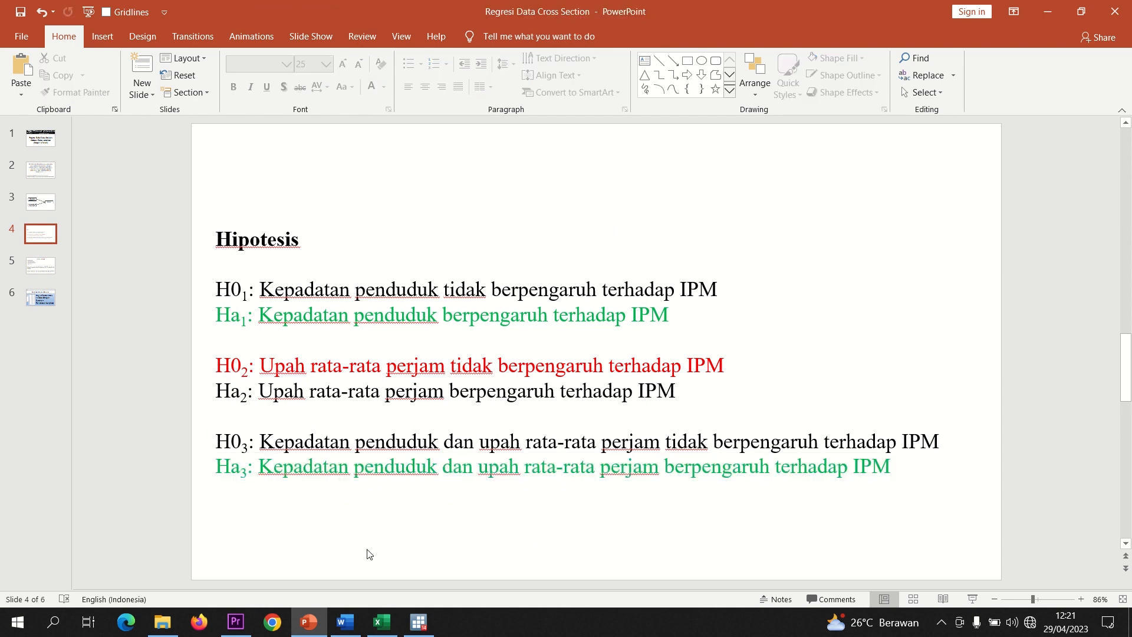
Return to the Word document and select the regression summary picture under Hasil Uji F for review.
click(345, 622)
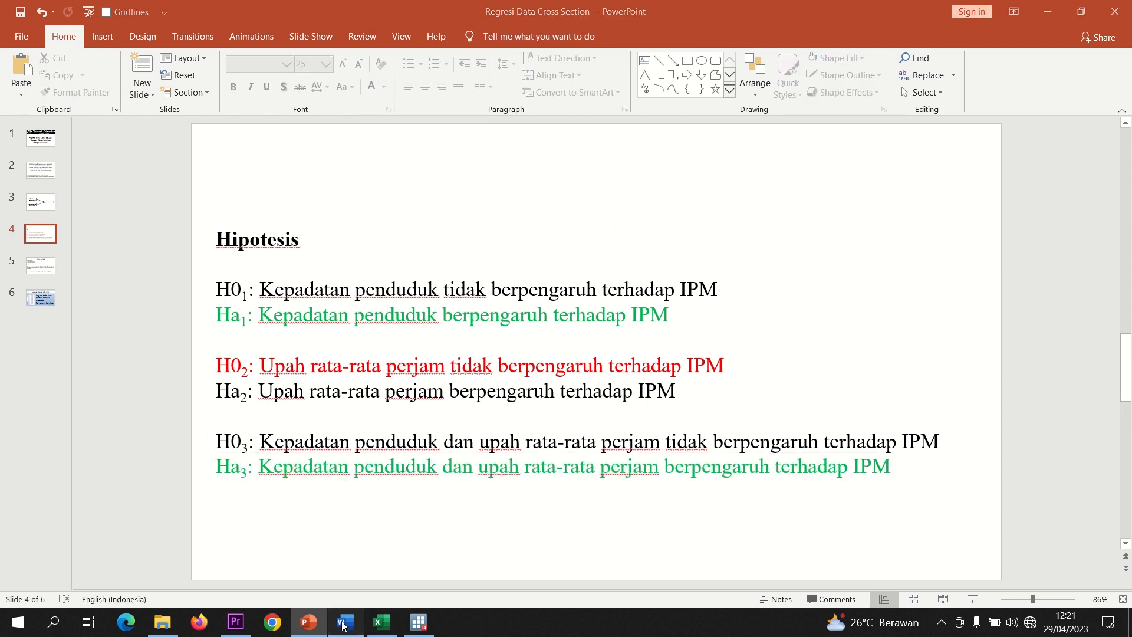
click(777, 555)
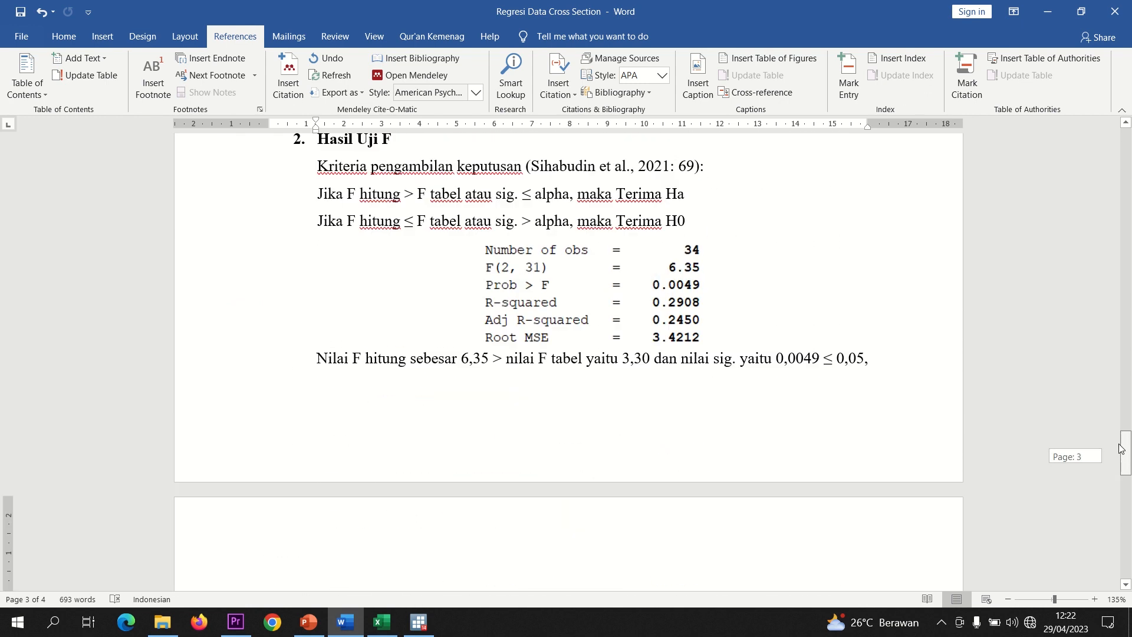
click(557, 355)
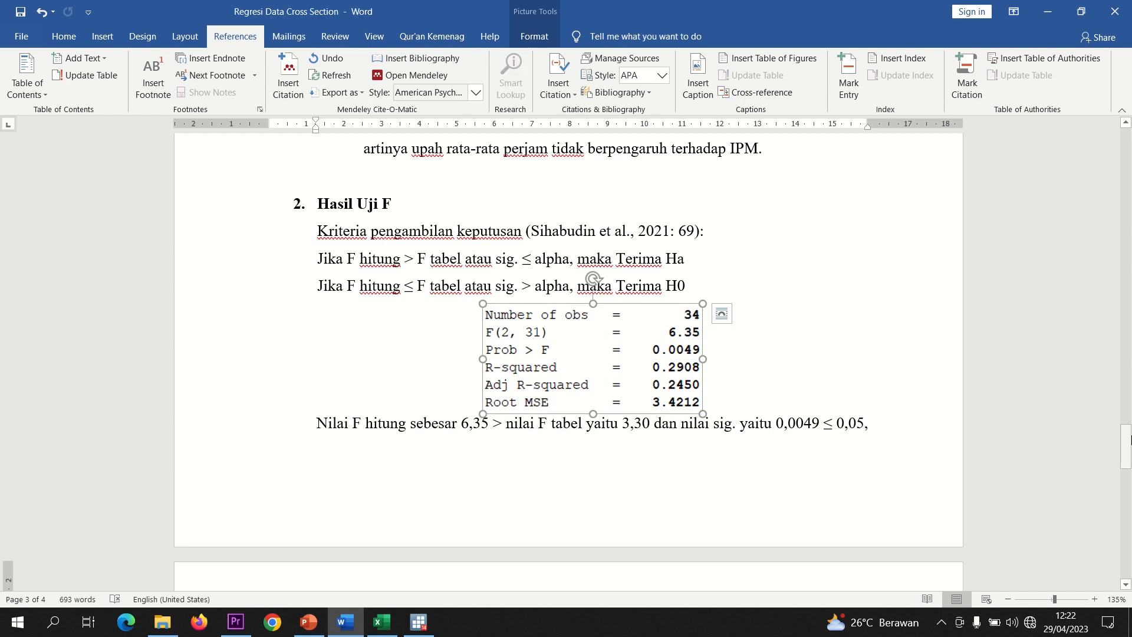